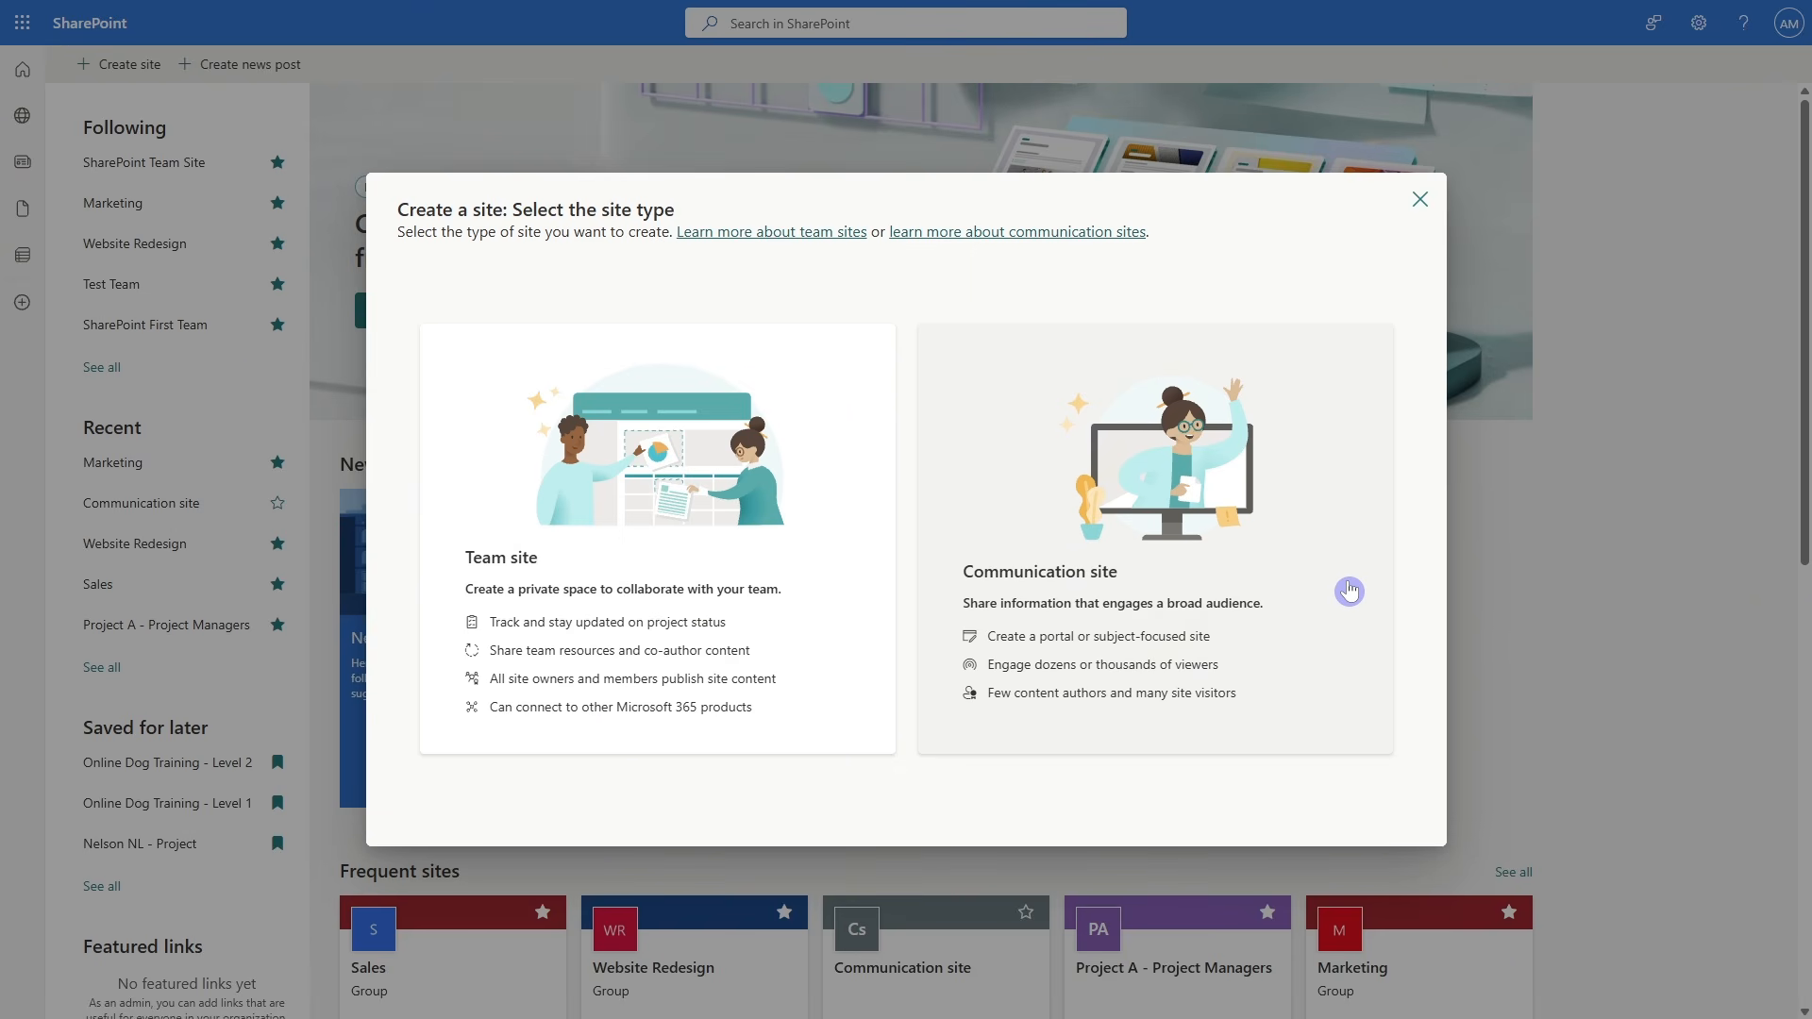
Choose a communication site based on Microsoft's Standard communication template for the new site
click(1349, 591)
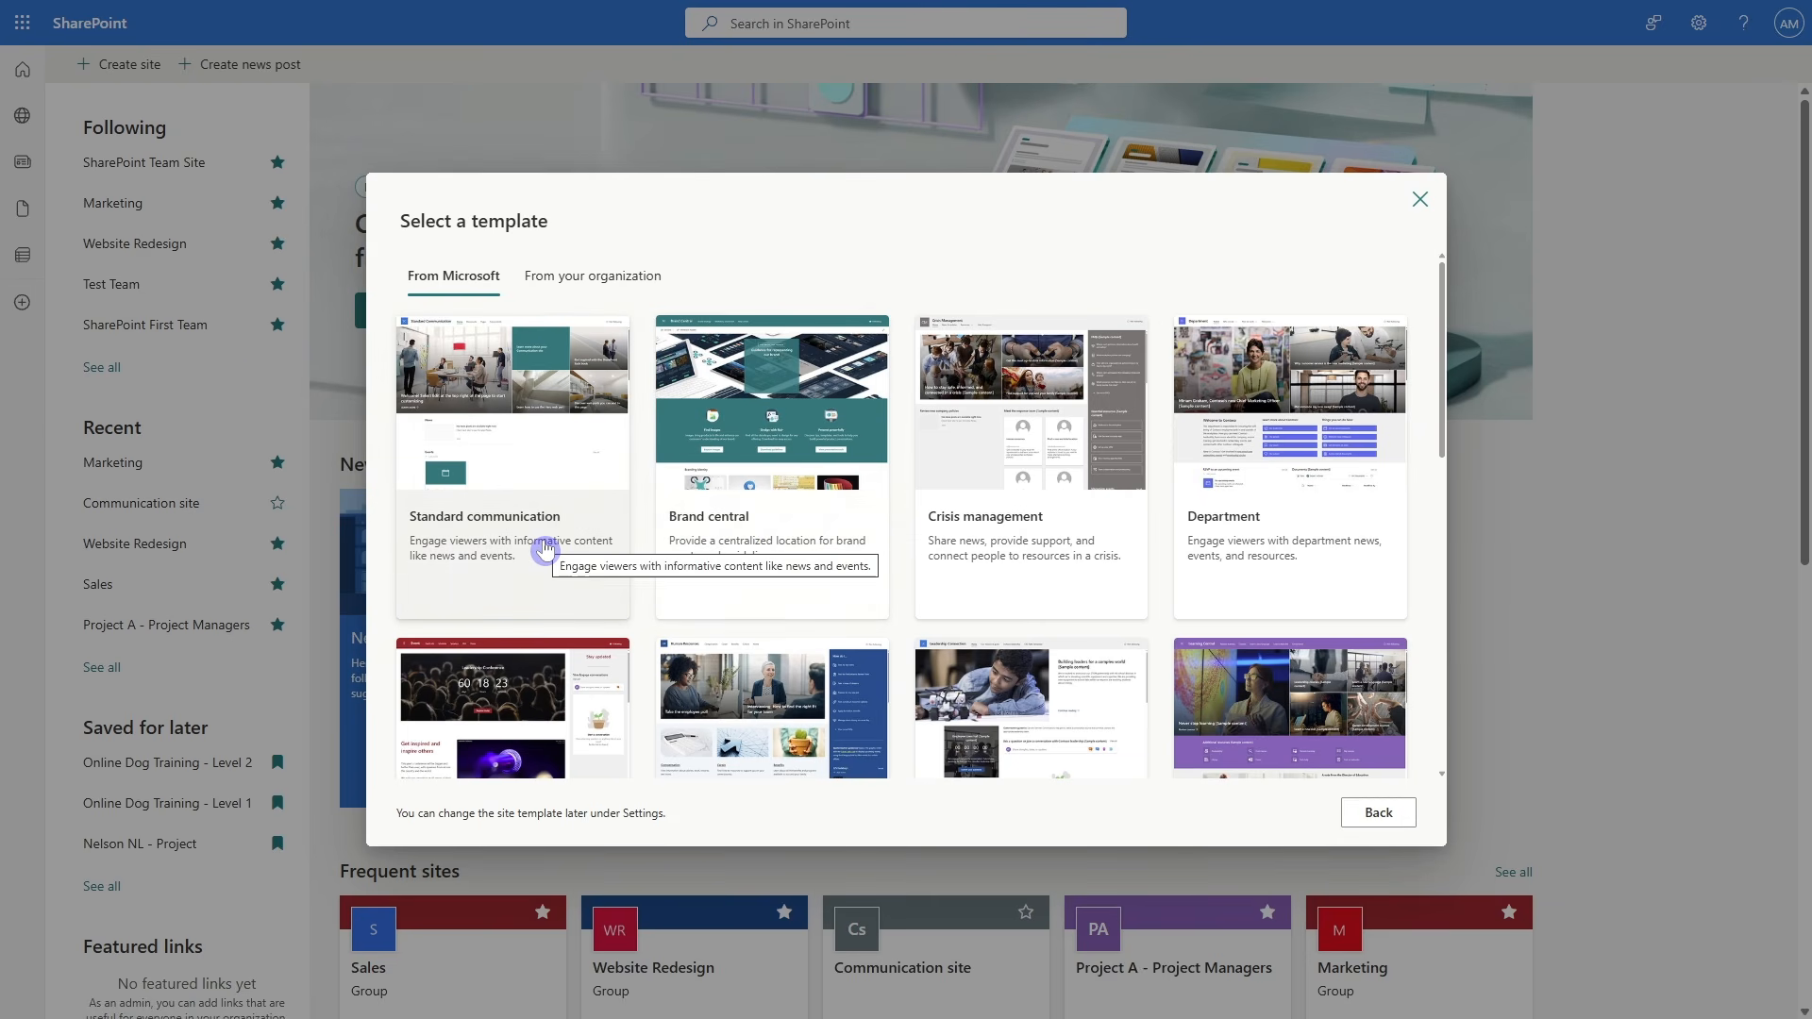
click(544, 547)
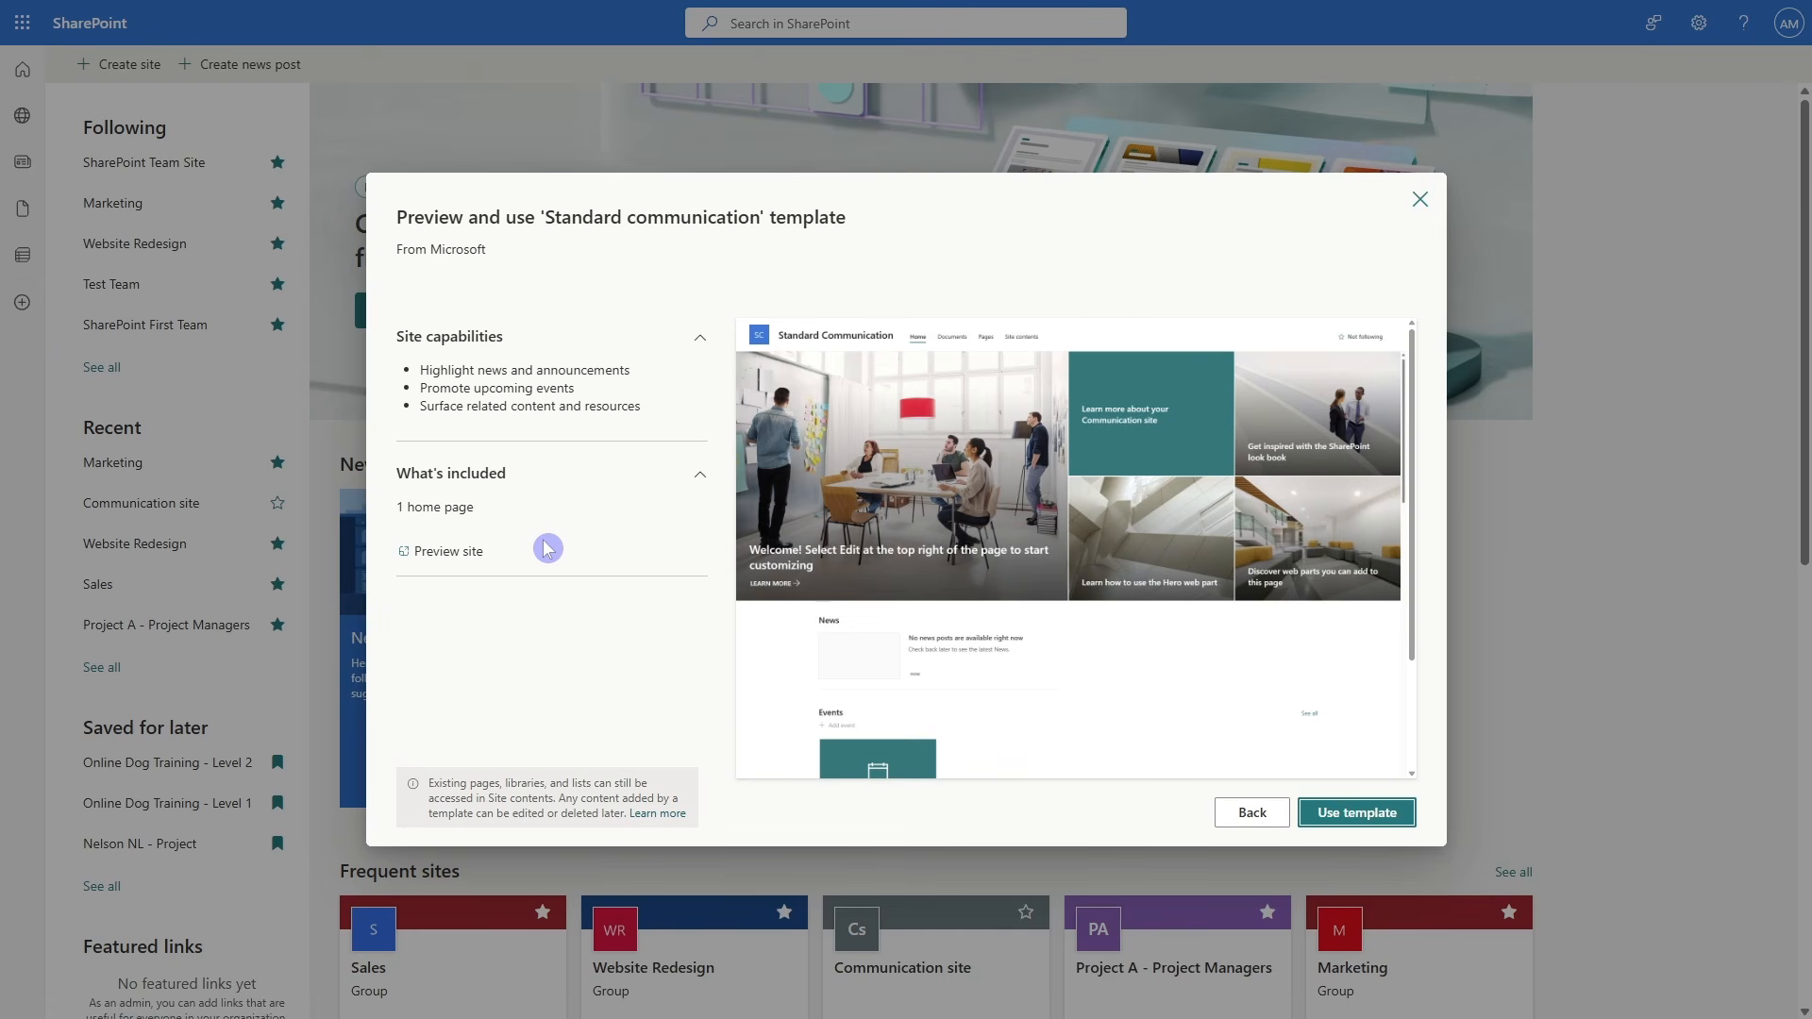
click(1368, 818)
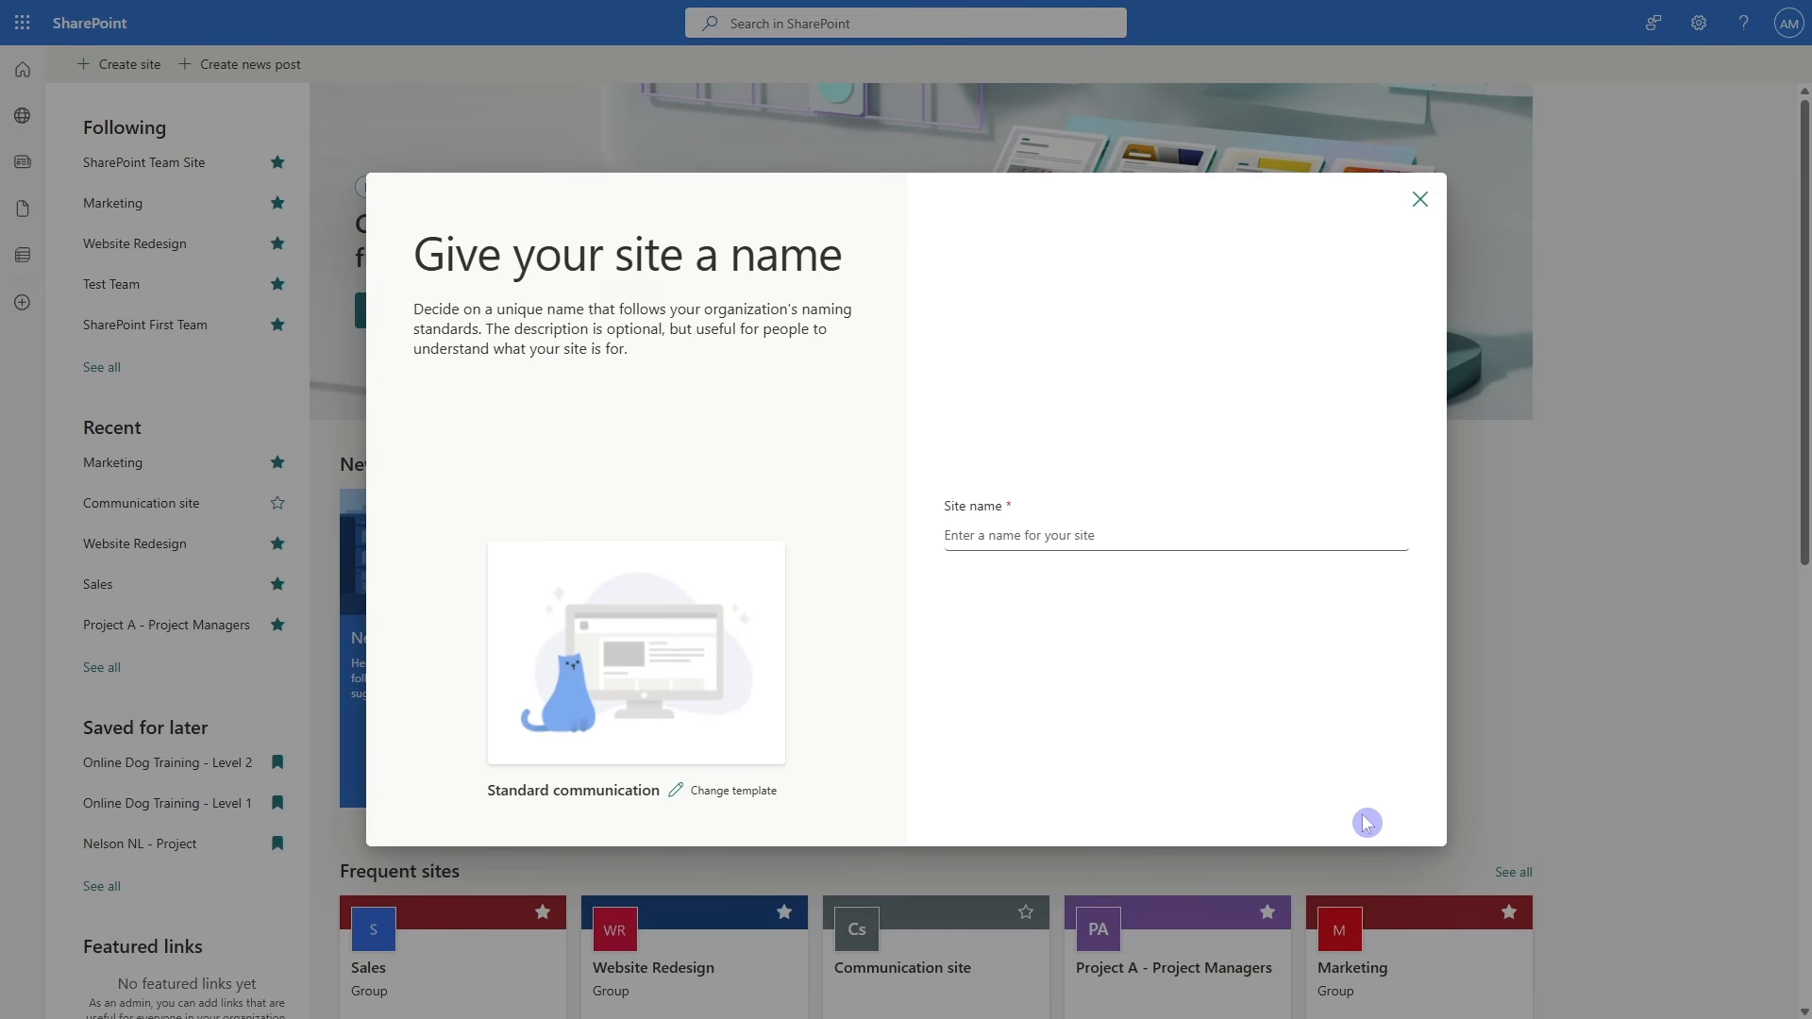
Name the site "Amy's Animal Shop Hub Site" and create it with English as the default language
click(1165, 546)
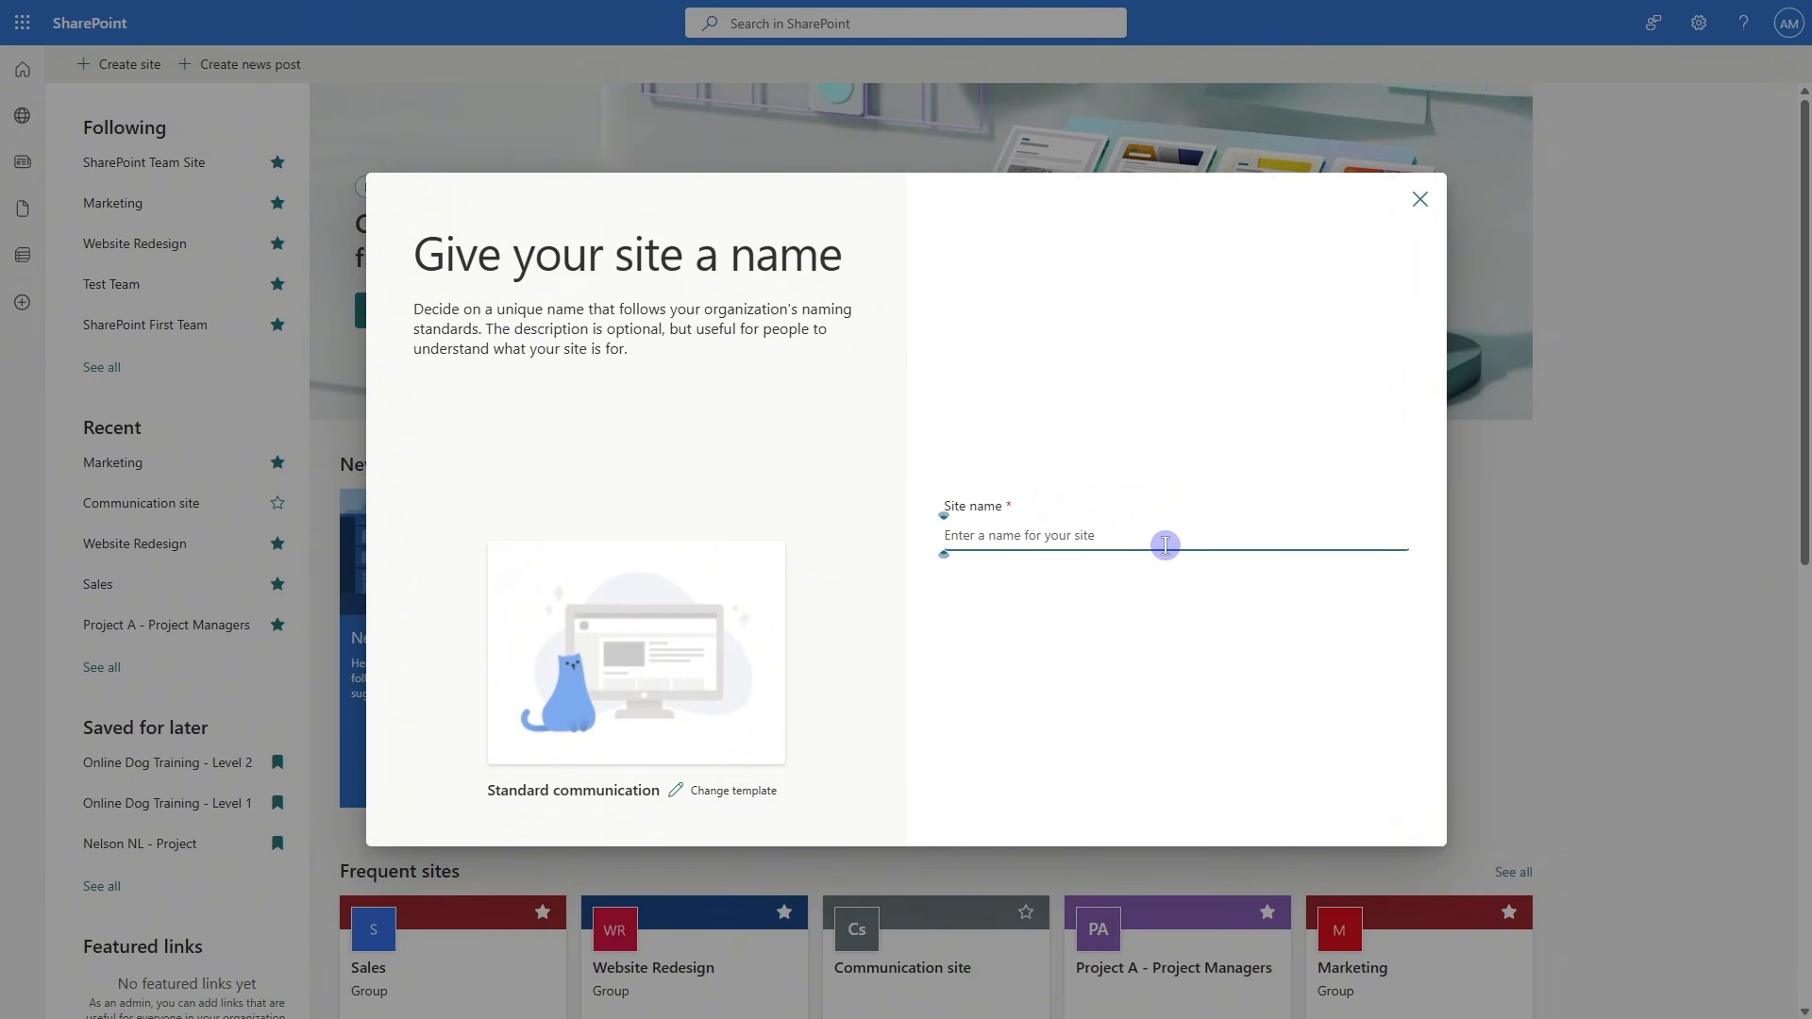
text(Amy's Animal Shop Hub Site)
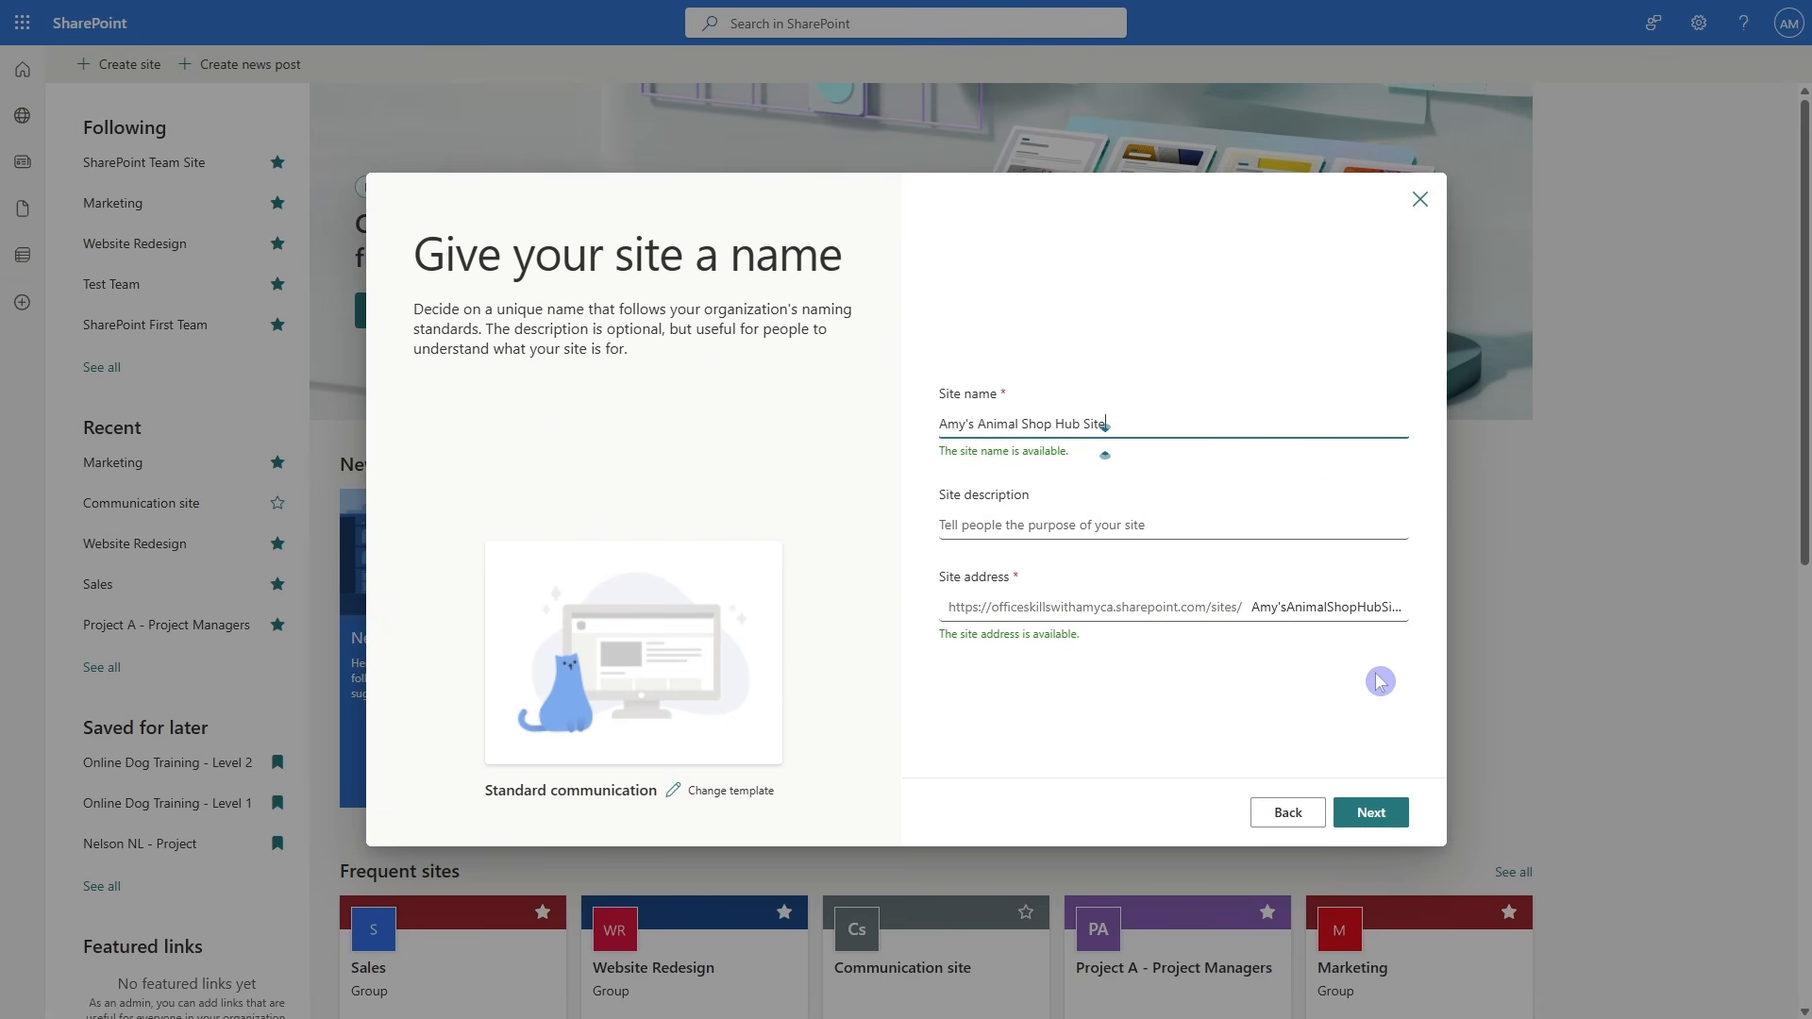
click(1384, 819)
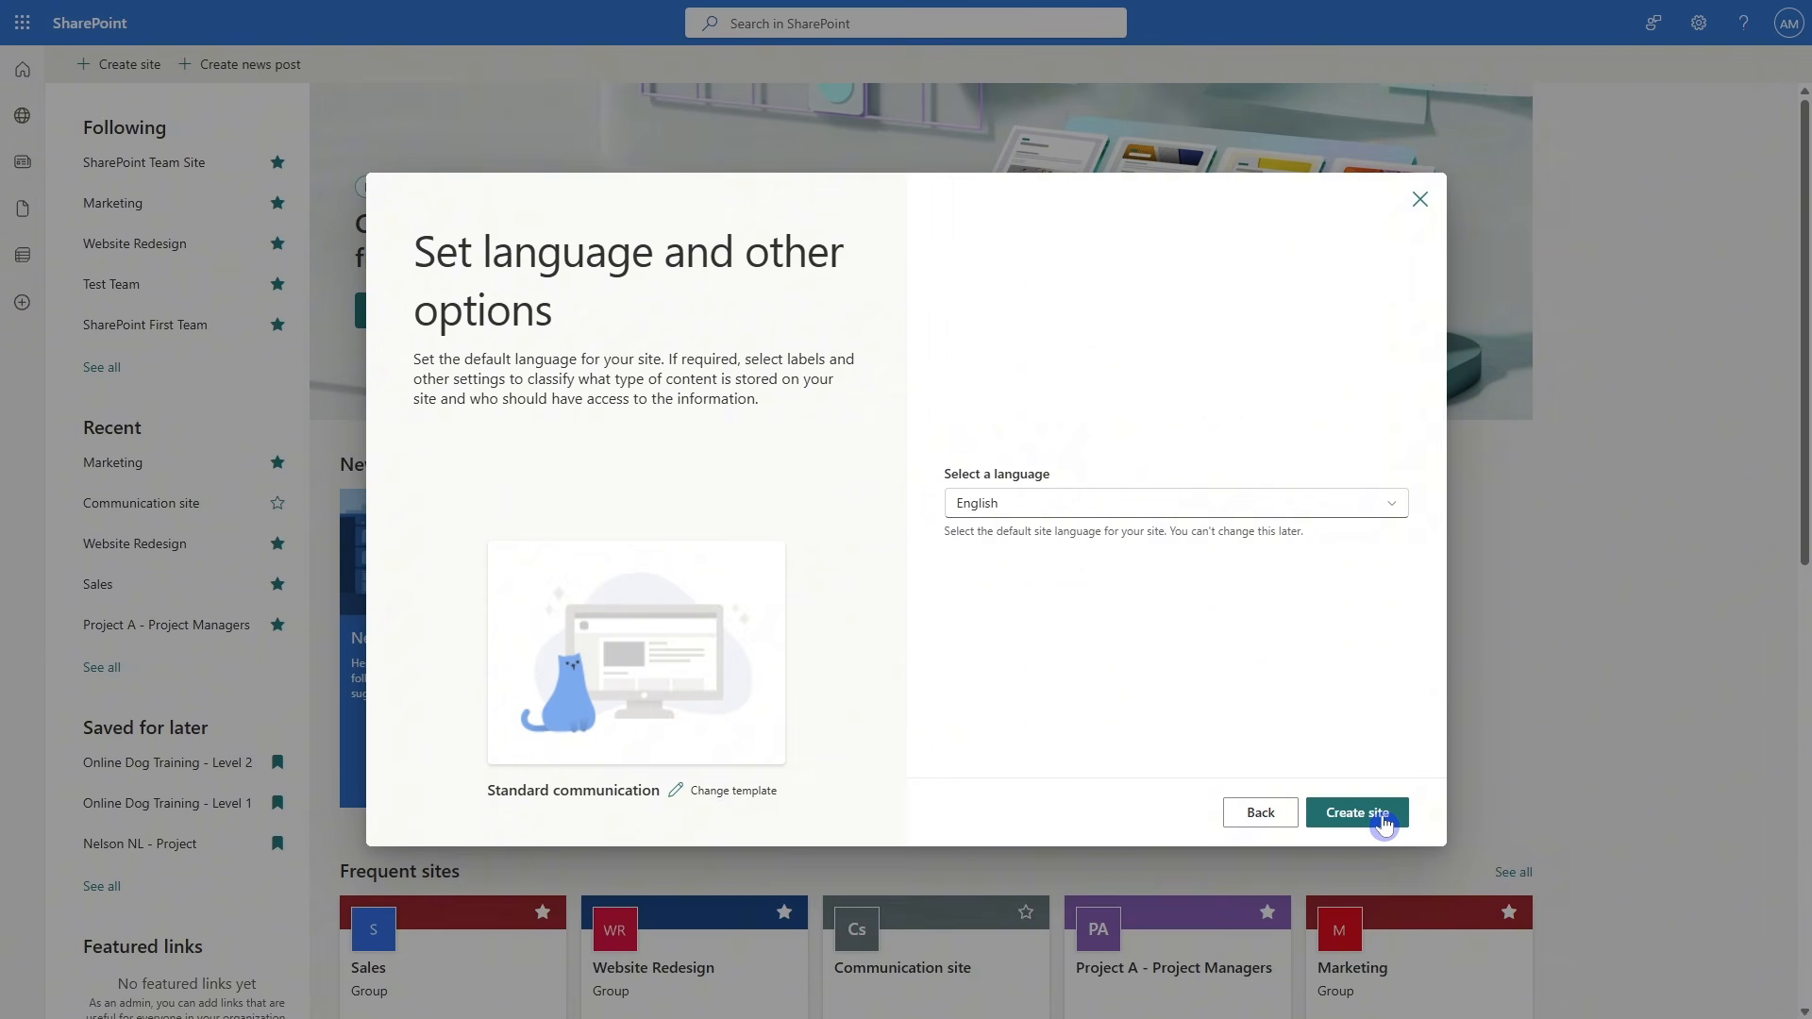
click(1383, 814)
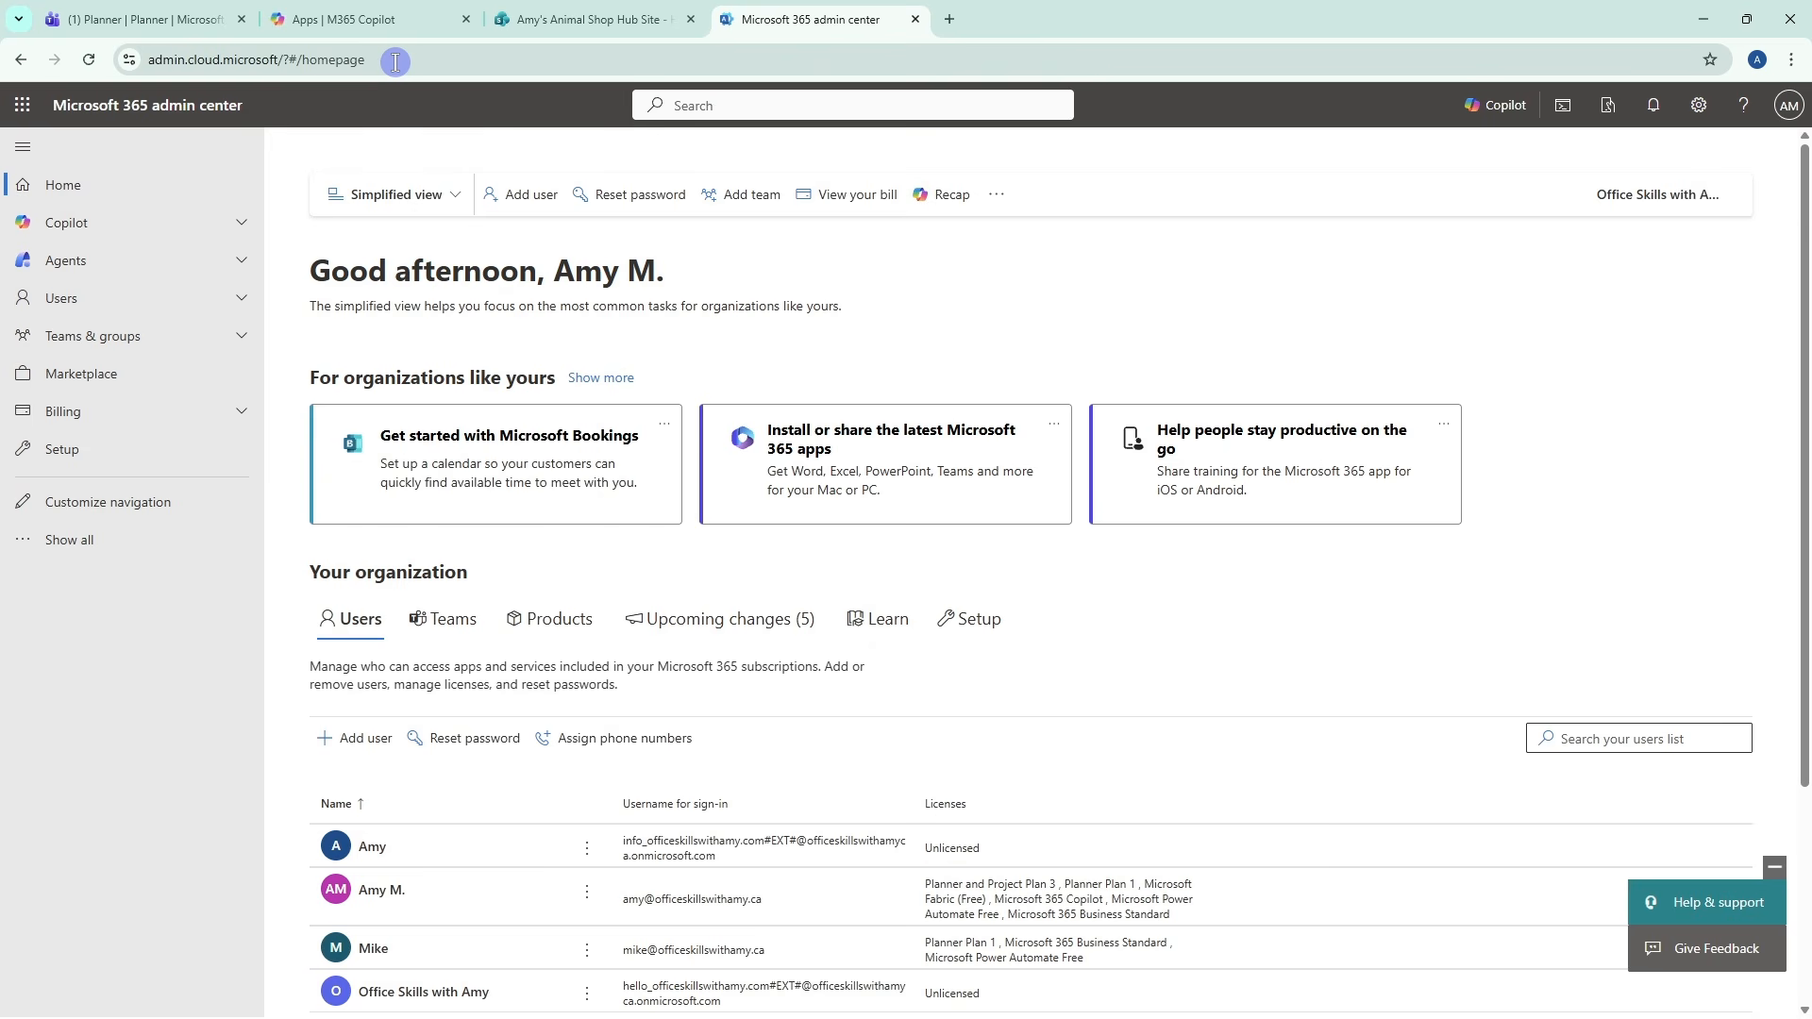
Go from the Microsoft 365 admin center to the SharePoint admin center and open its list of active sites
click(129, 554)
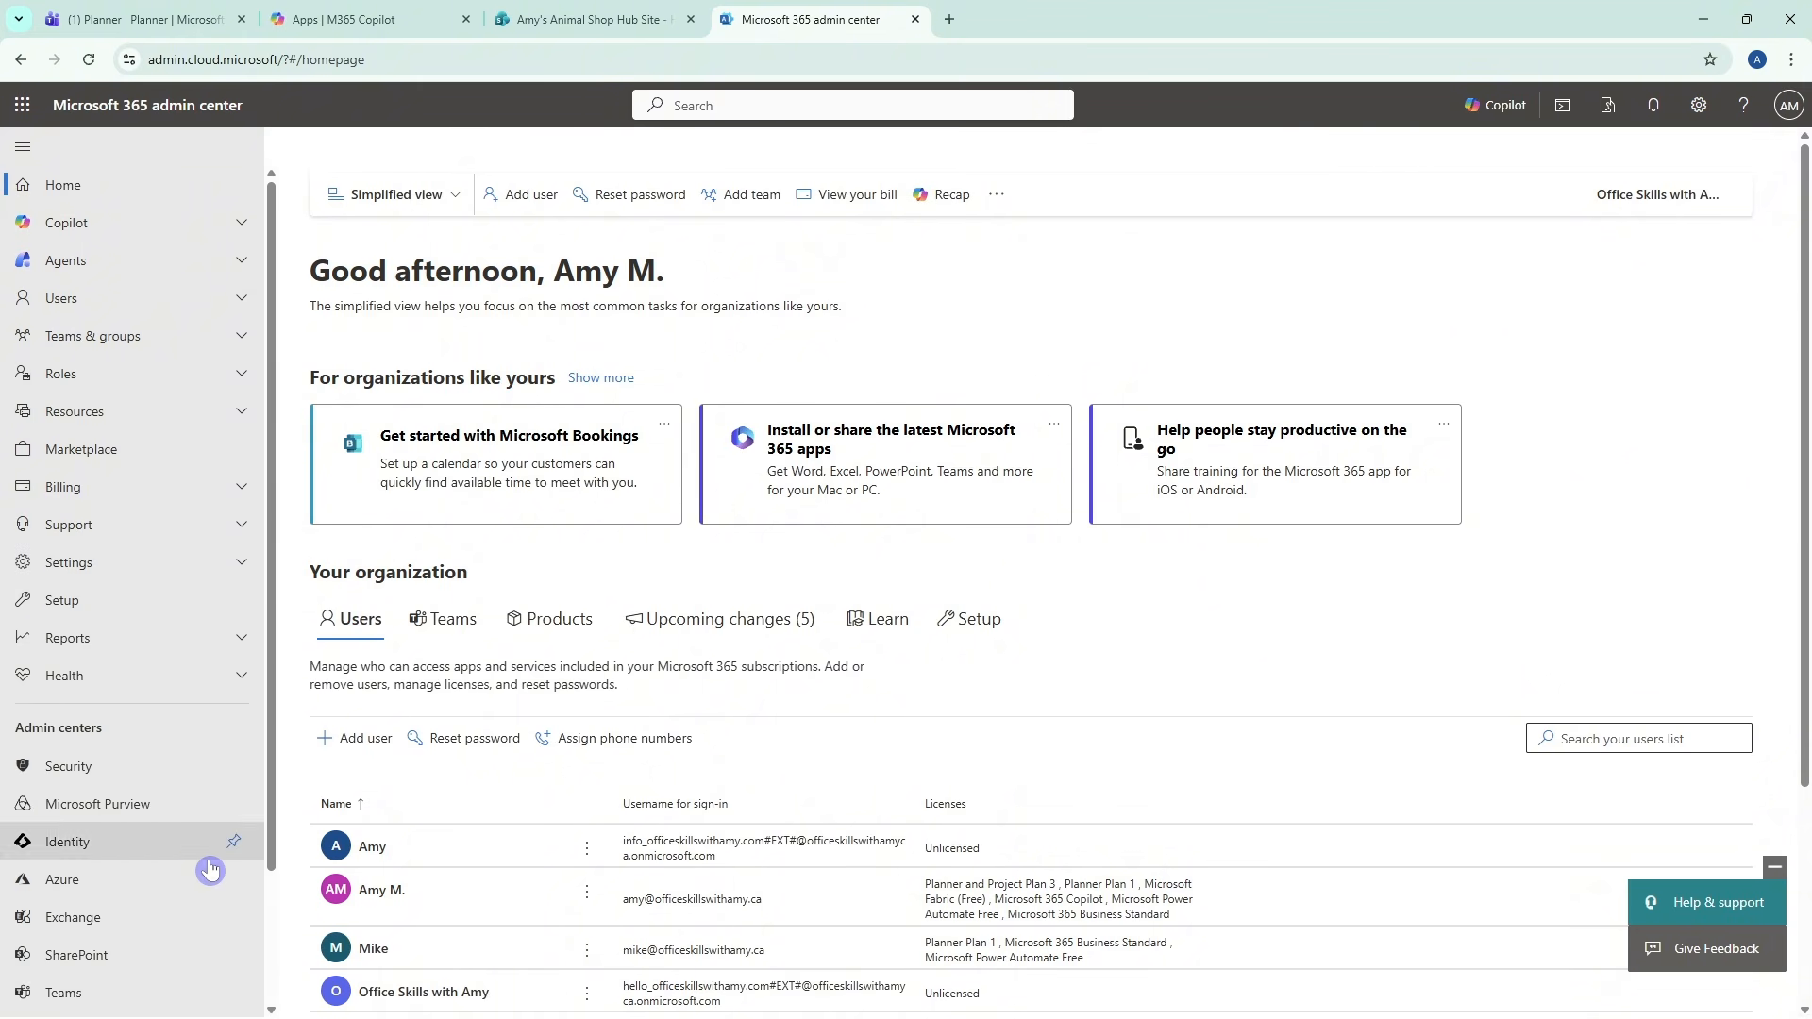
click(161, 958)
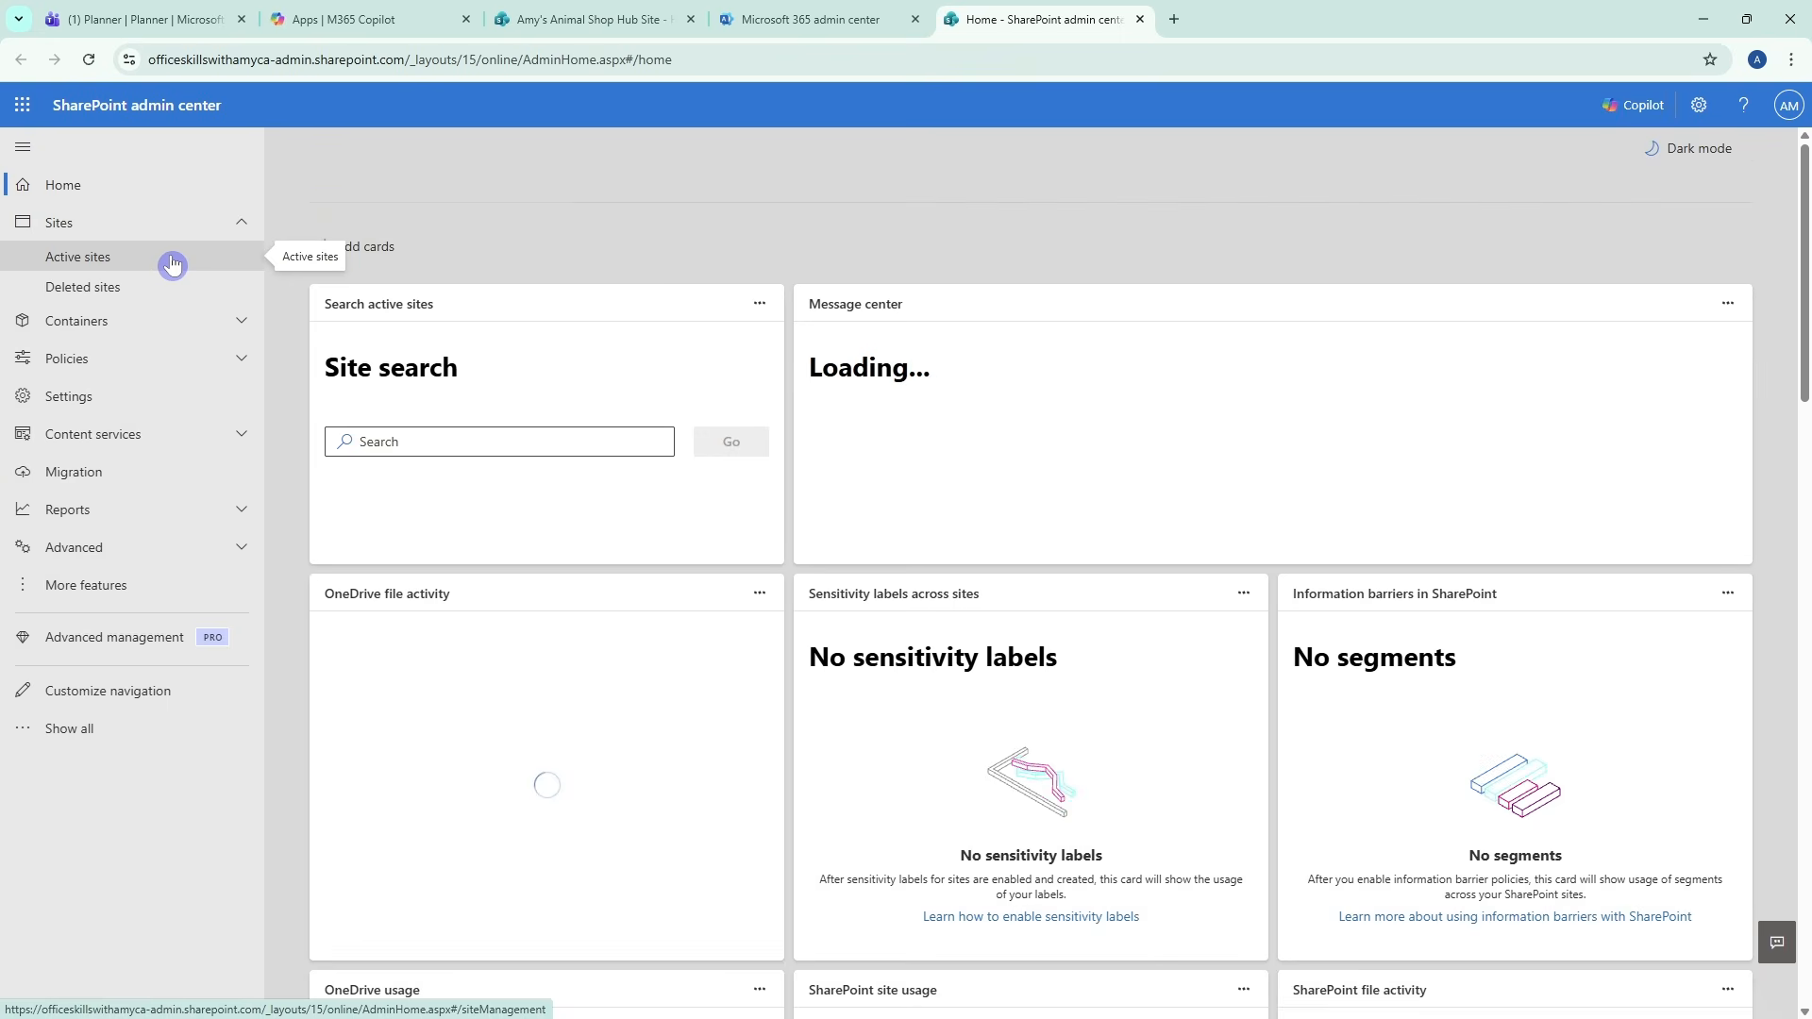
click(172, 265)
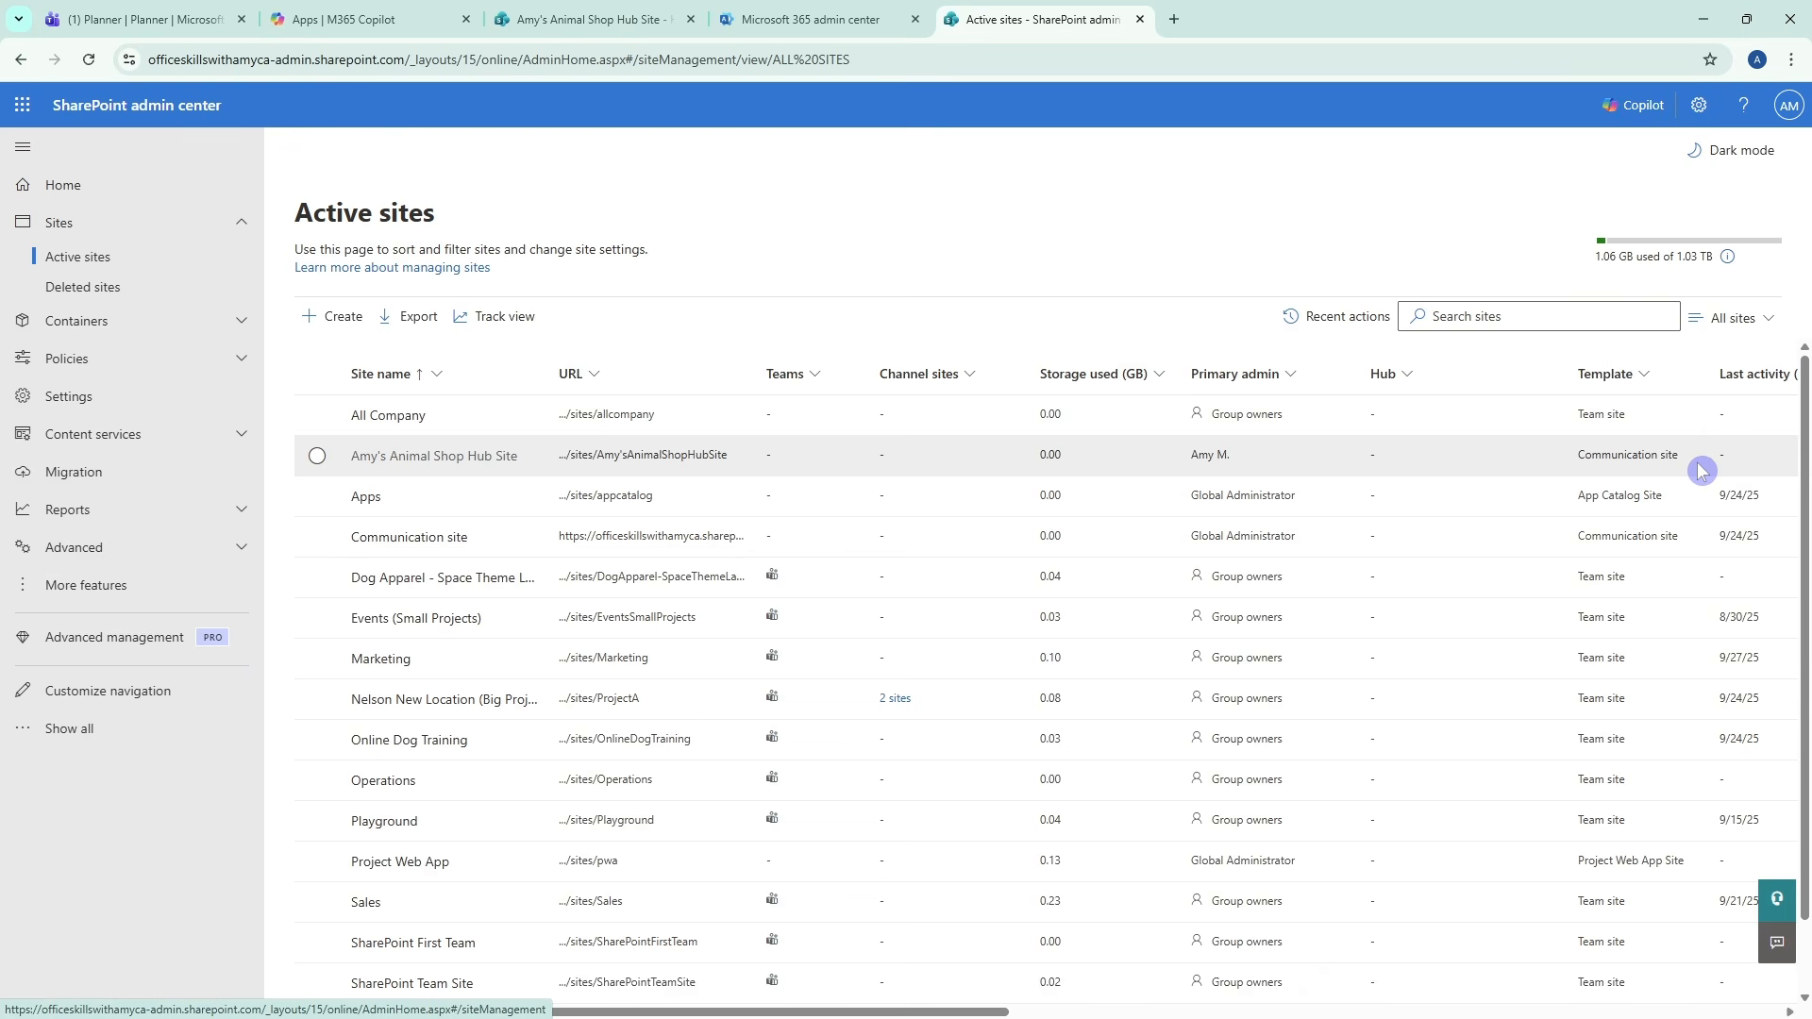
Register Amy's Animal Shop Hub Site as a hub site under its own name, without specifying people who can associate sites
click(317, 458)
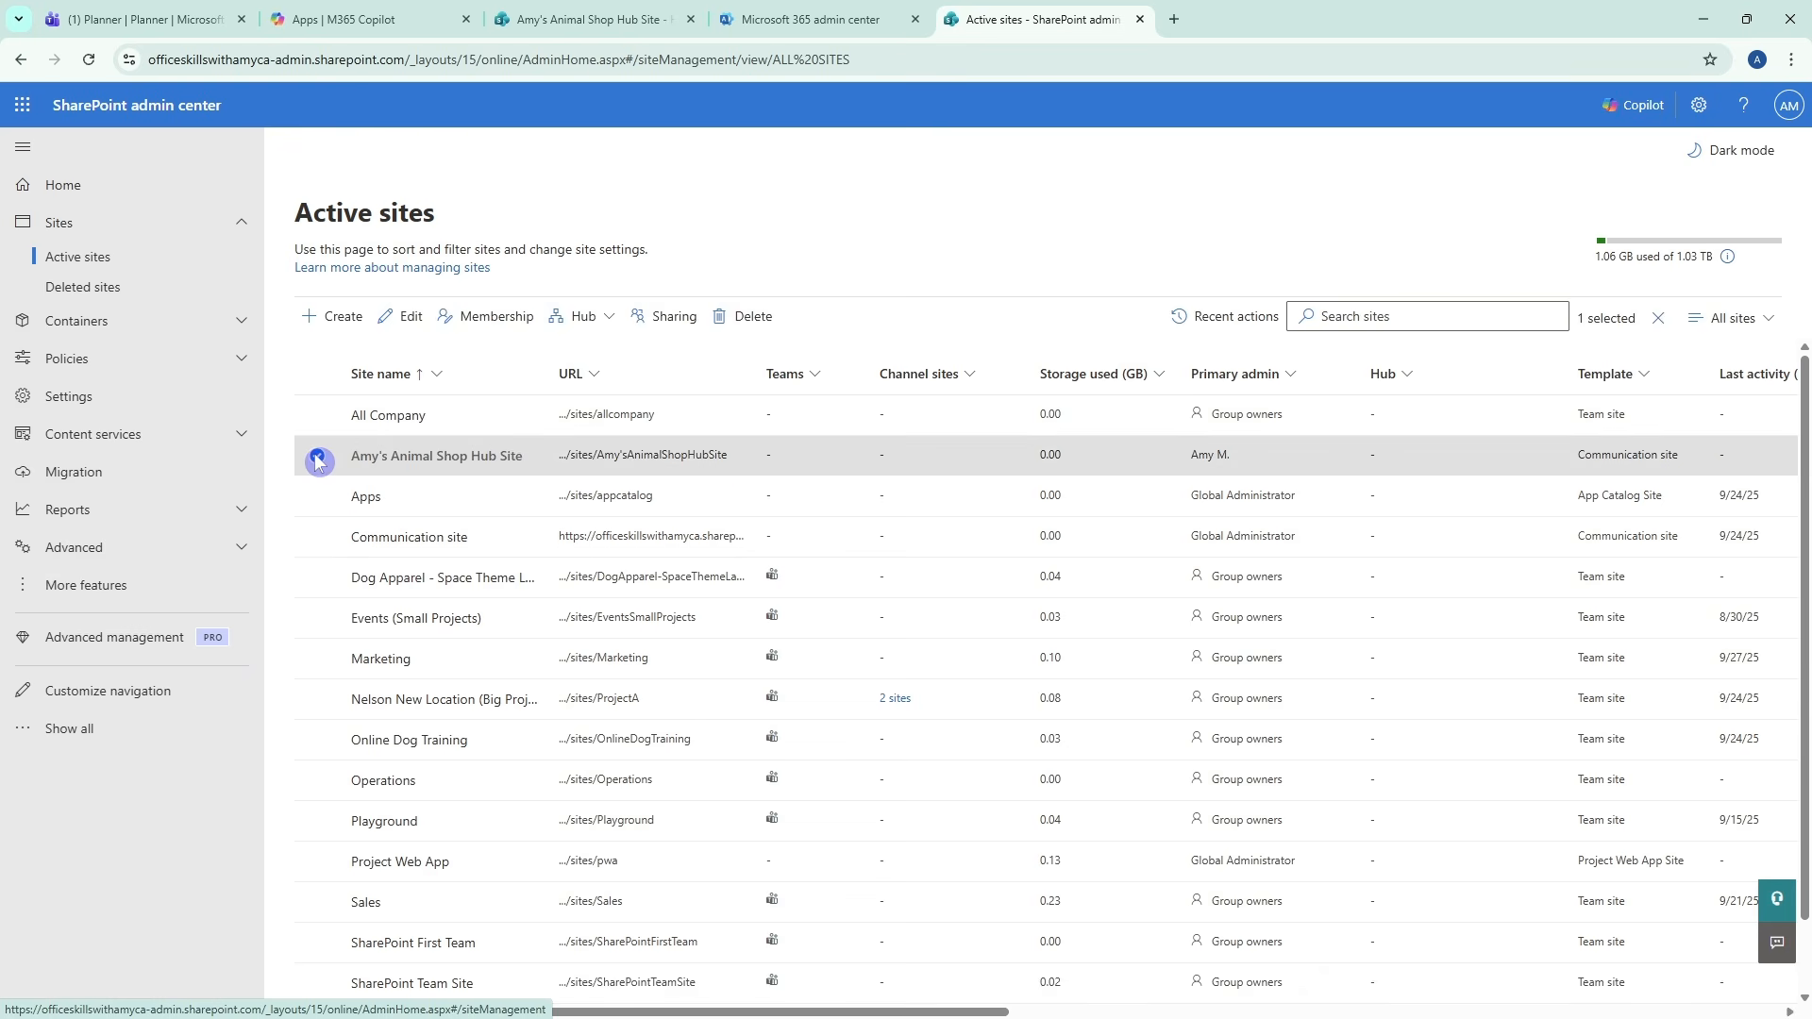
click(618, 326)
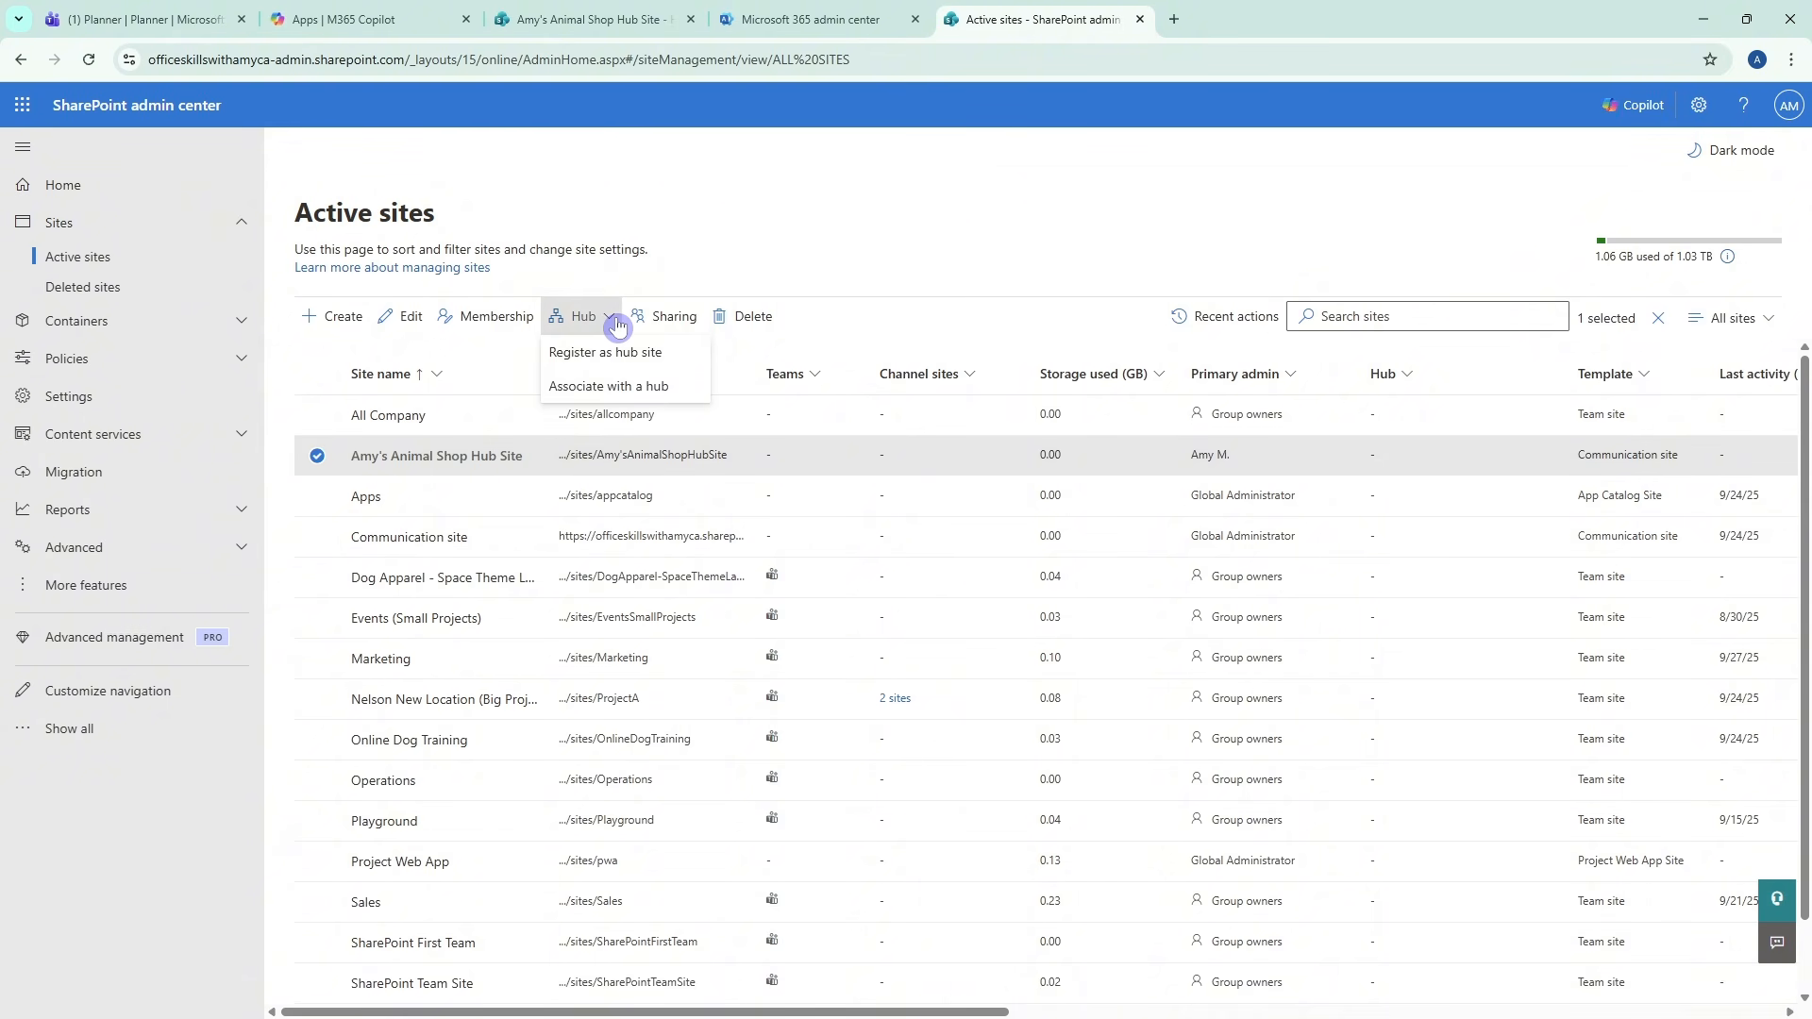
click(692, 355)
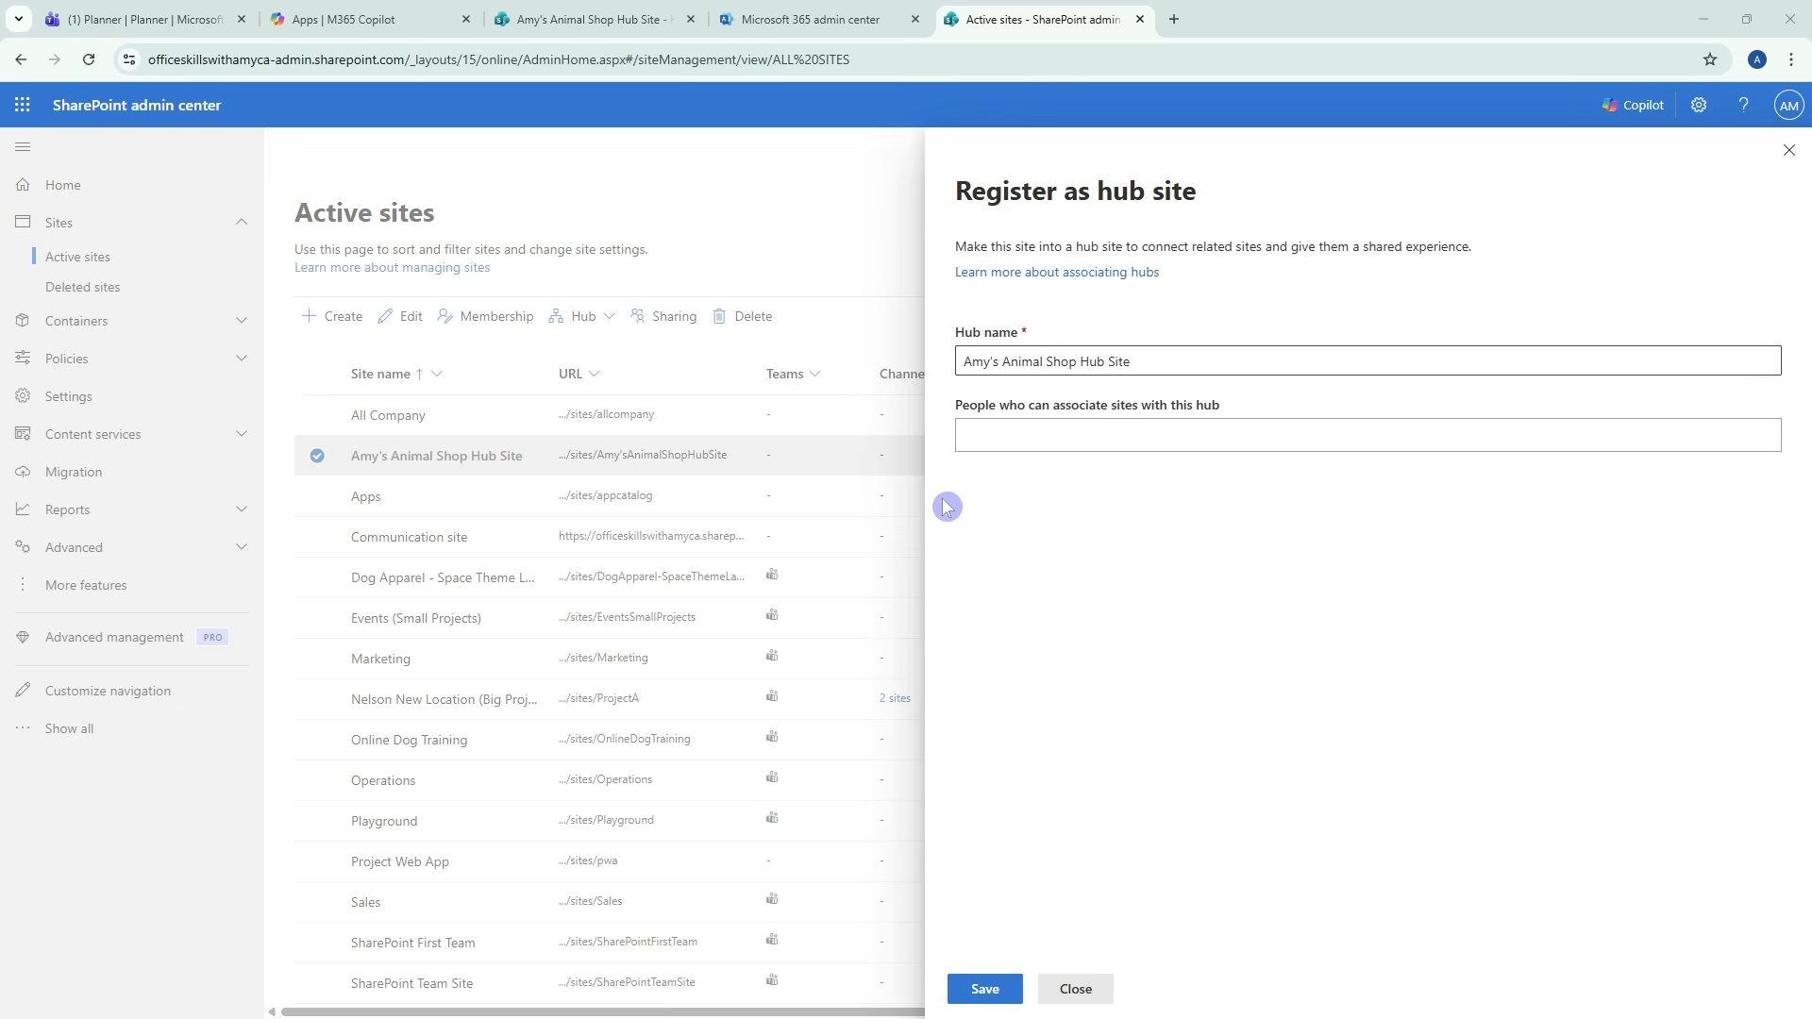
click(1060, 437)
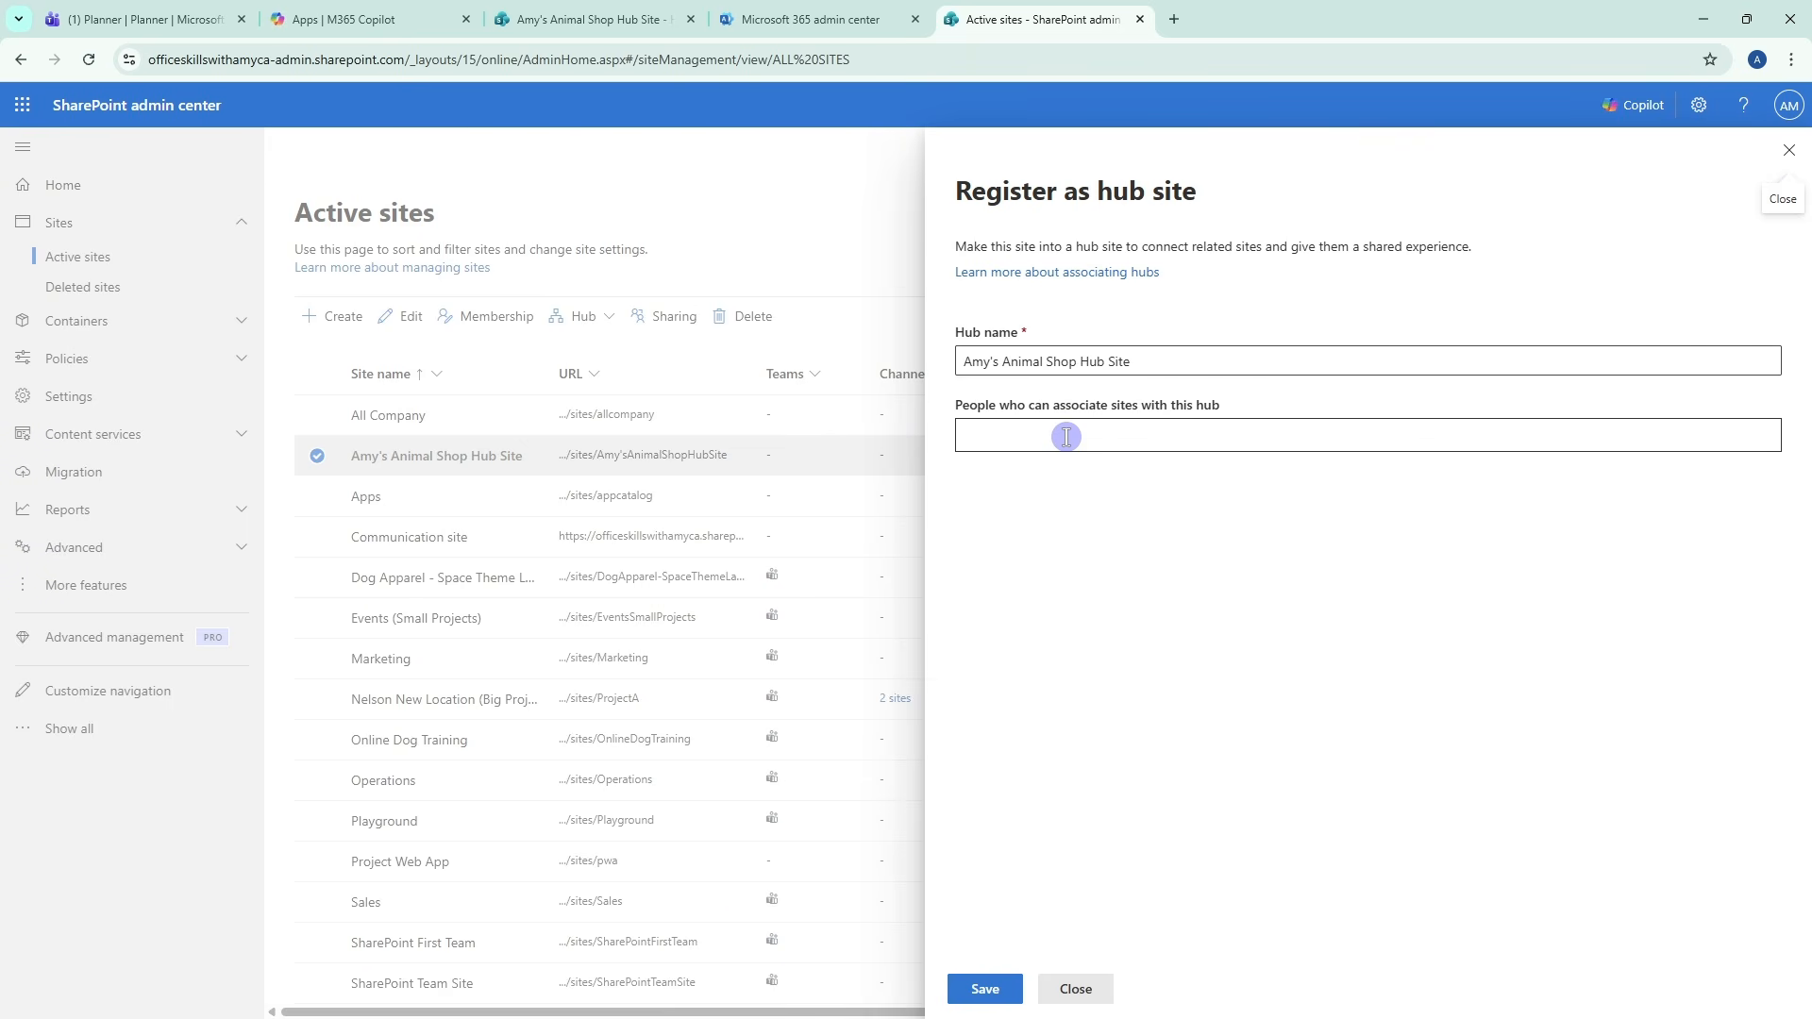
click(1067, 437)
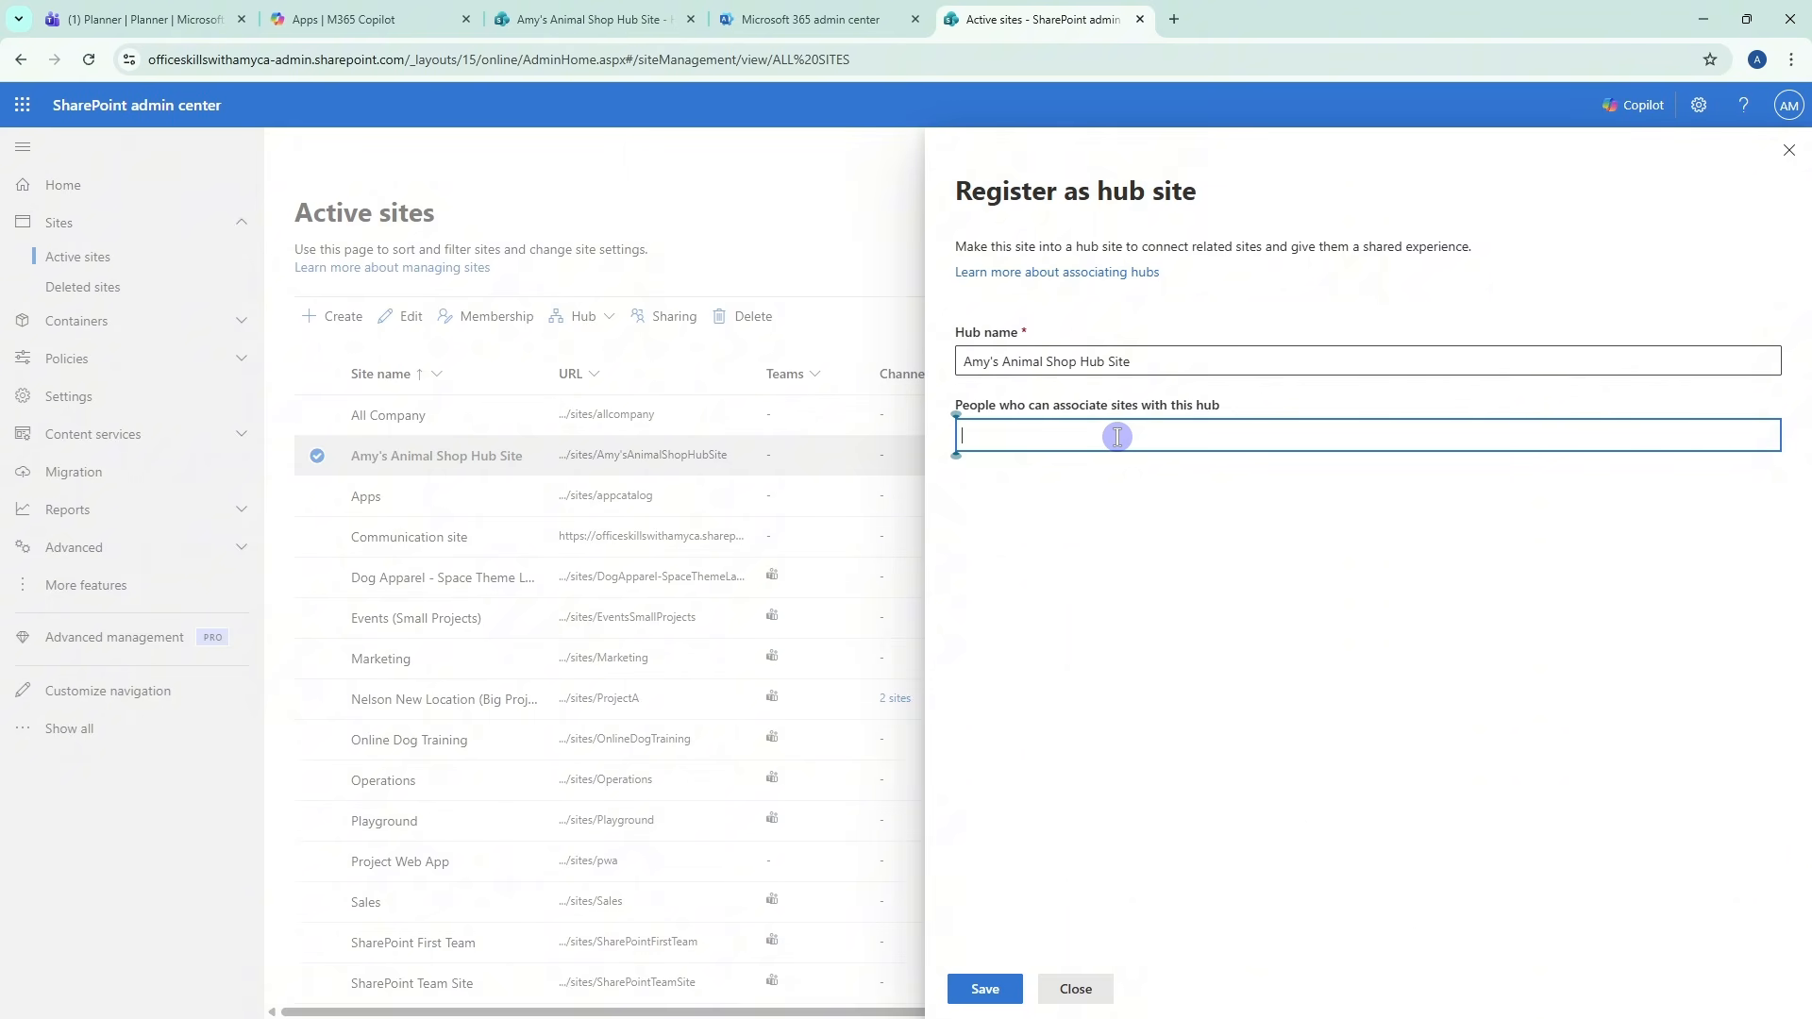
click(1088, 504)
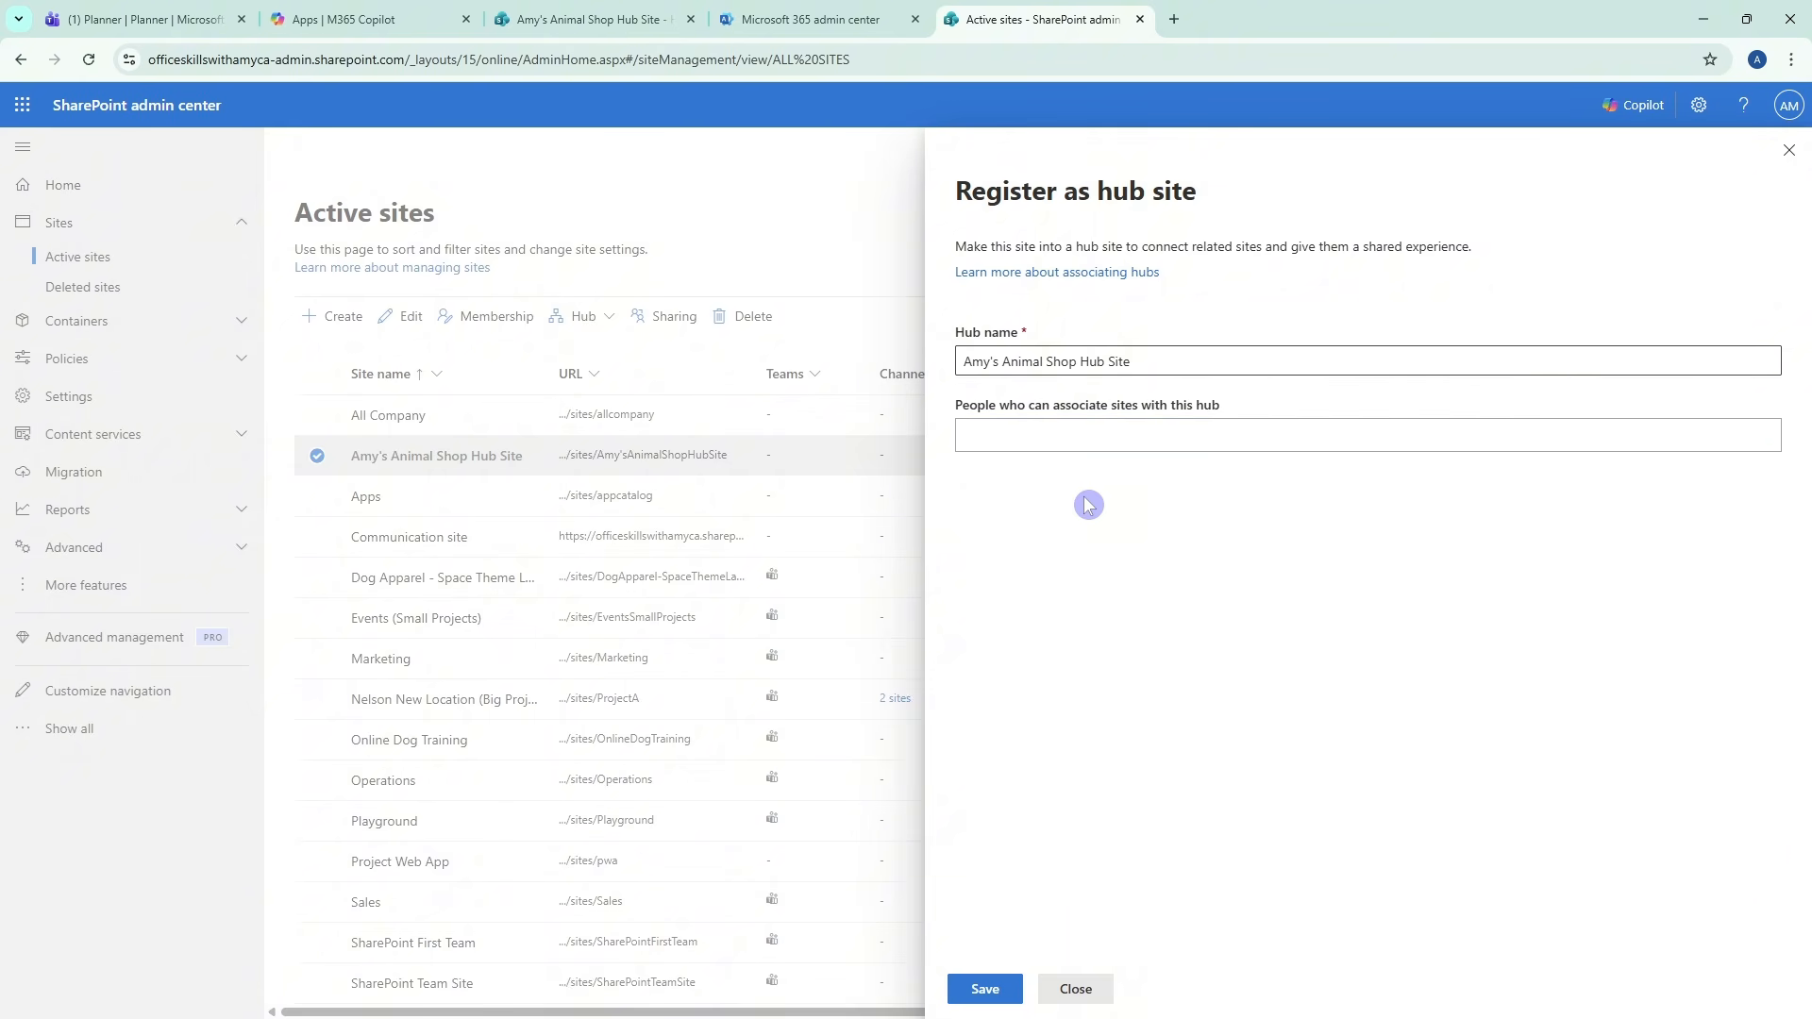
click(982, 998)
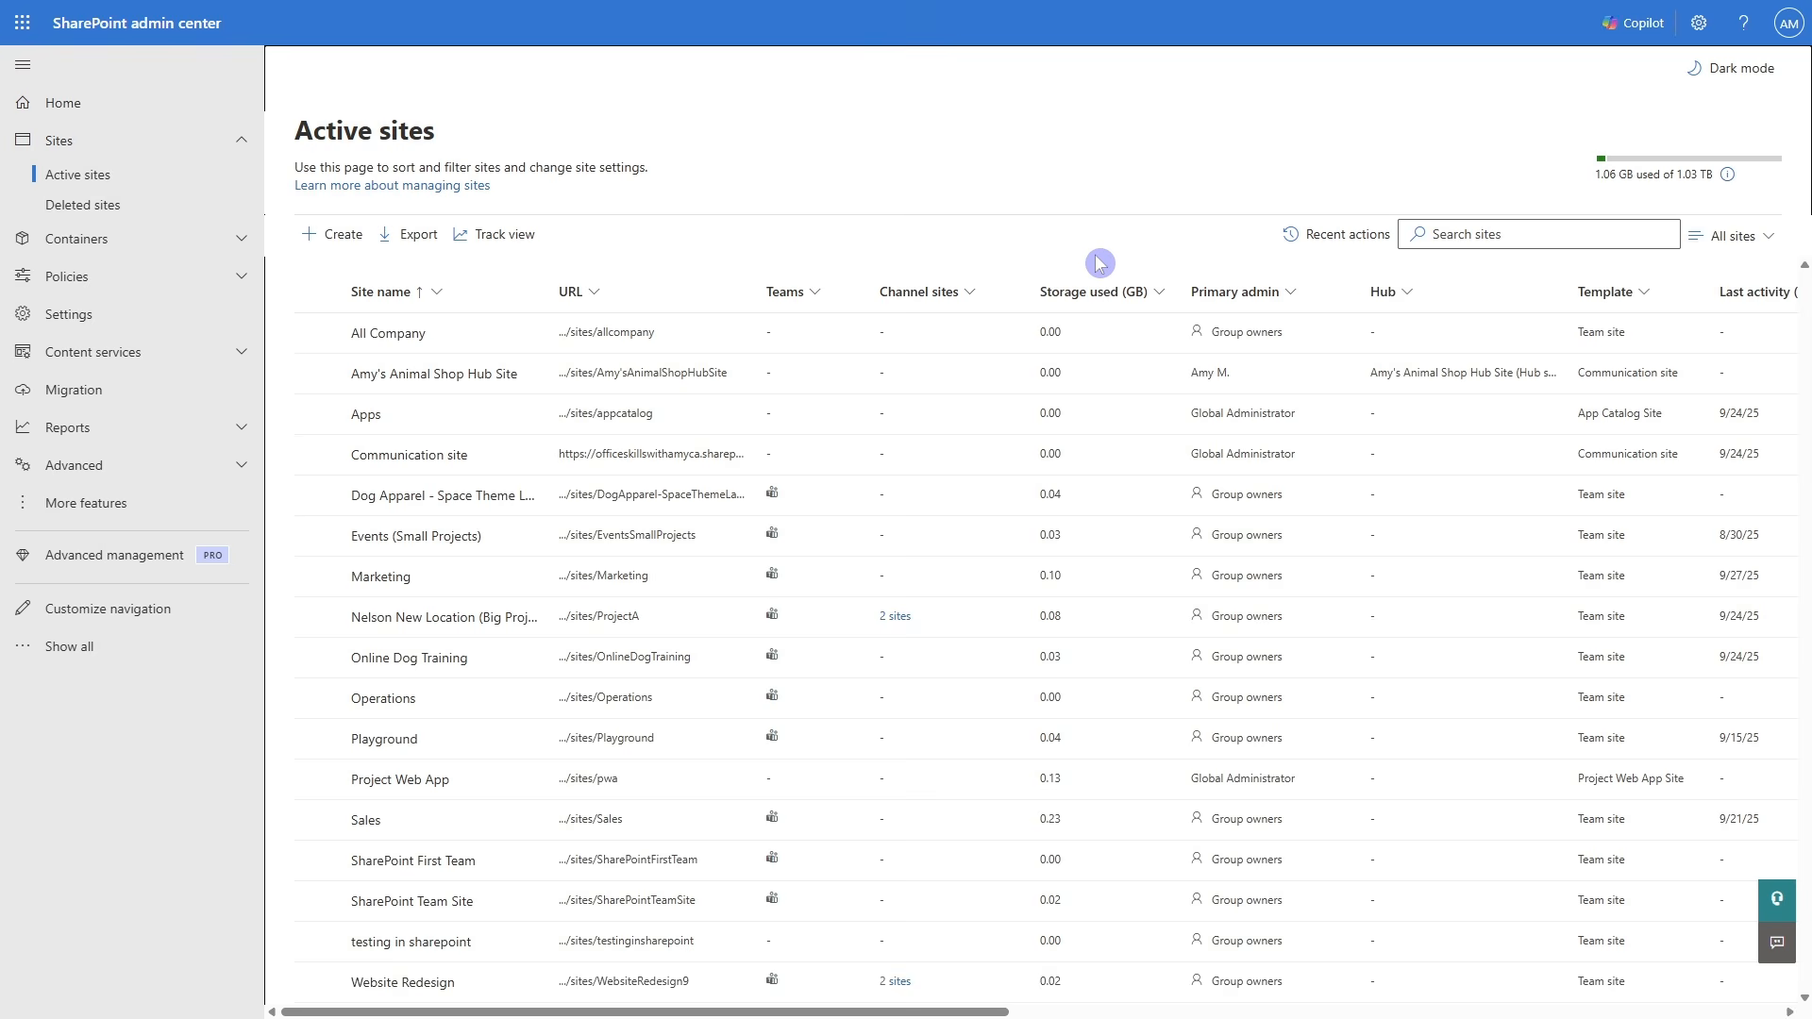
Associate the Marketing site with the Amy's Animal Shop Hub Site hub and save the association
click(319, 574)
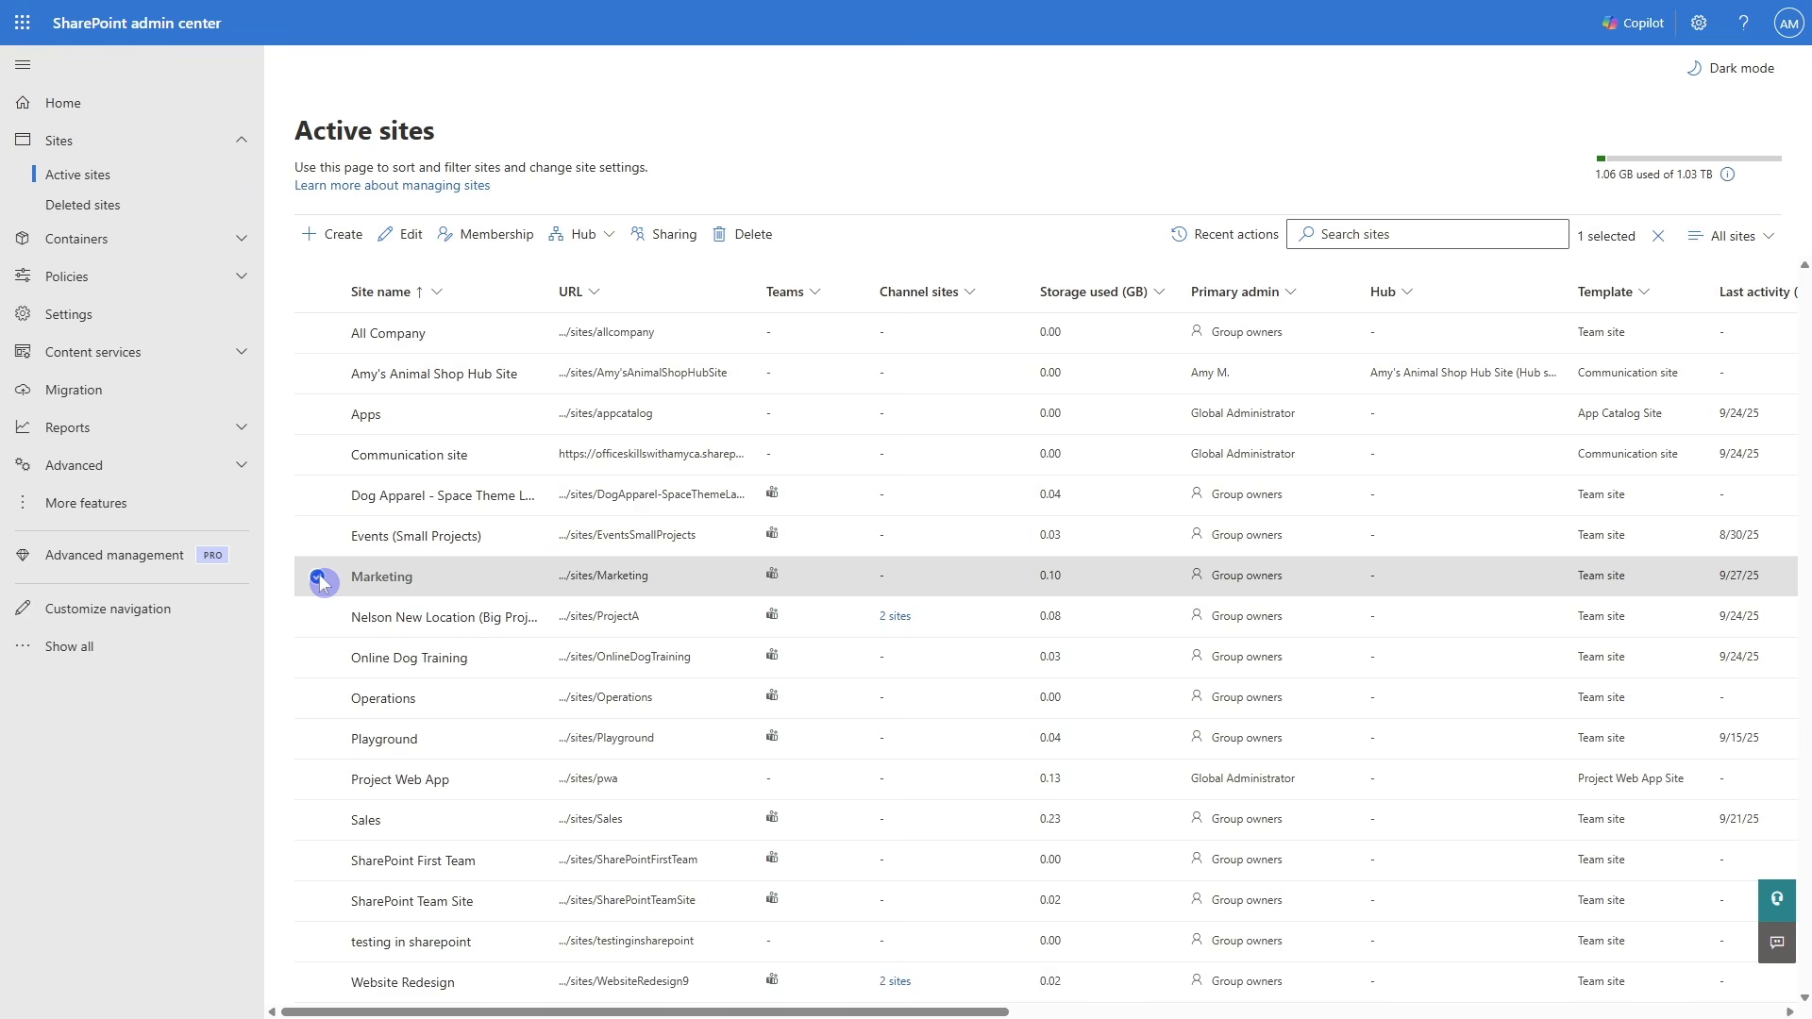
click(618, 244)
click(609, 309)
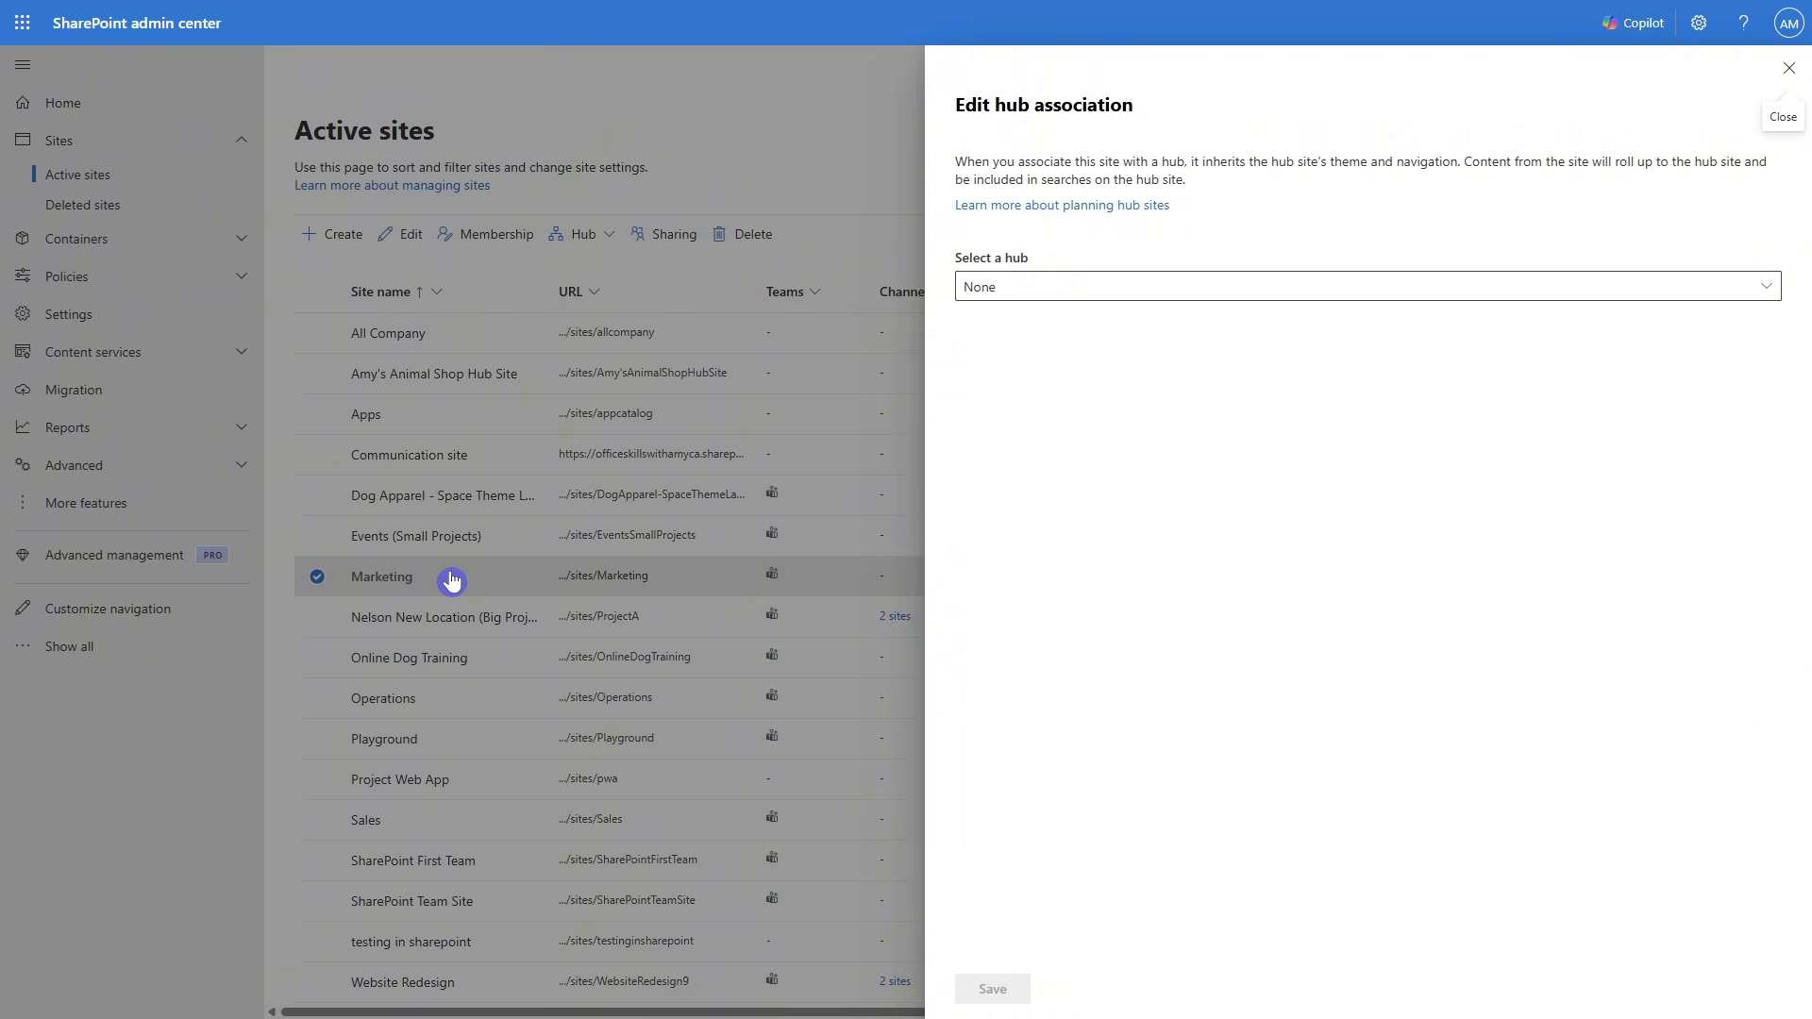
click(1777, 294)
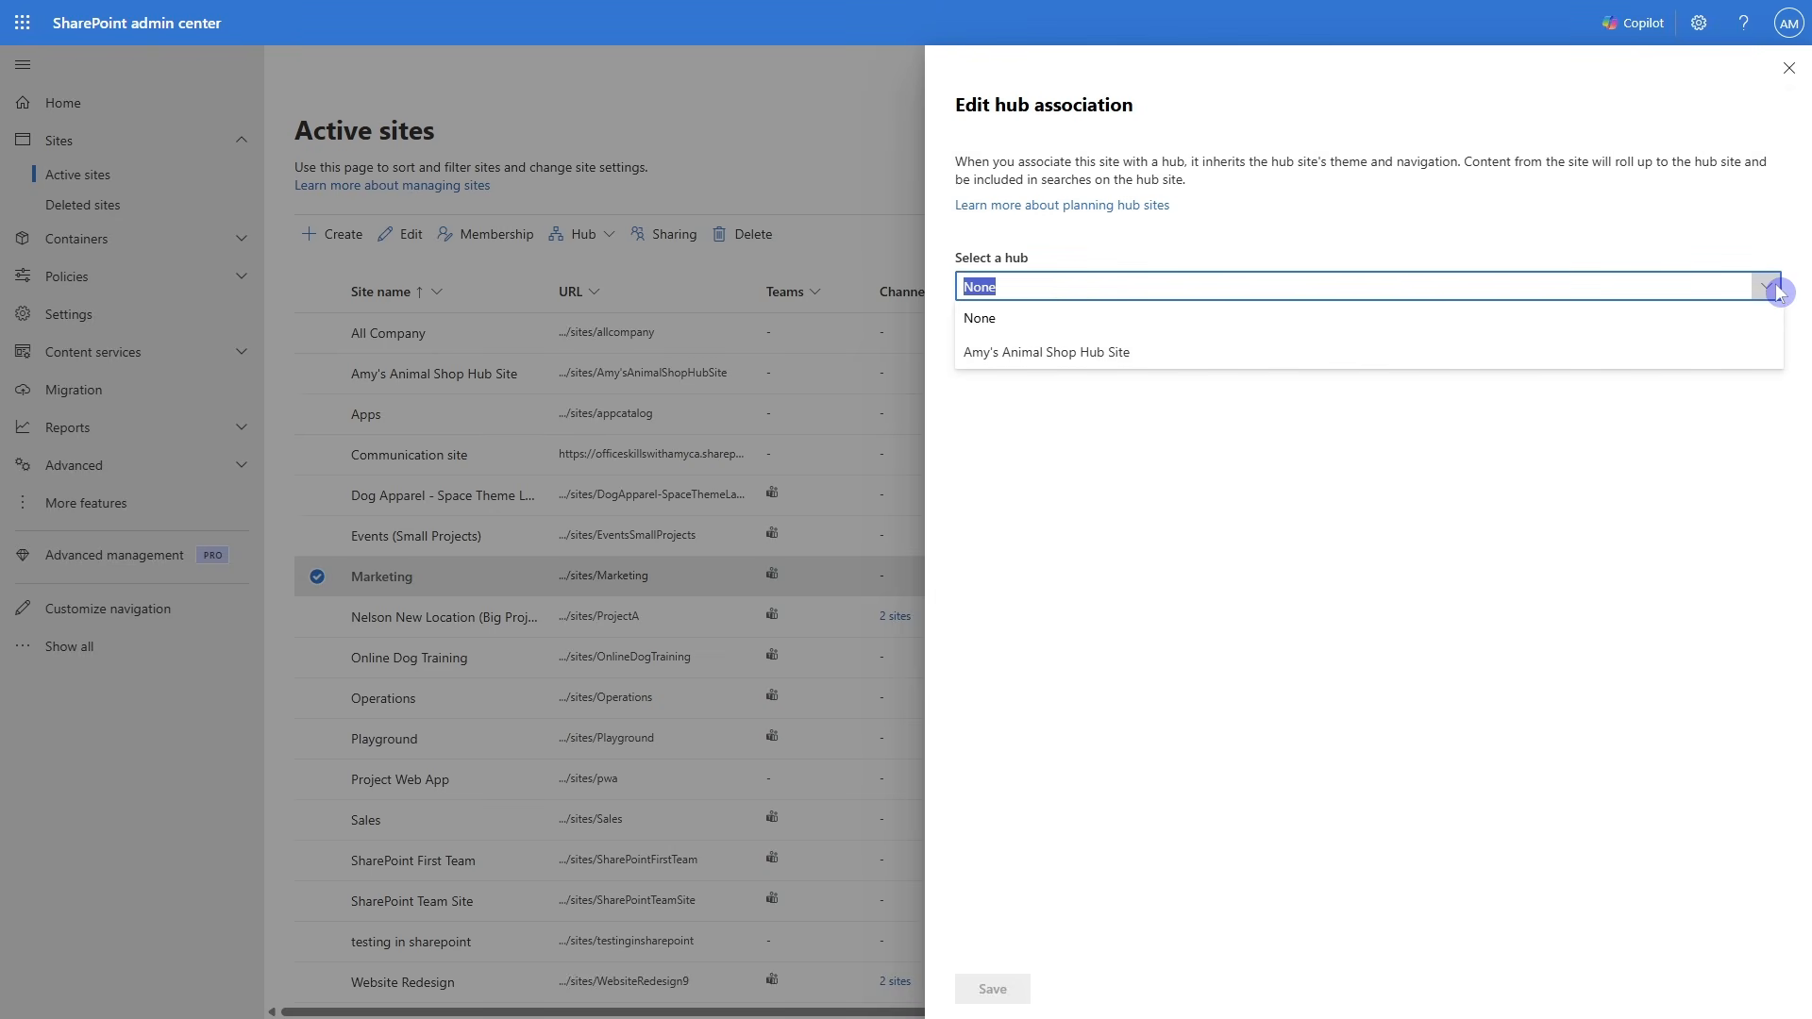
click(1297, 359)
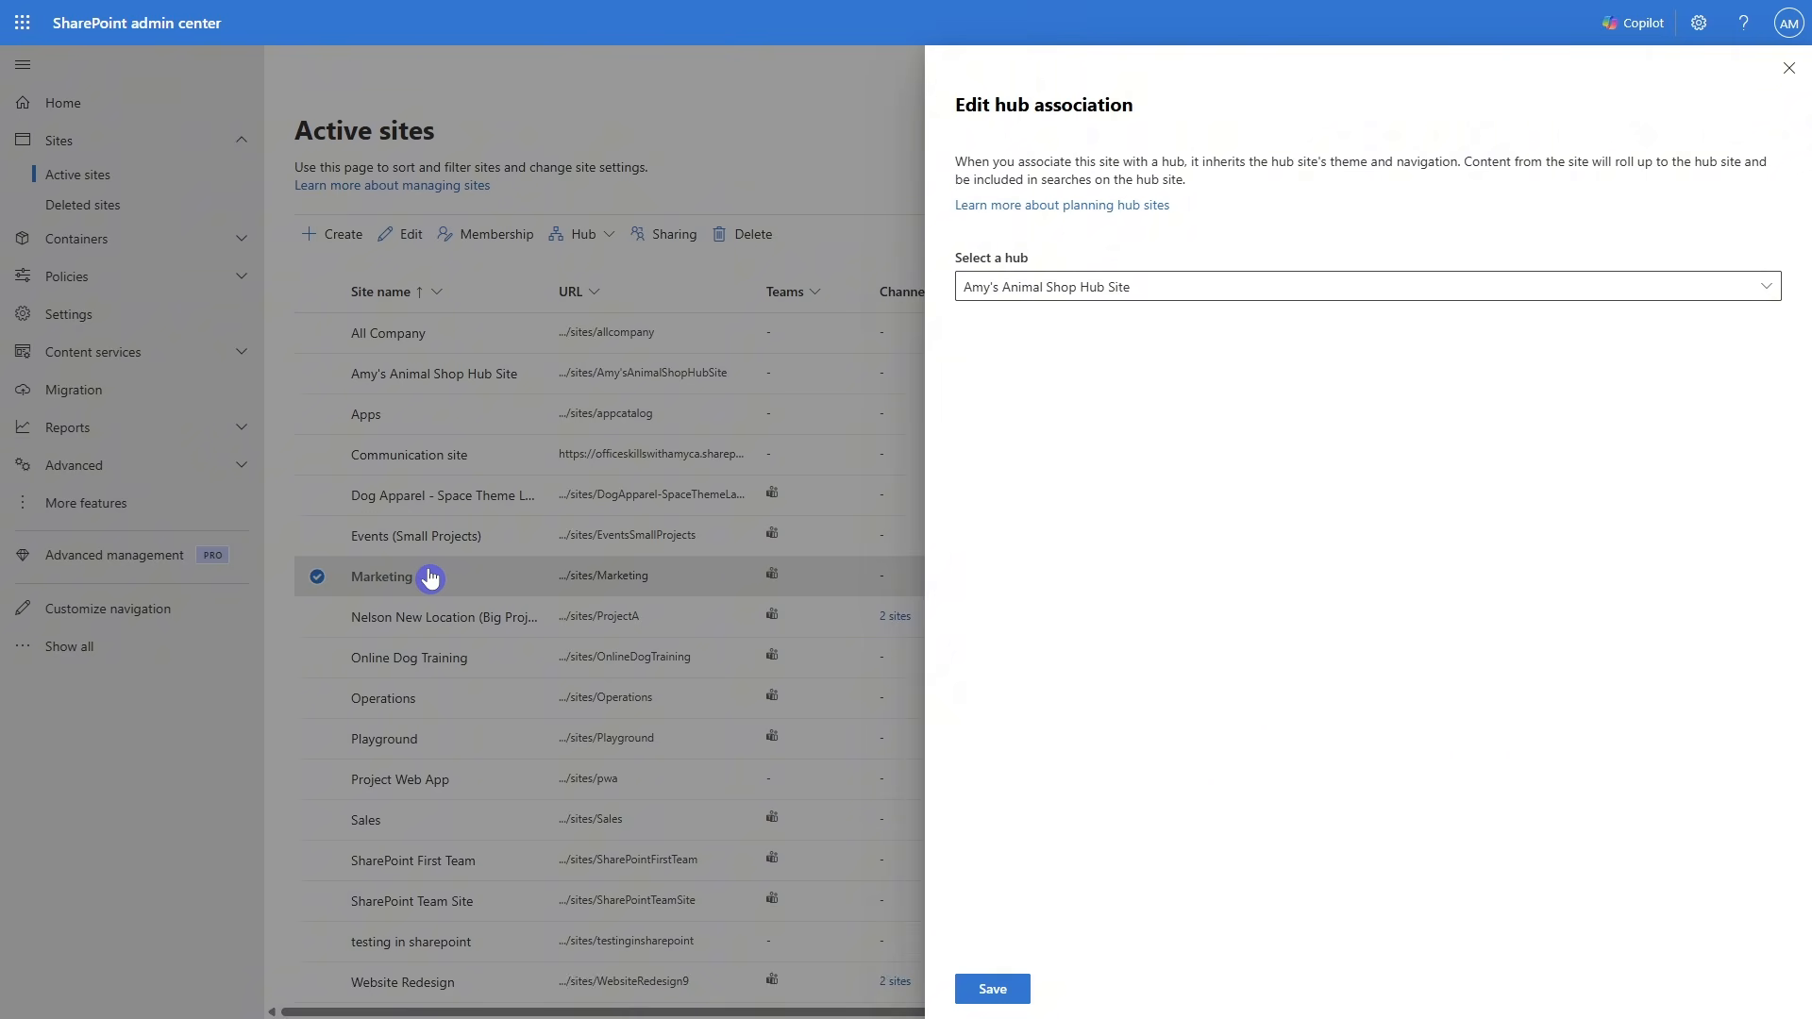
click(975, 996)
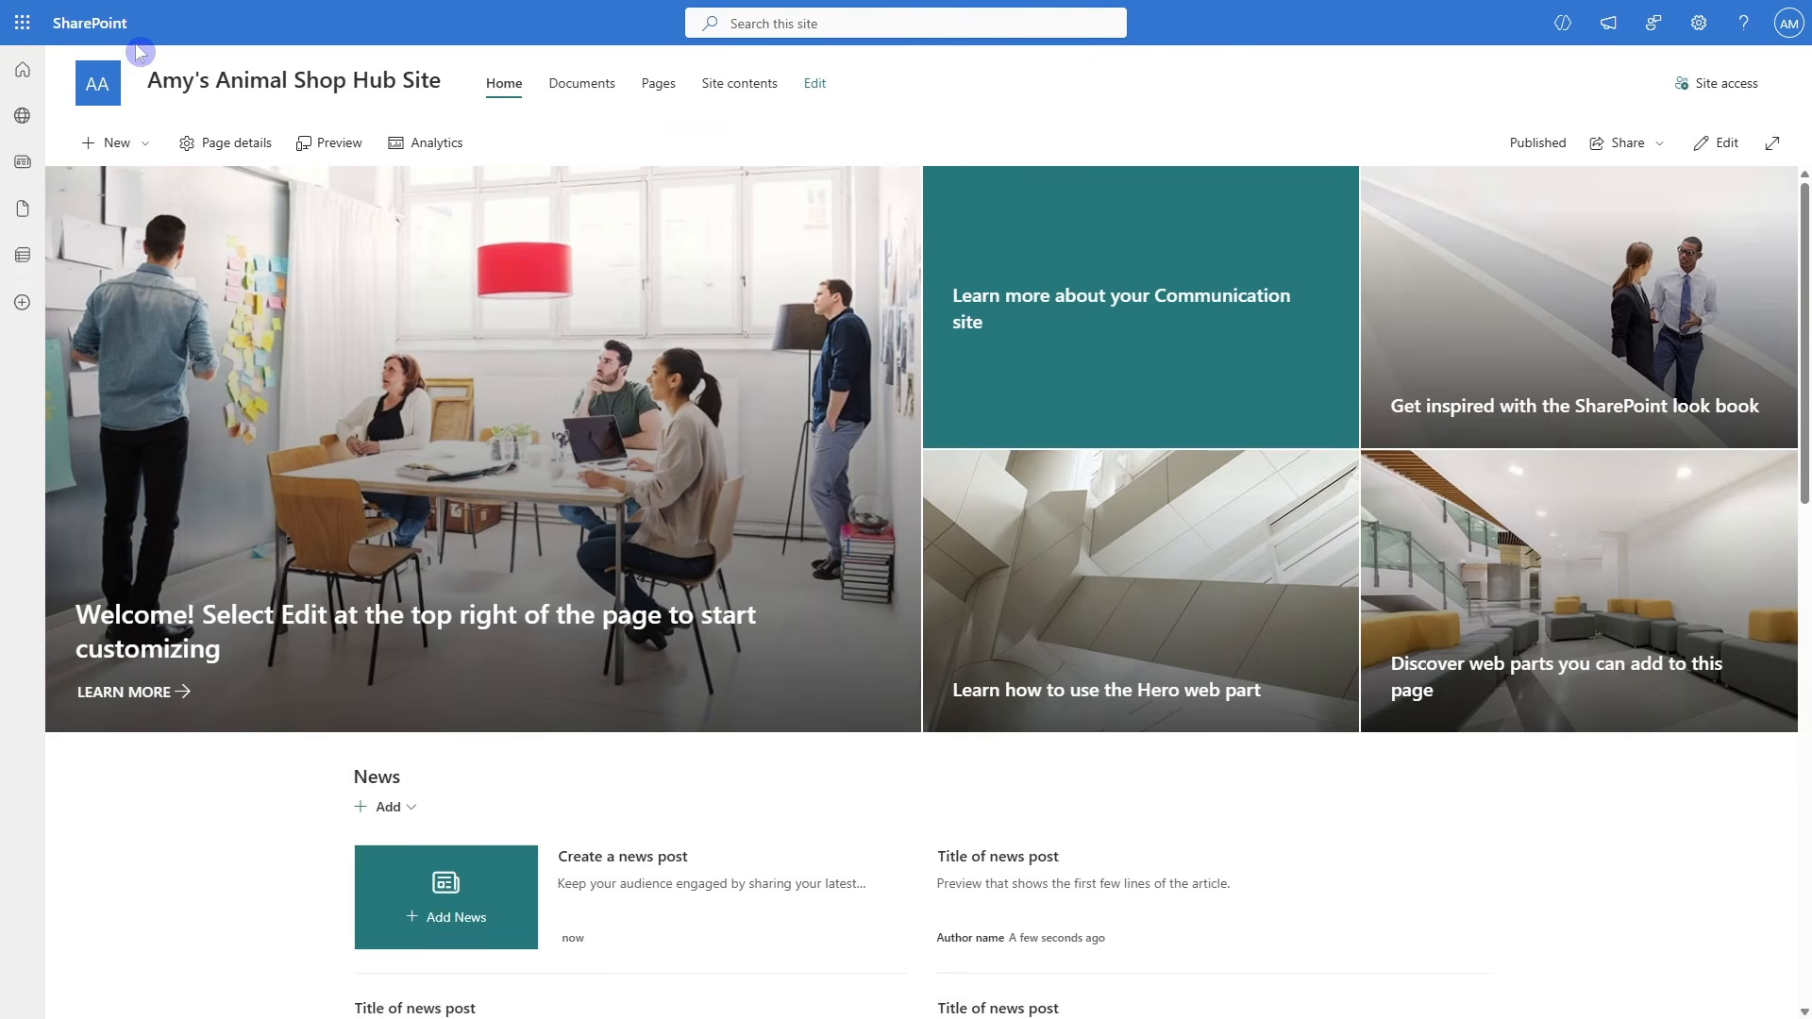
Return to the SharePoint start page and open the Operations site from the frequent sites
click(100, 26)
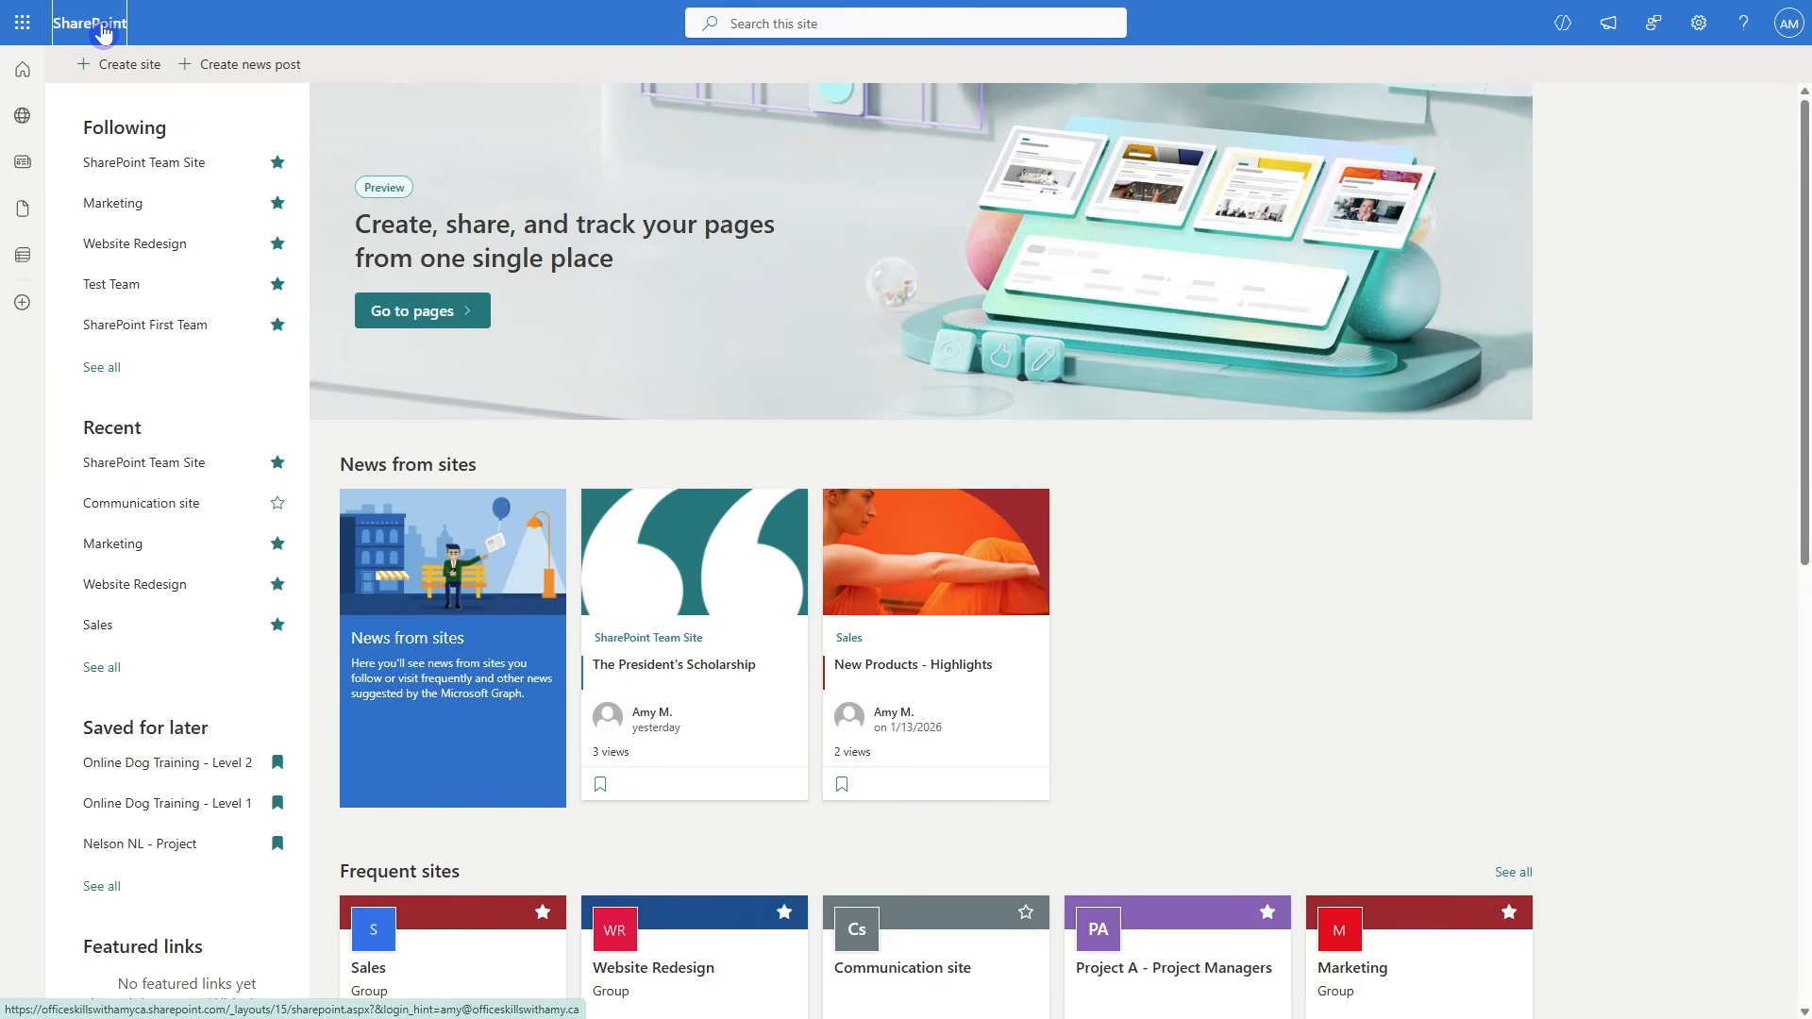
scroll(1557, 509, down, 3)
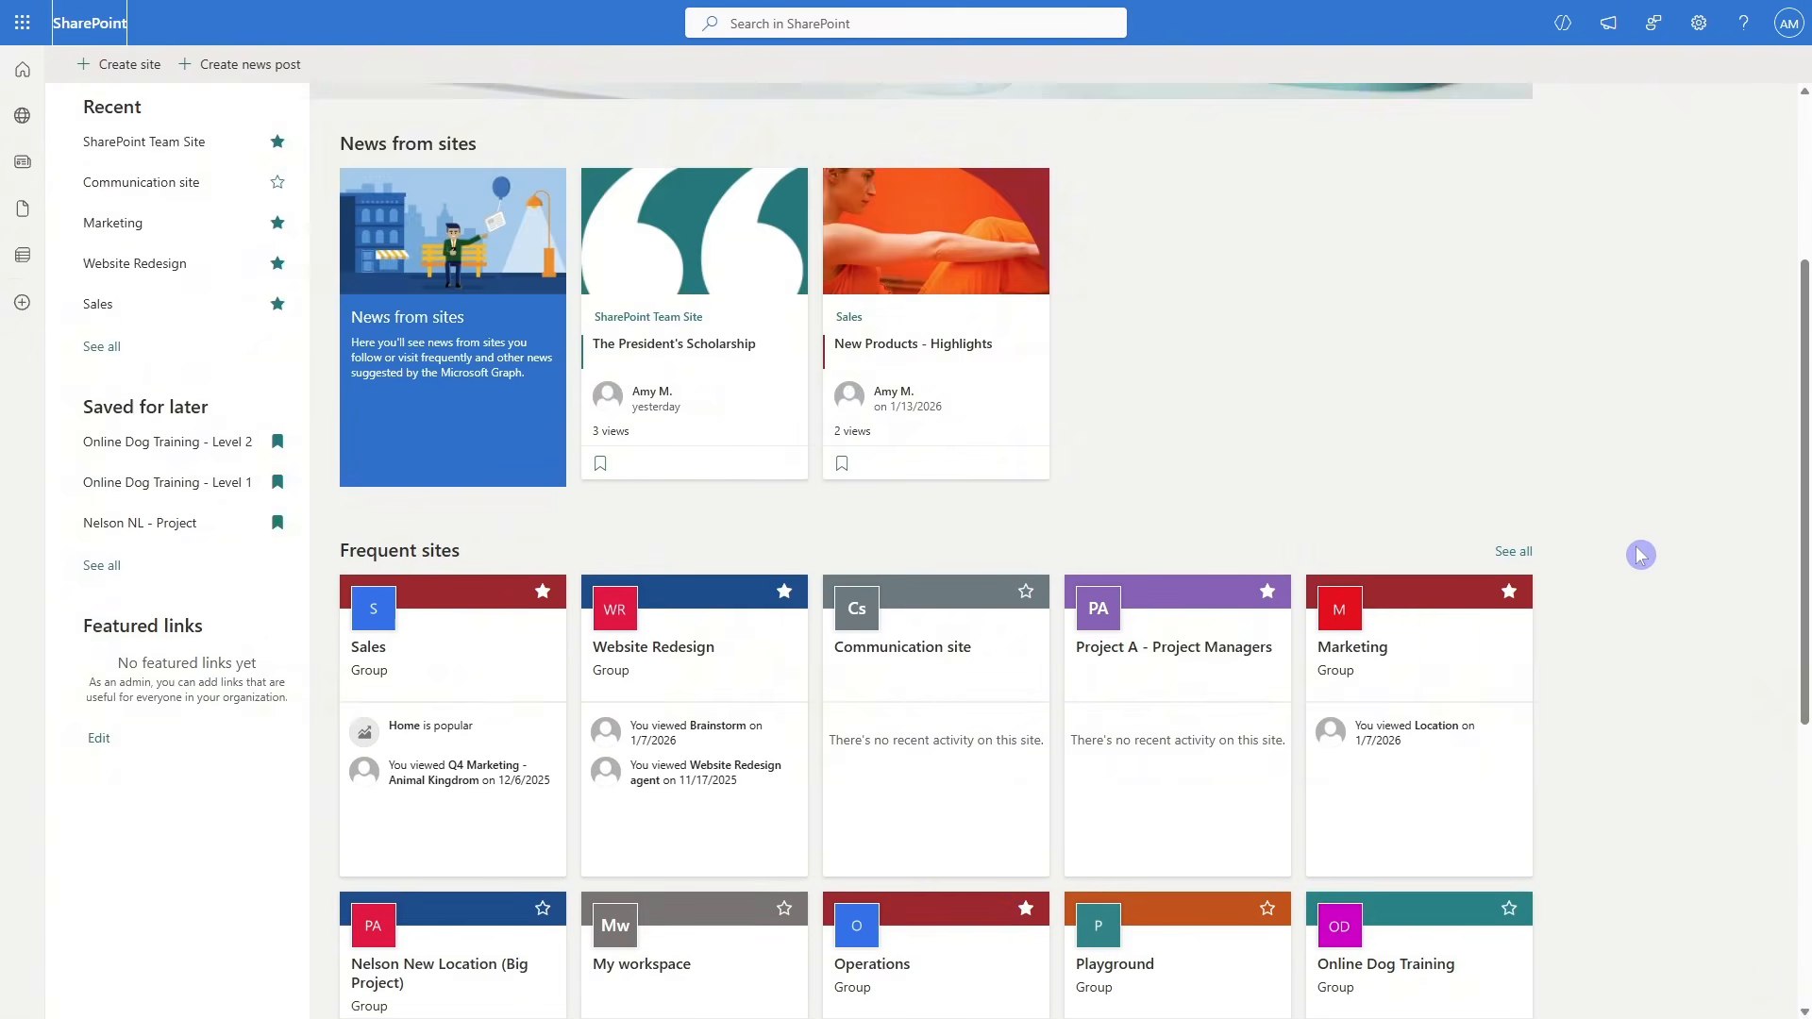
scroll(1640, 555, down, 2)
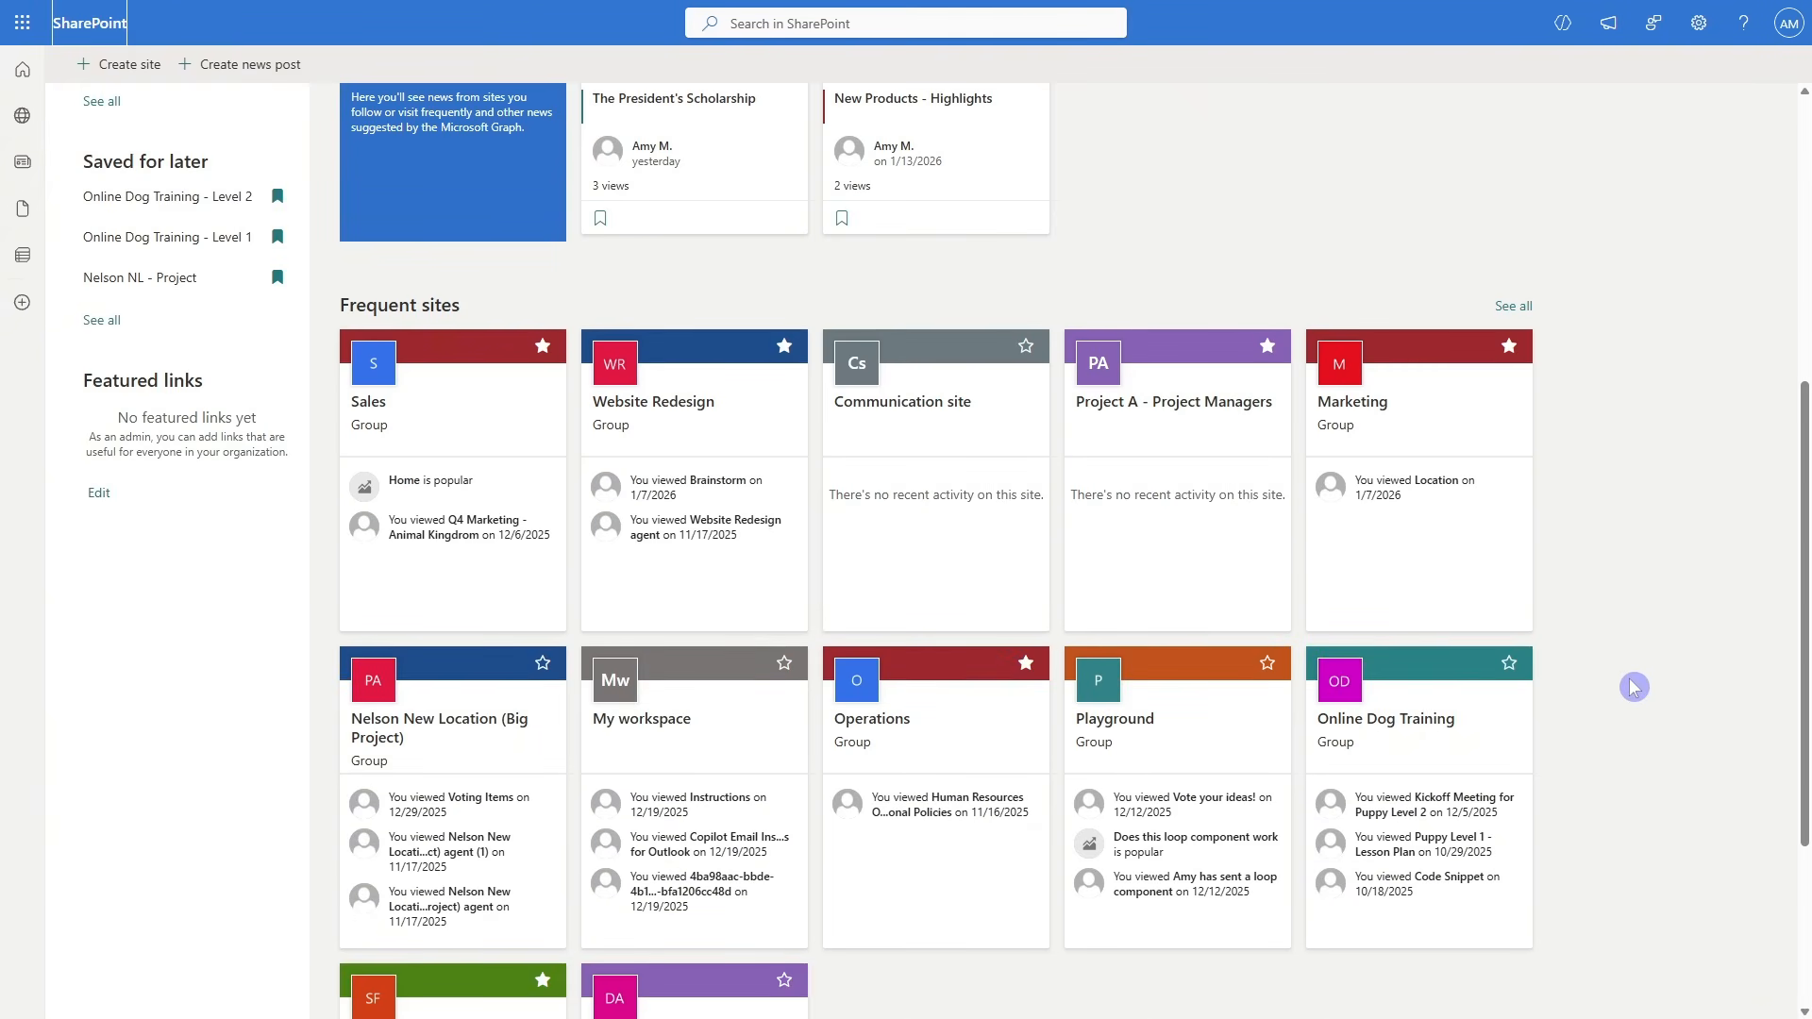
scroll(1634, 687, down, 2)
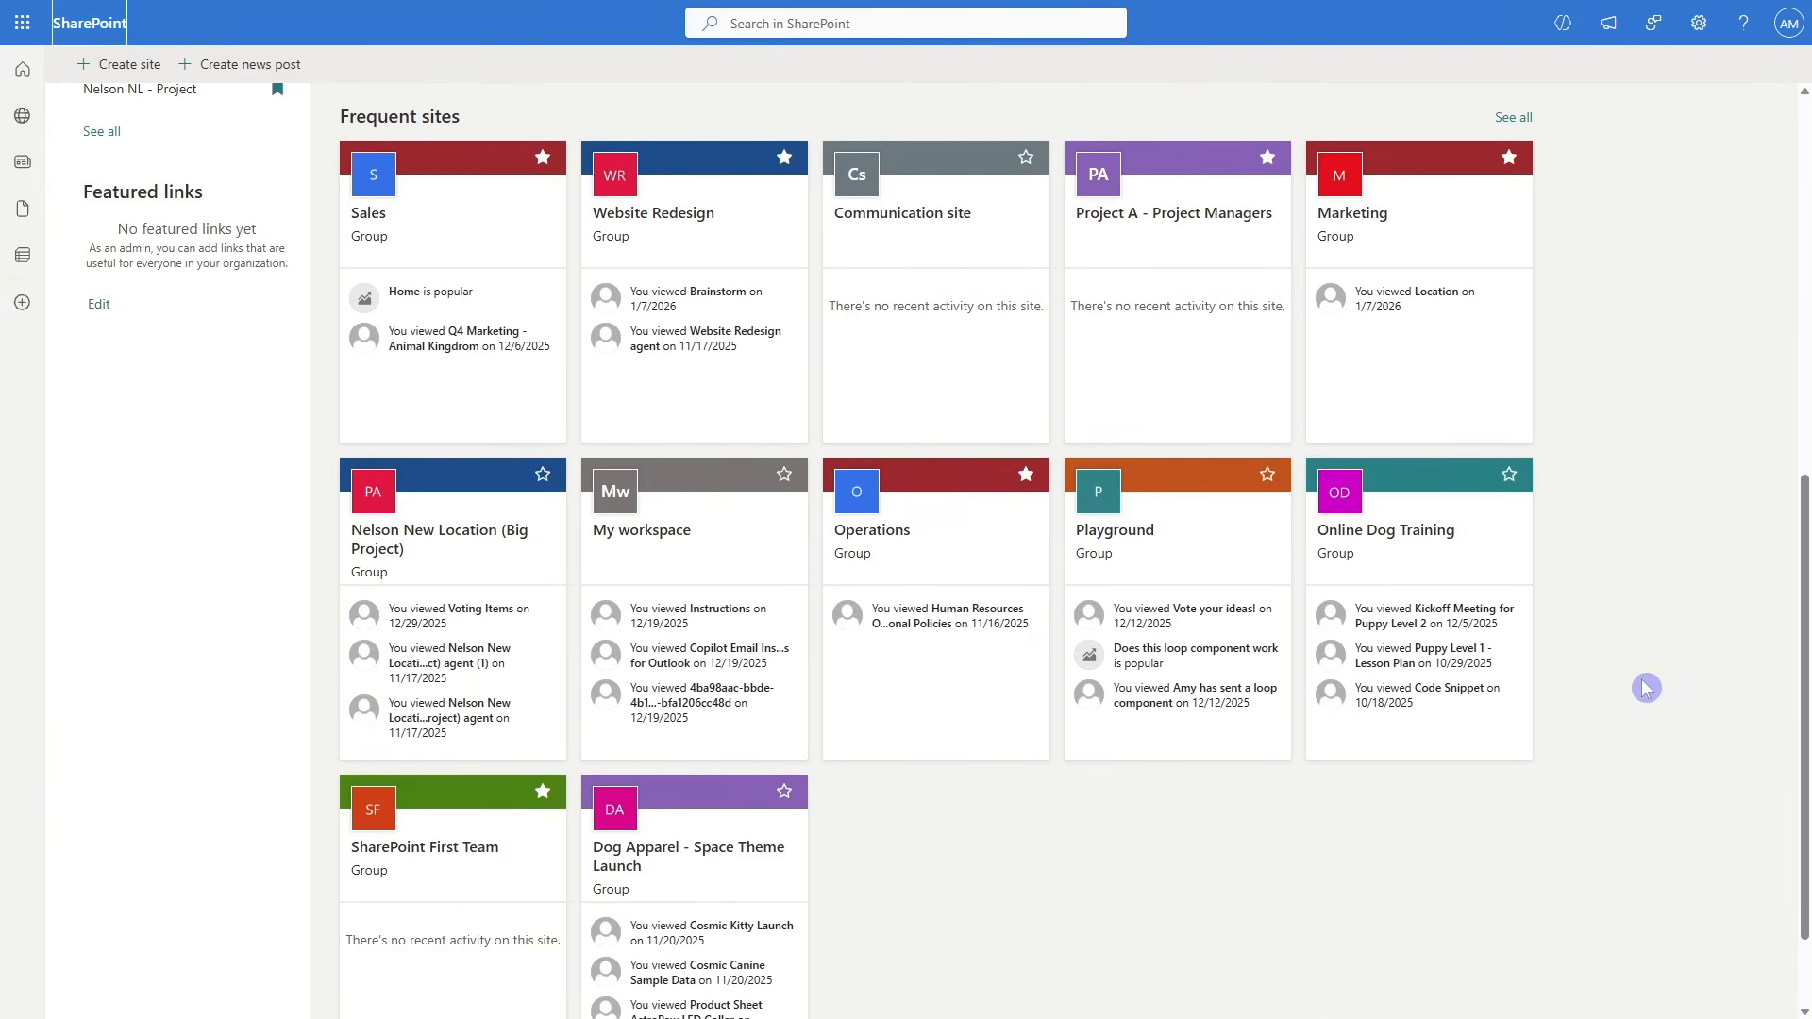
click(991, 557)
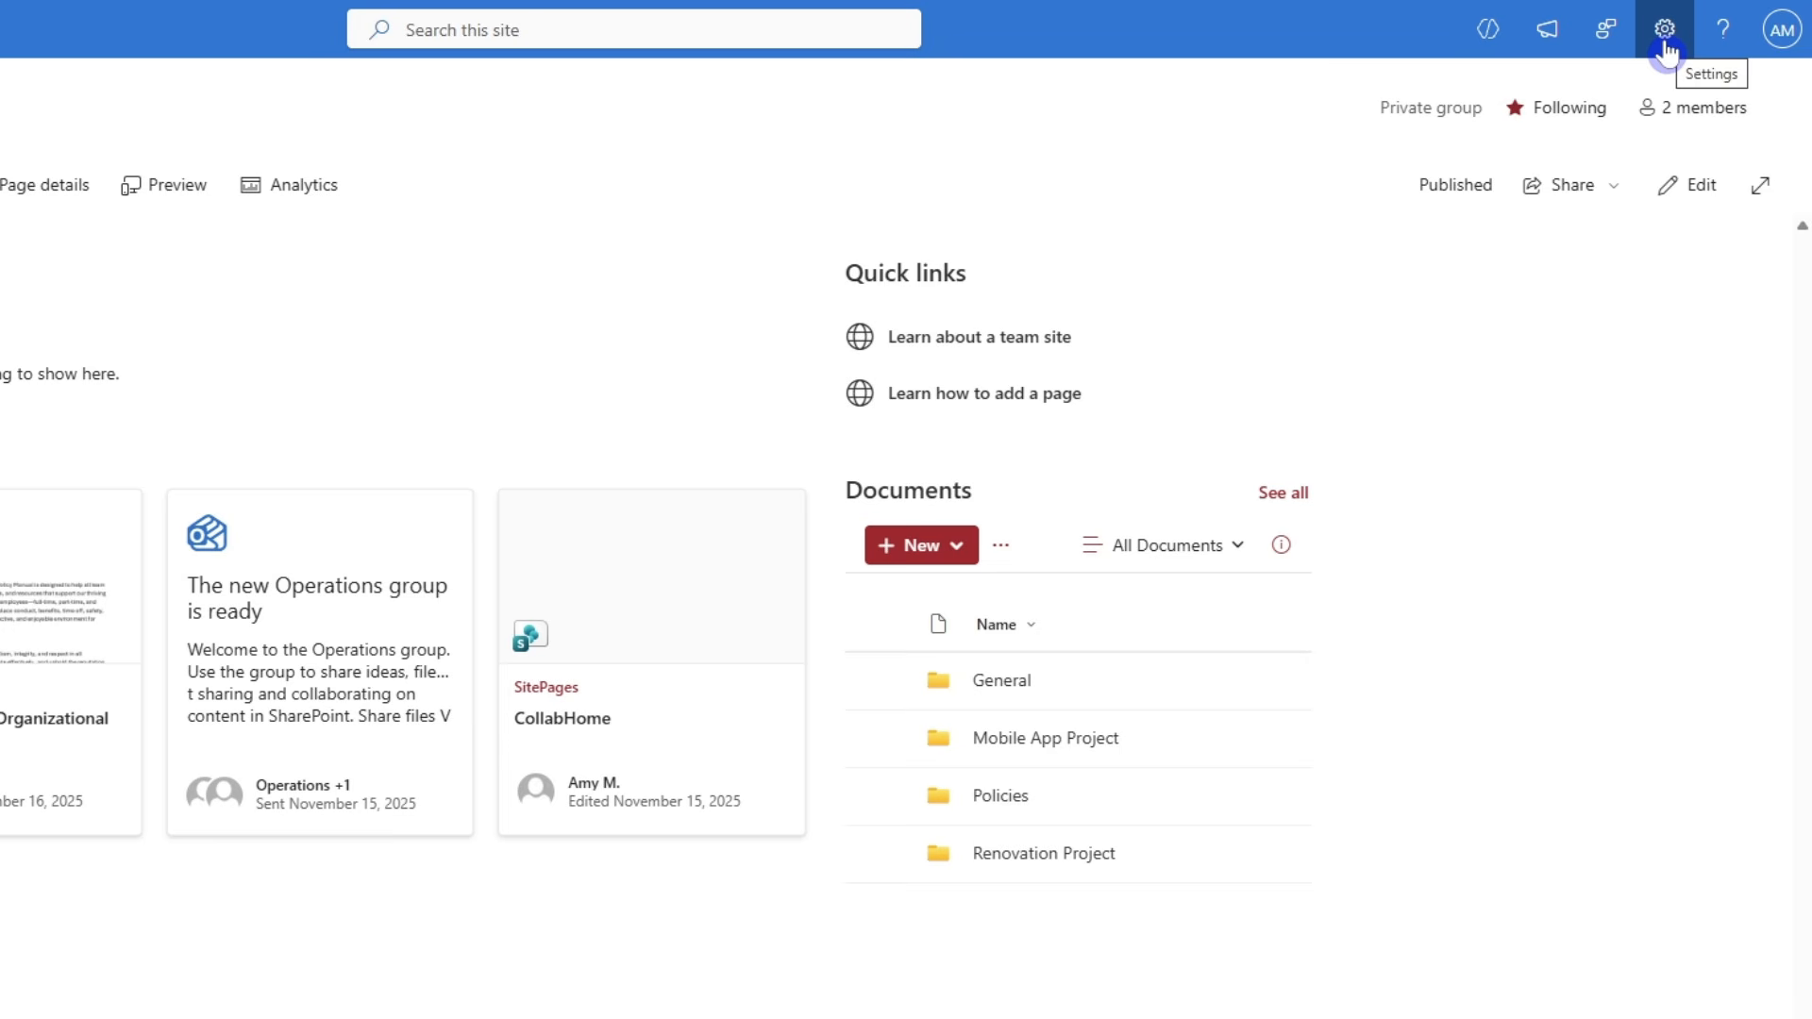
Set the Operations site's hub association to Amy's Animal Shop Hub Site in its site information and save
click(1667, 49)
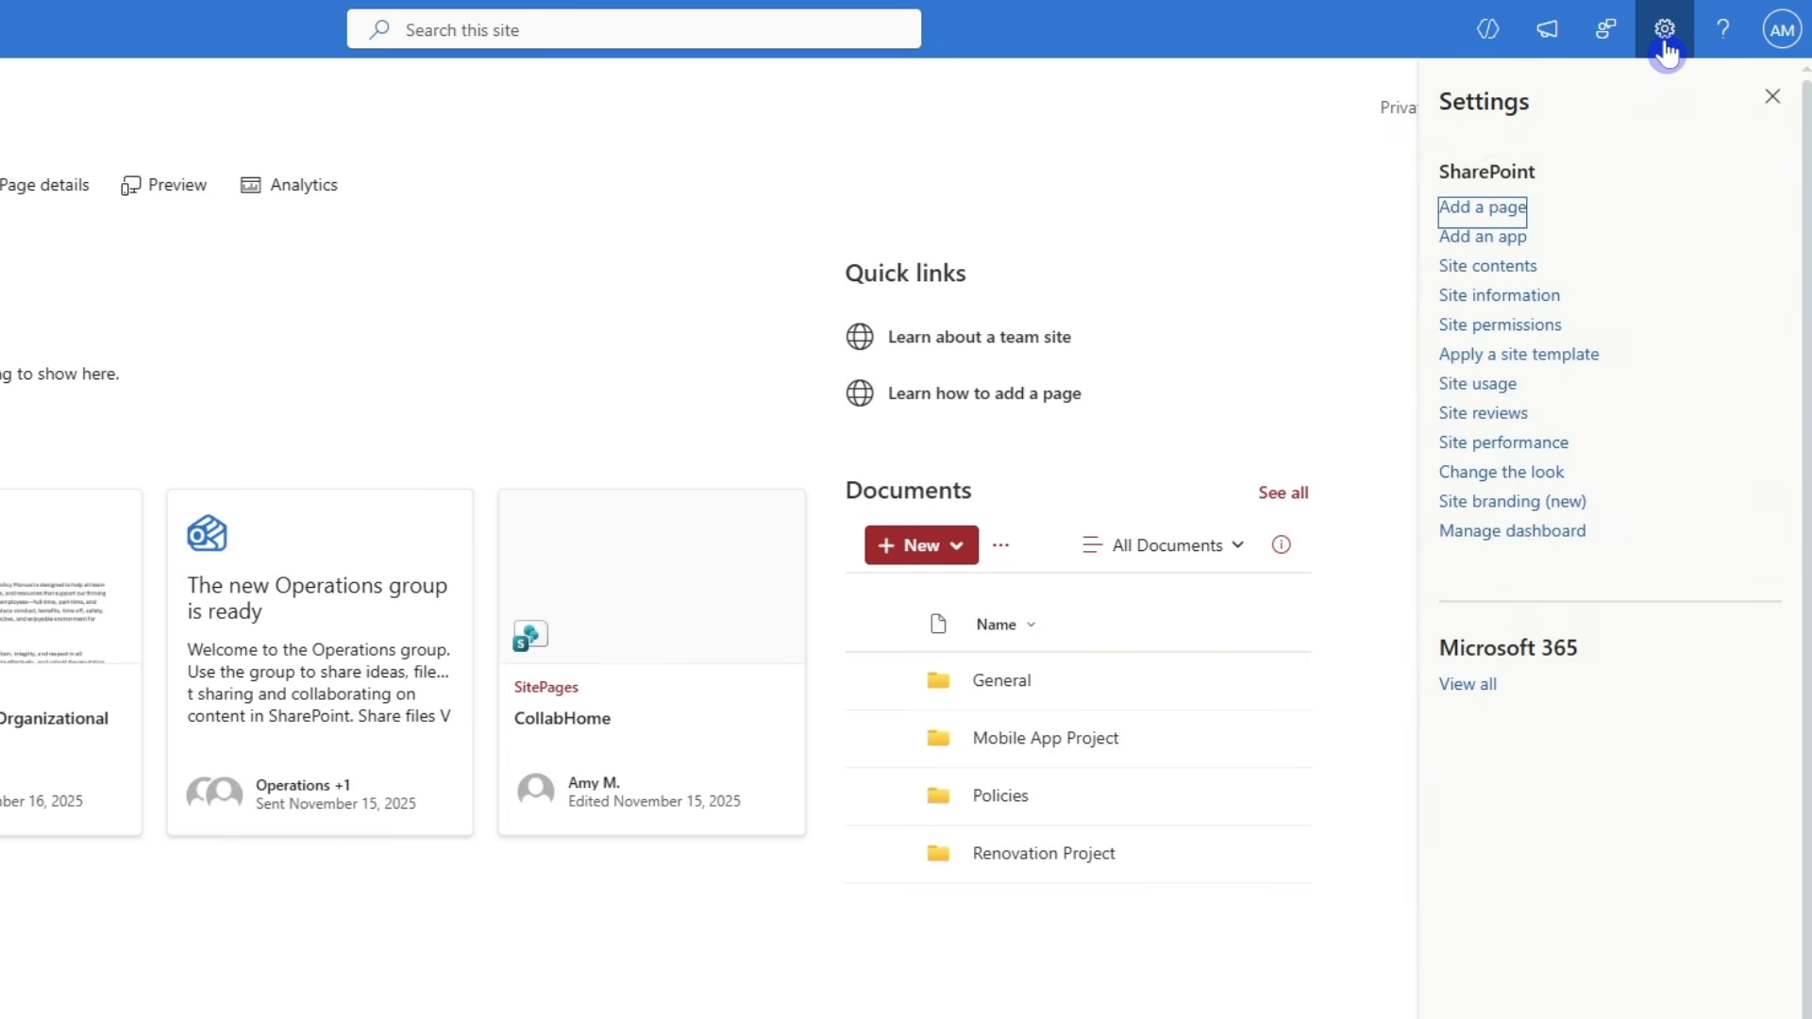
click(1480, 300)
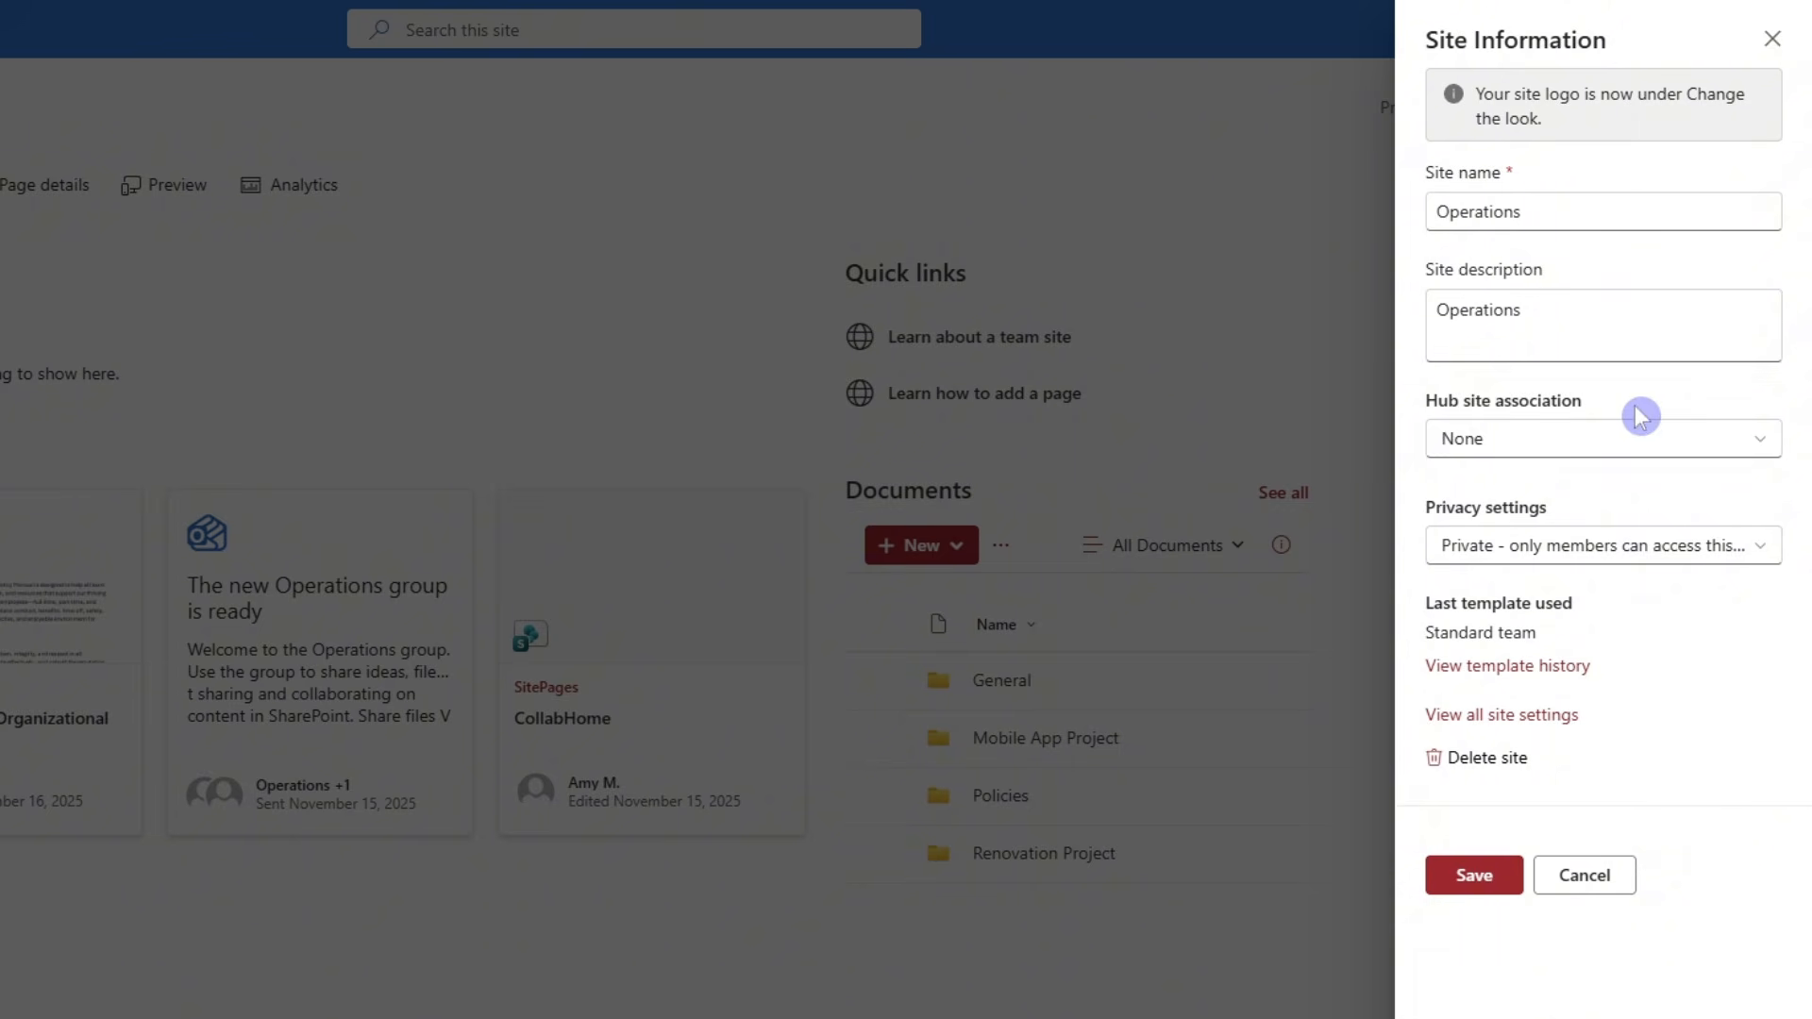
click(1761, 444)
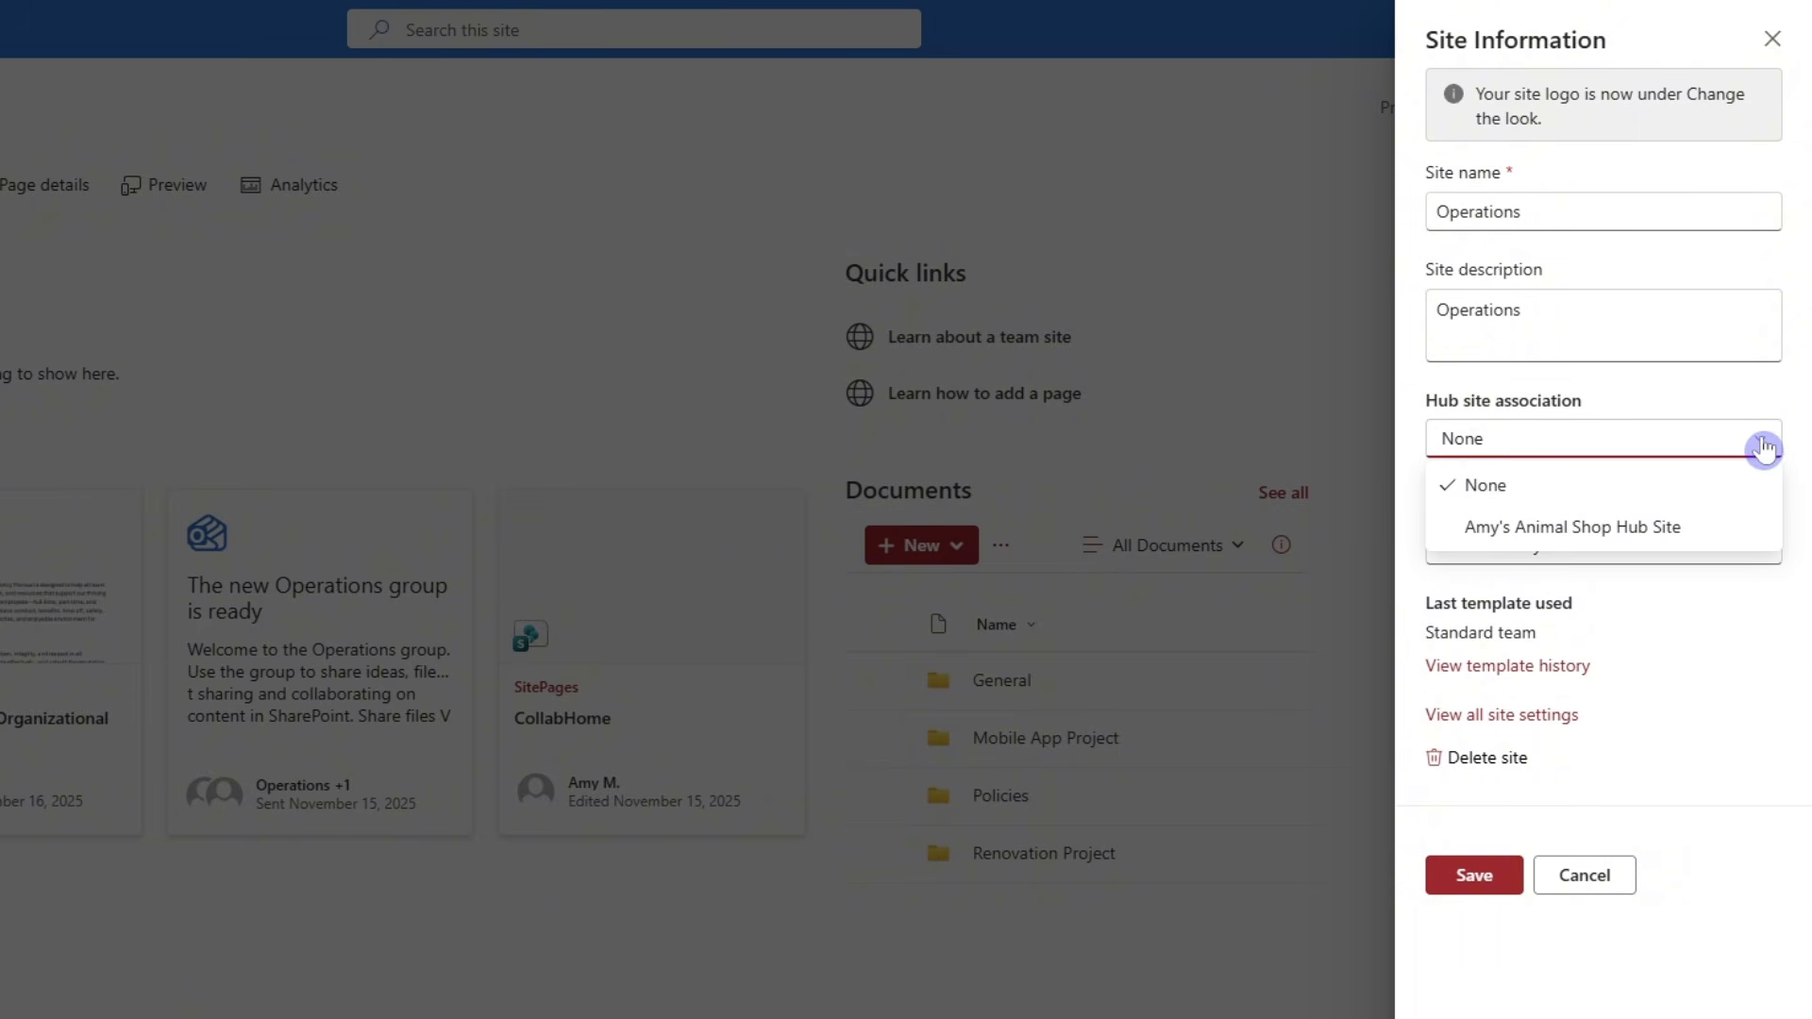
click(1713, 541)
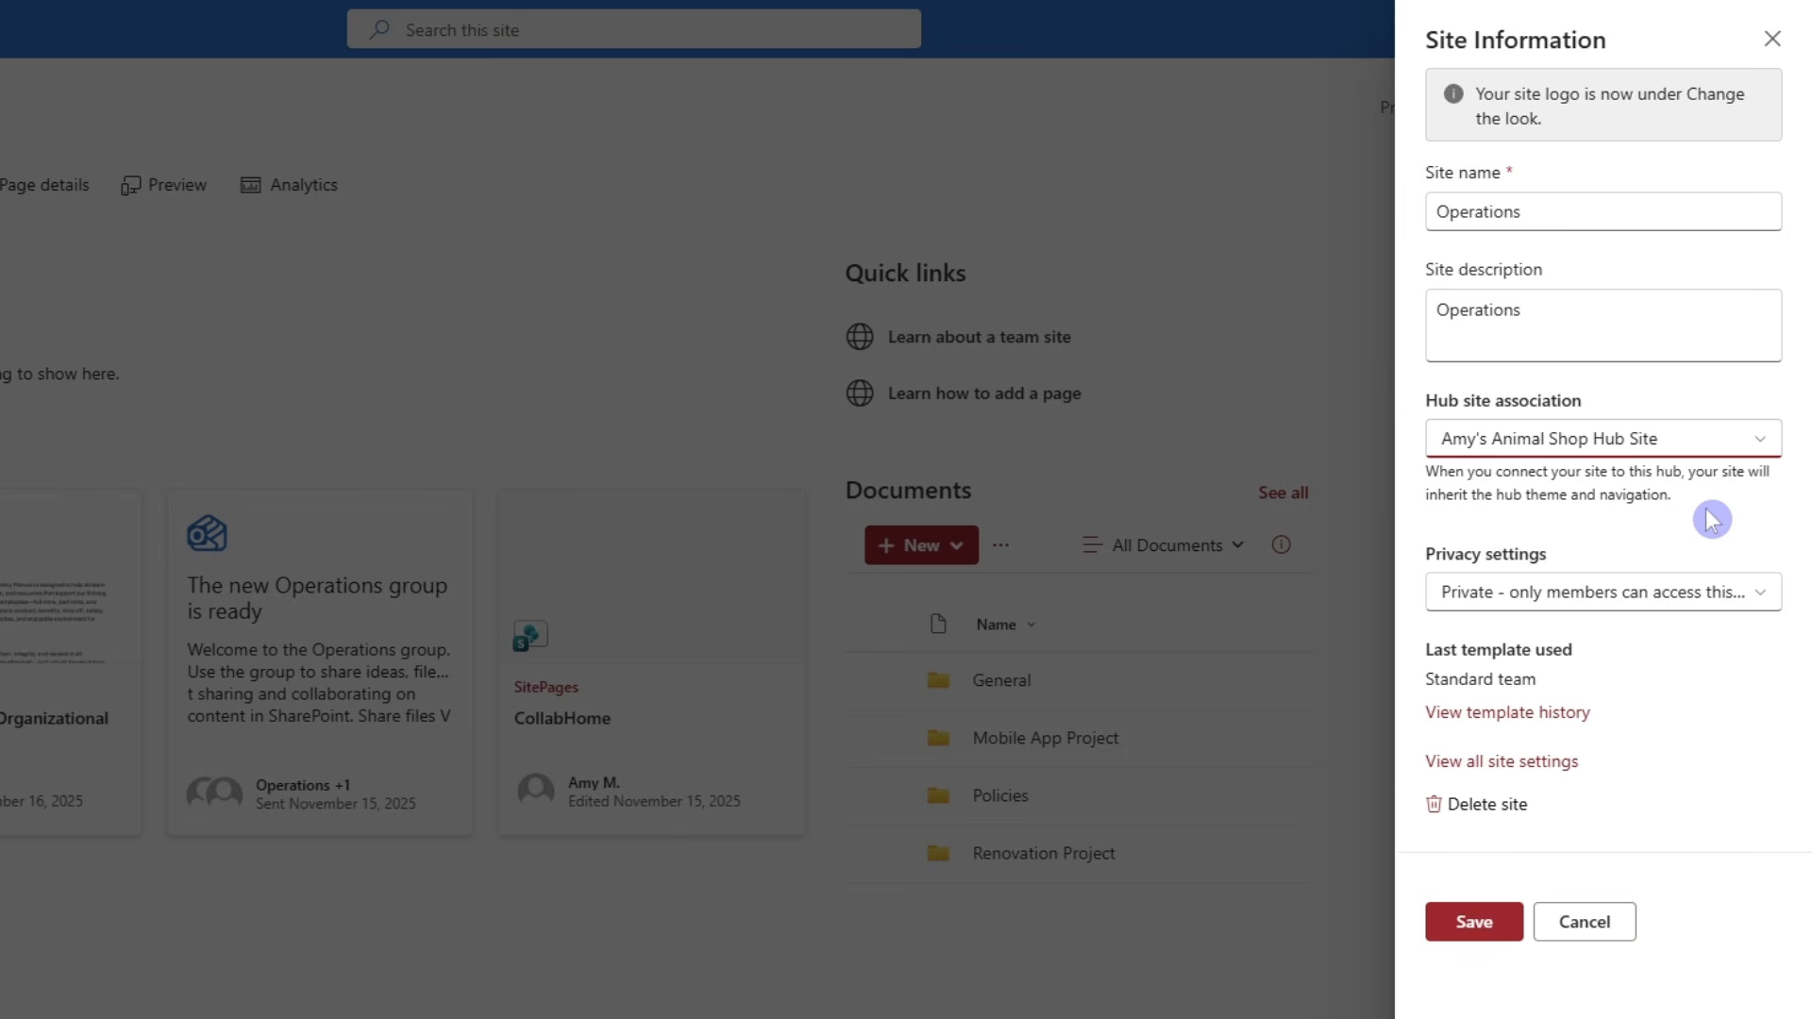
click(1480, 927)
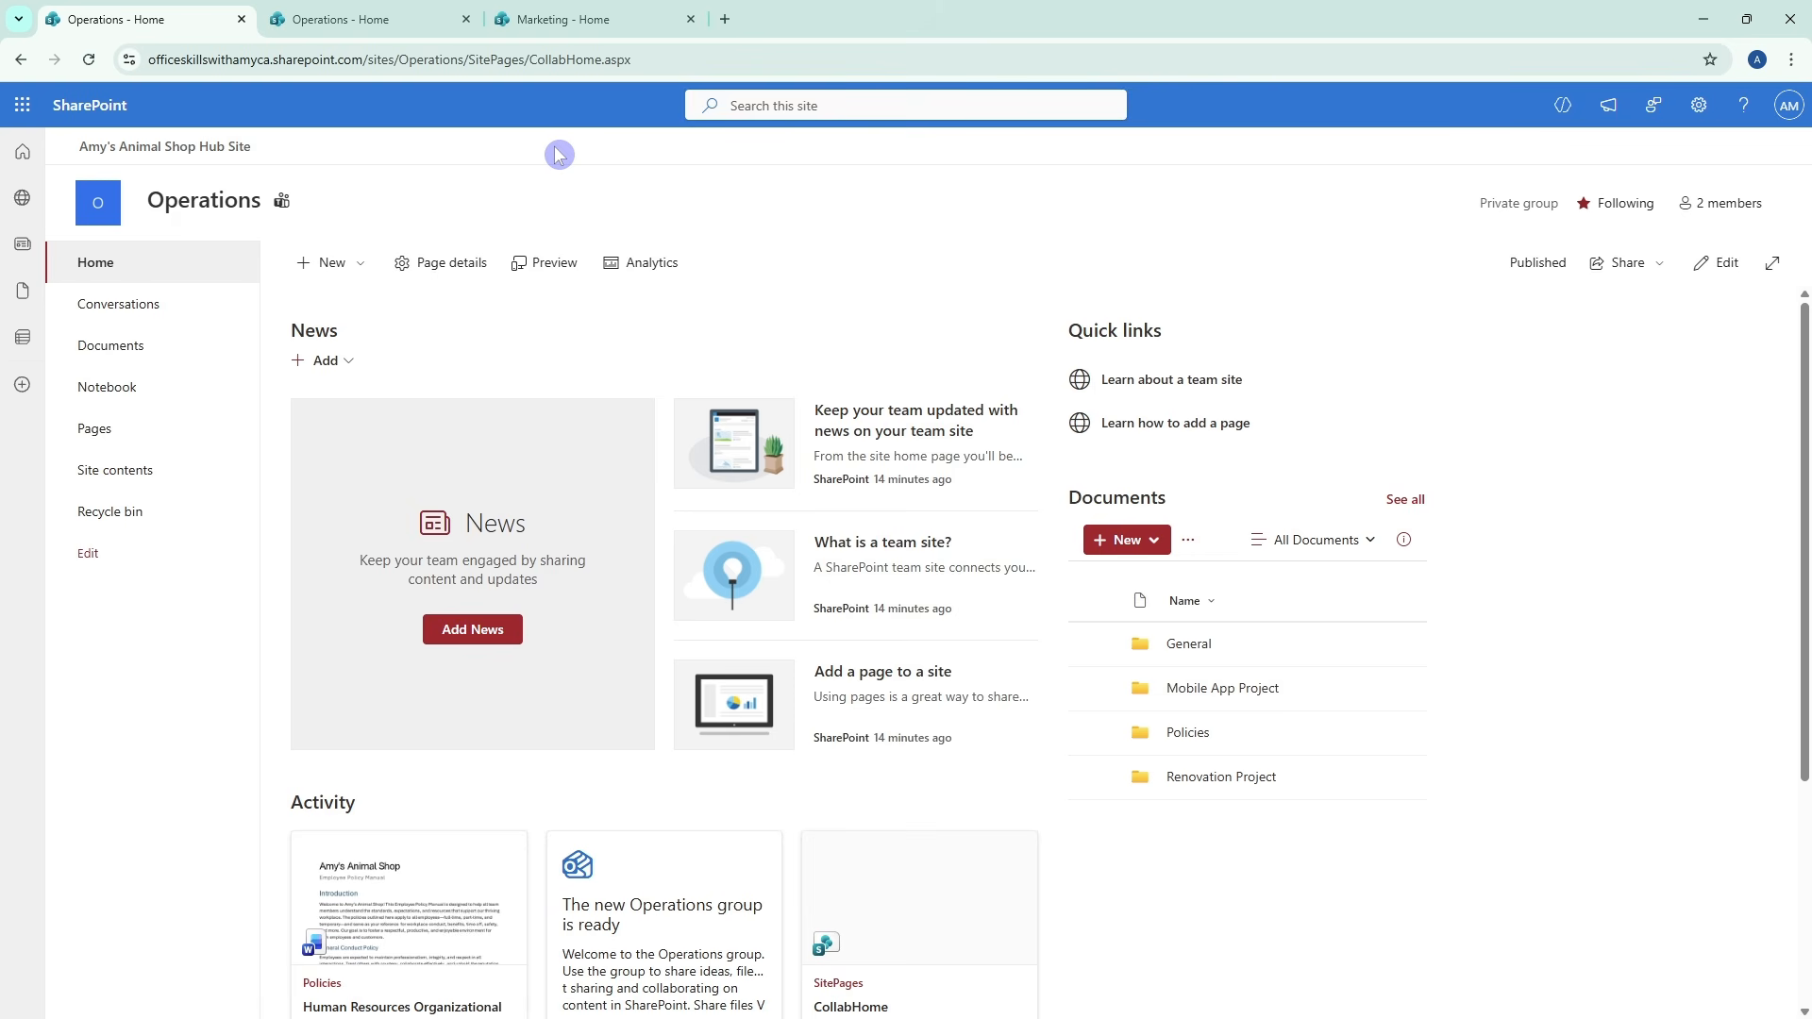
Open Amy's Animal Shop Hub Site from the followed sites and start adding a link to its hub navigation
click(94, 109)
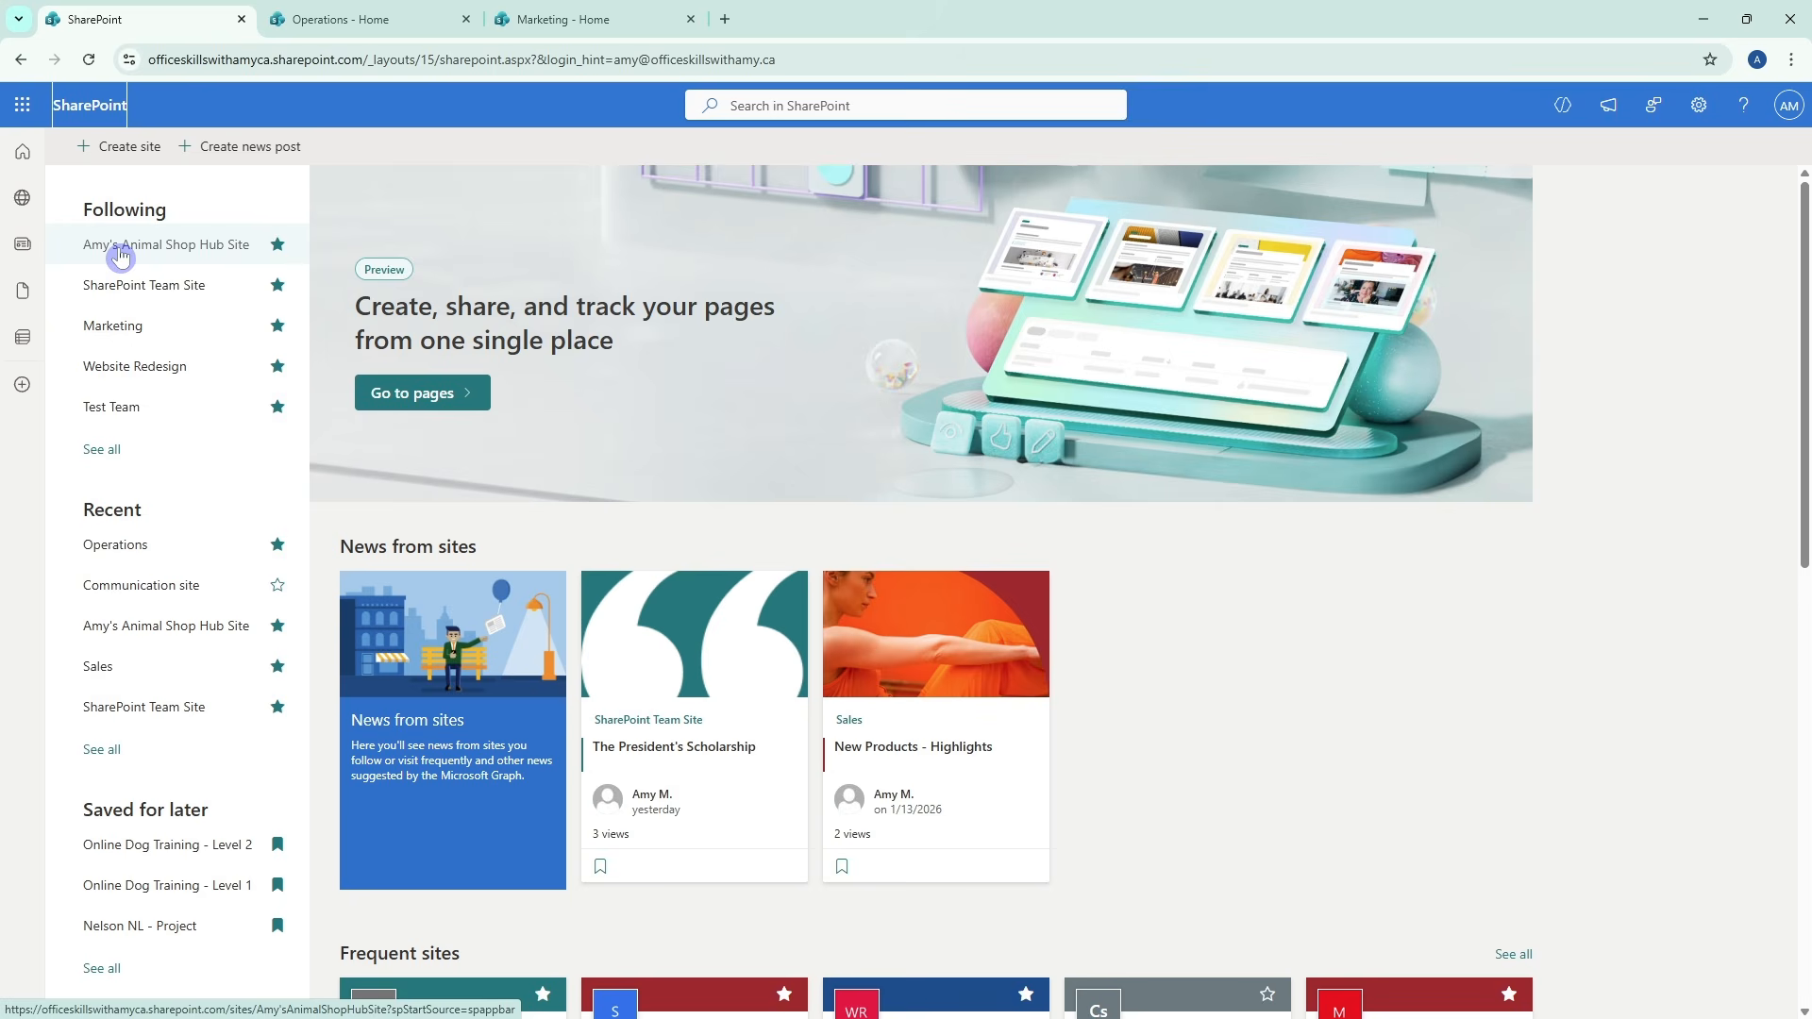
click(121, 253)
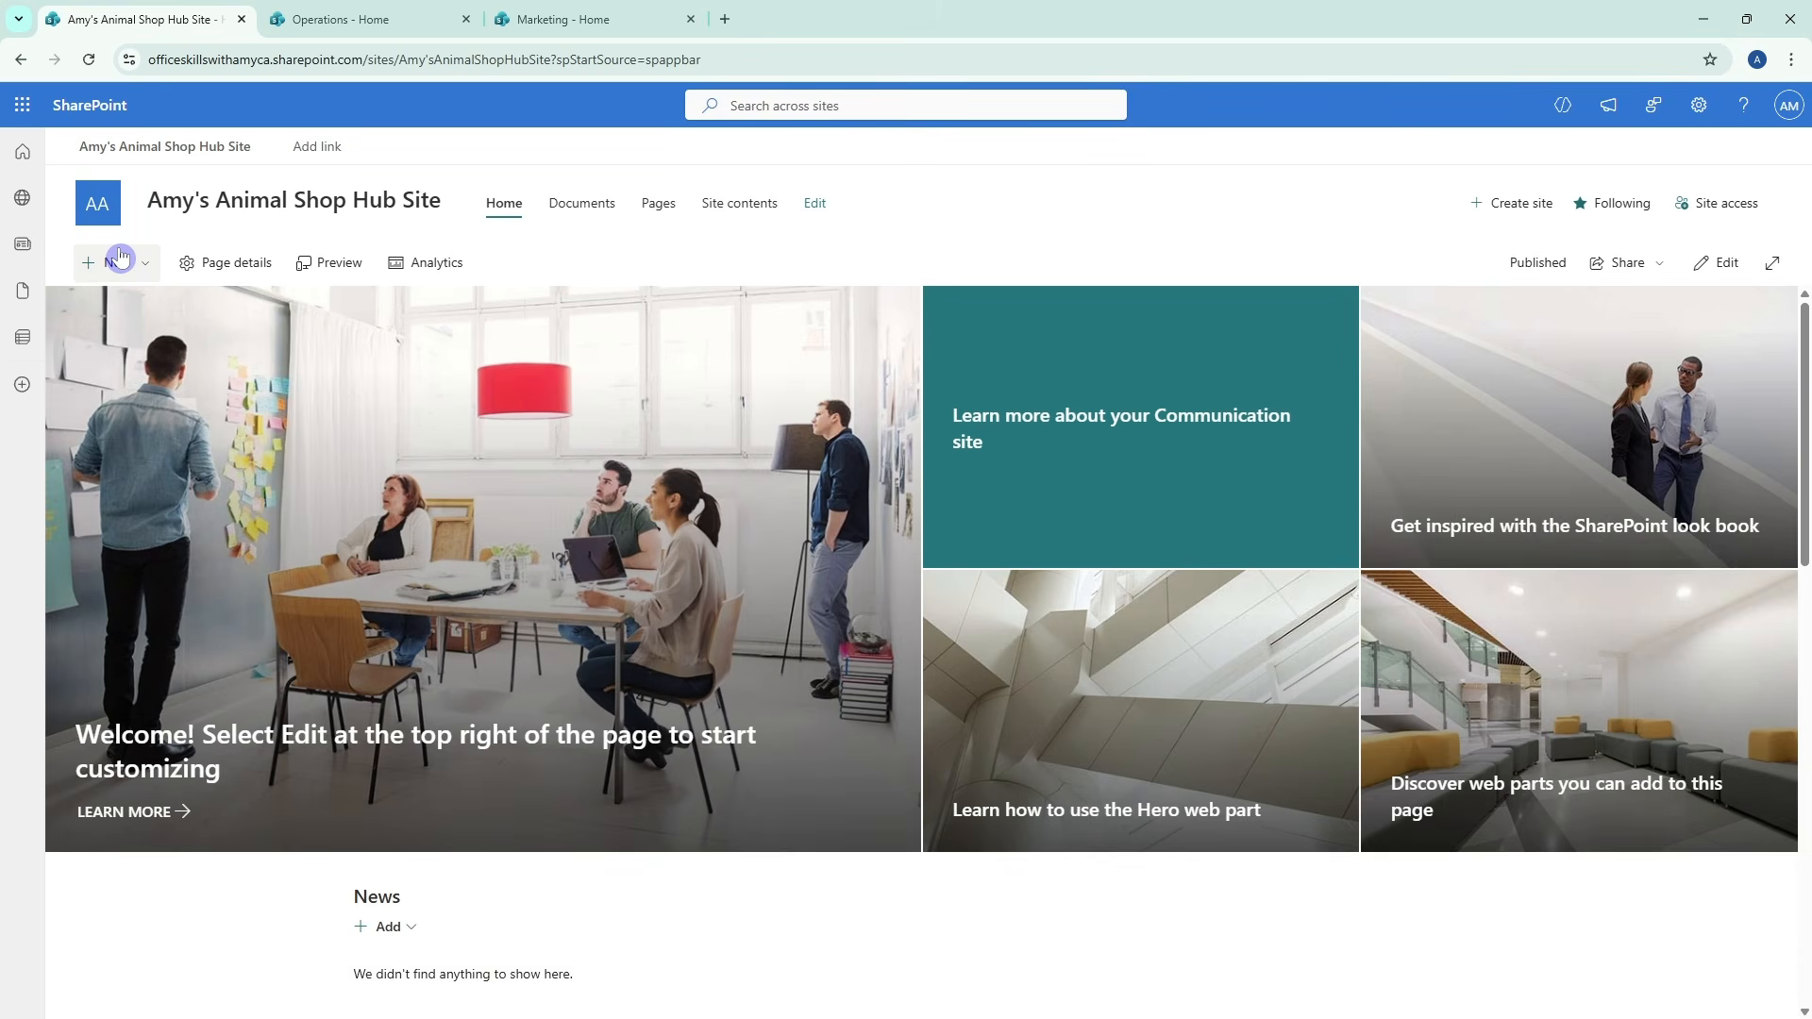
click(329, 154)
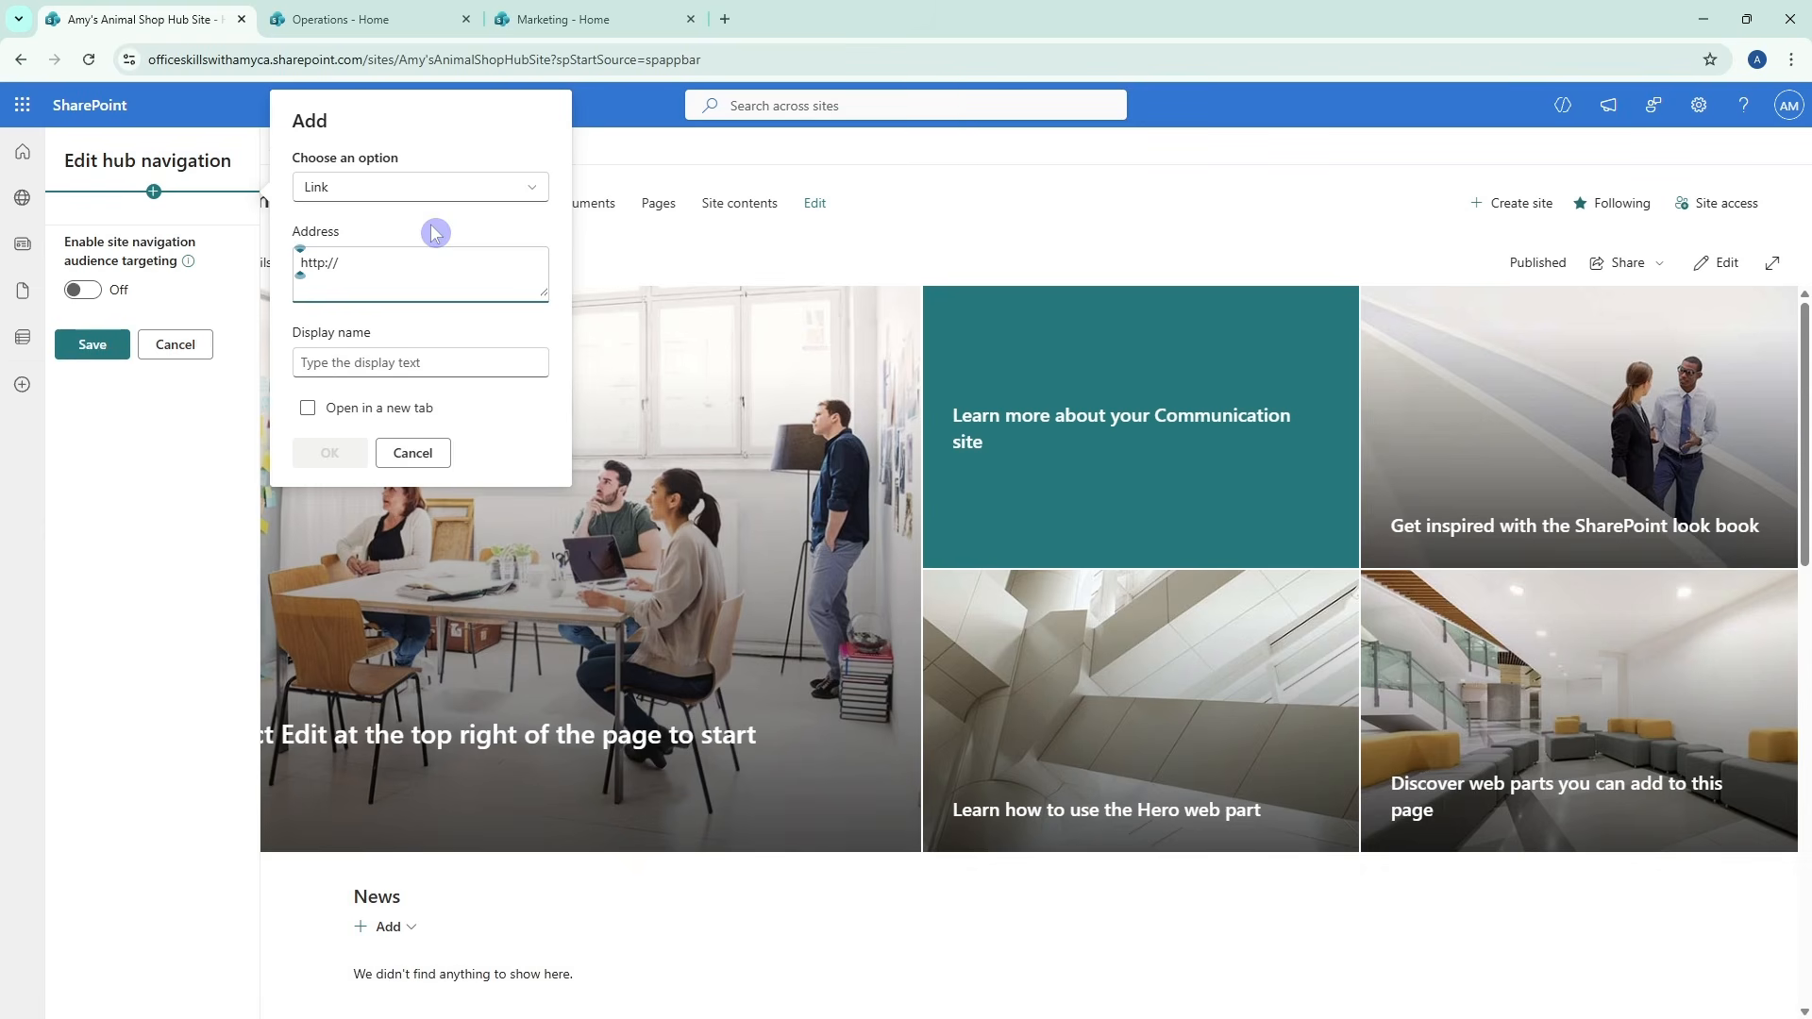
Copy the Operations site's home page URL and use it as the new hub navigation link's address
click(410, 17)
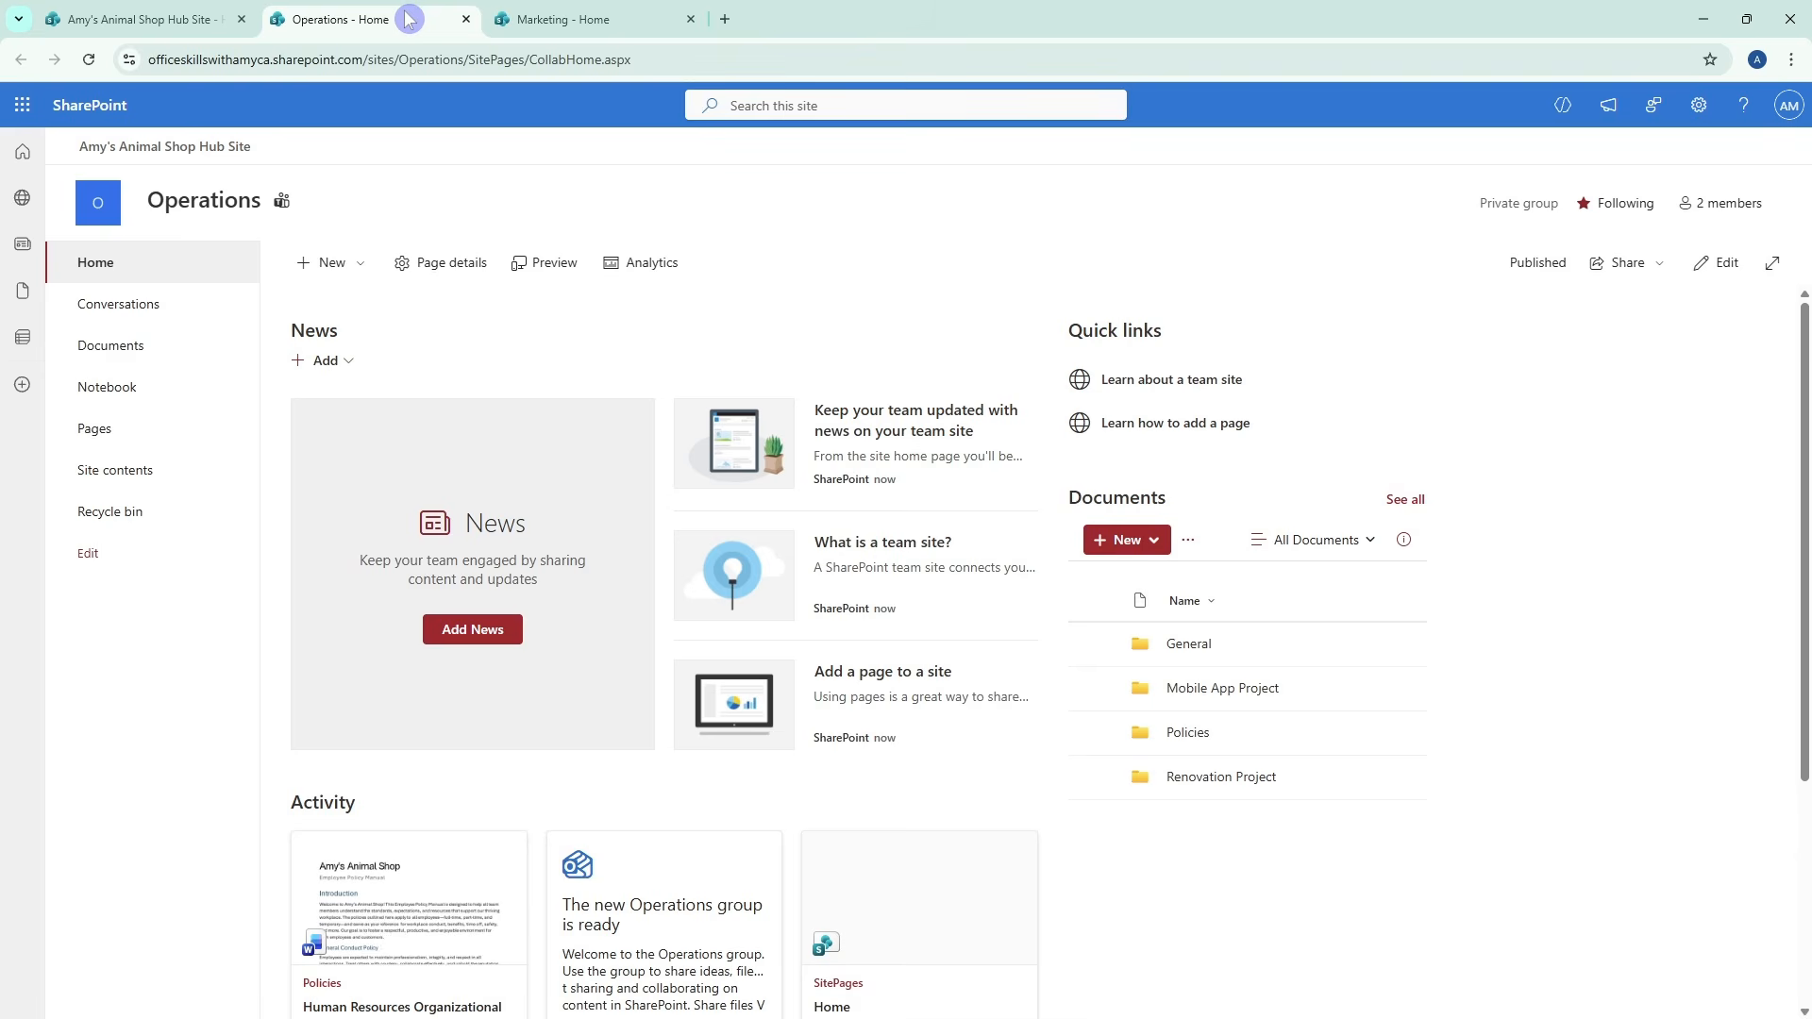
click(401, 62)
key(ctrl+c)
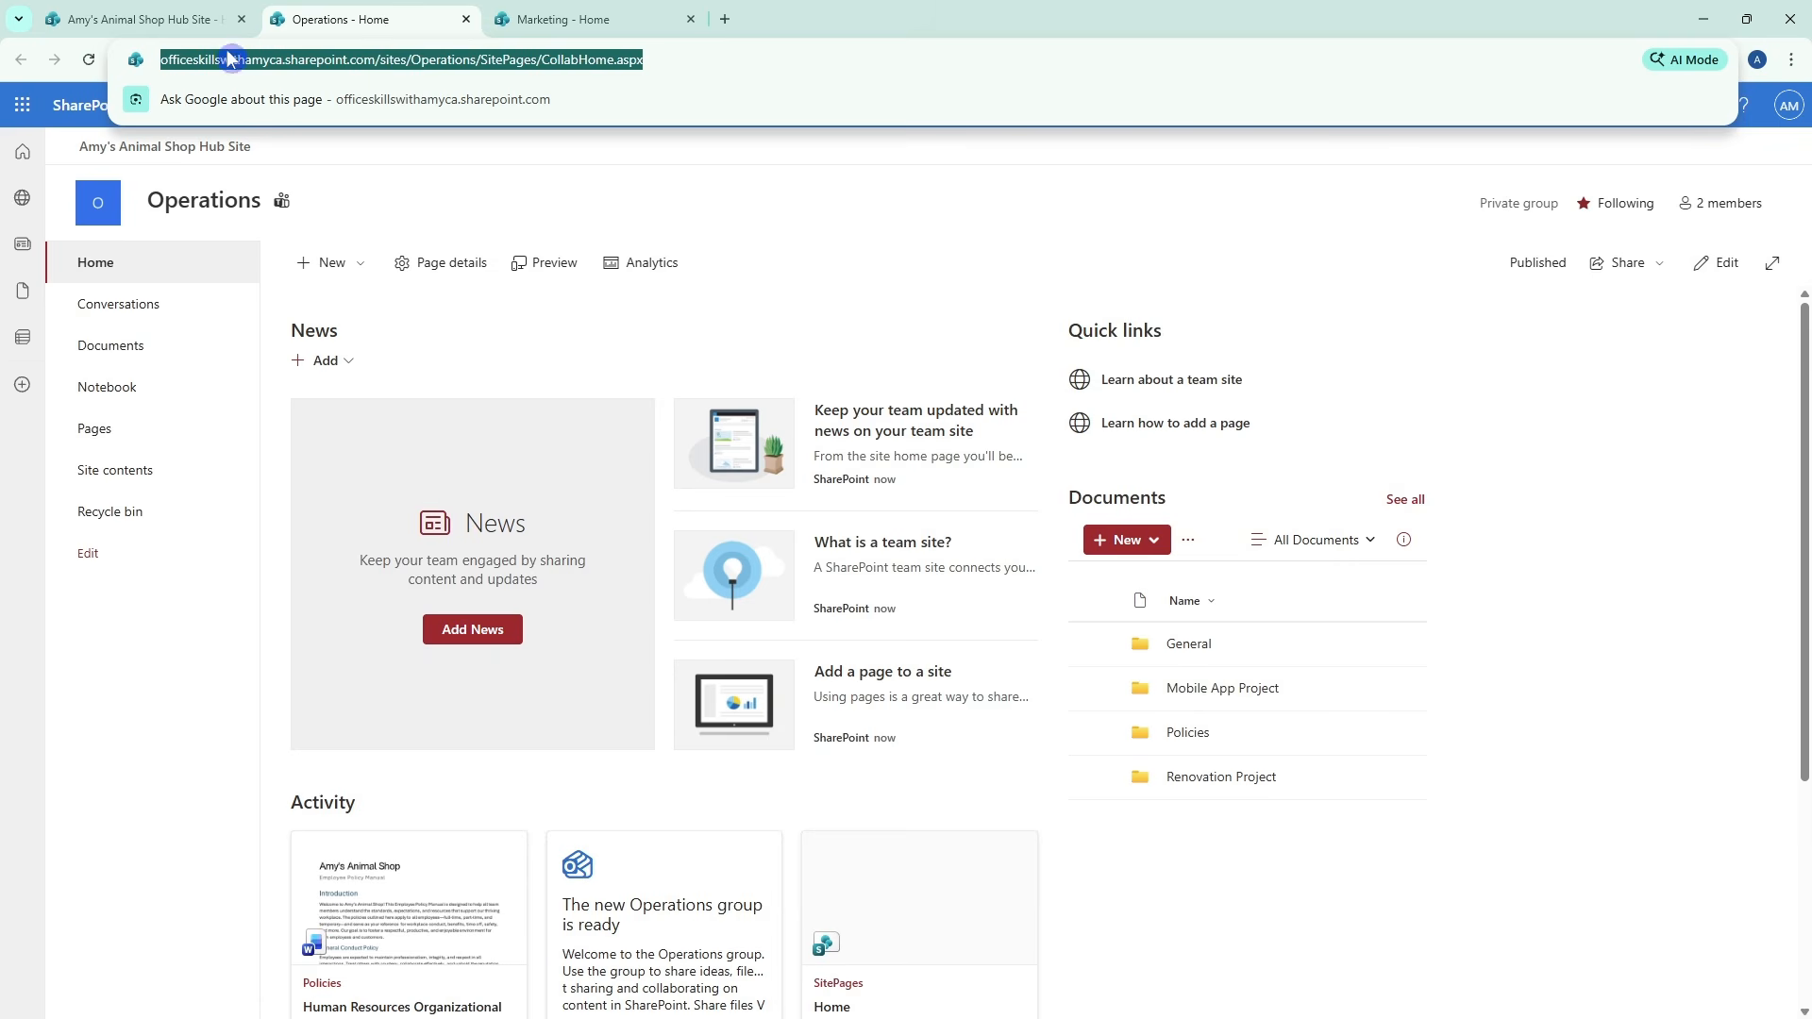
click(198, 11)
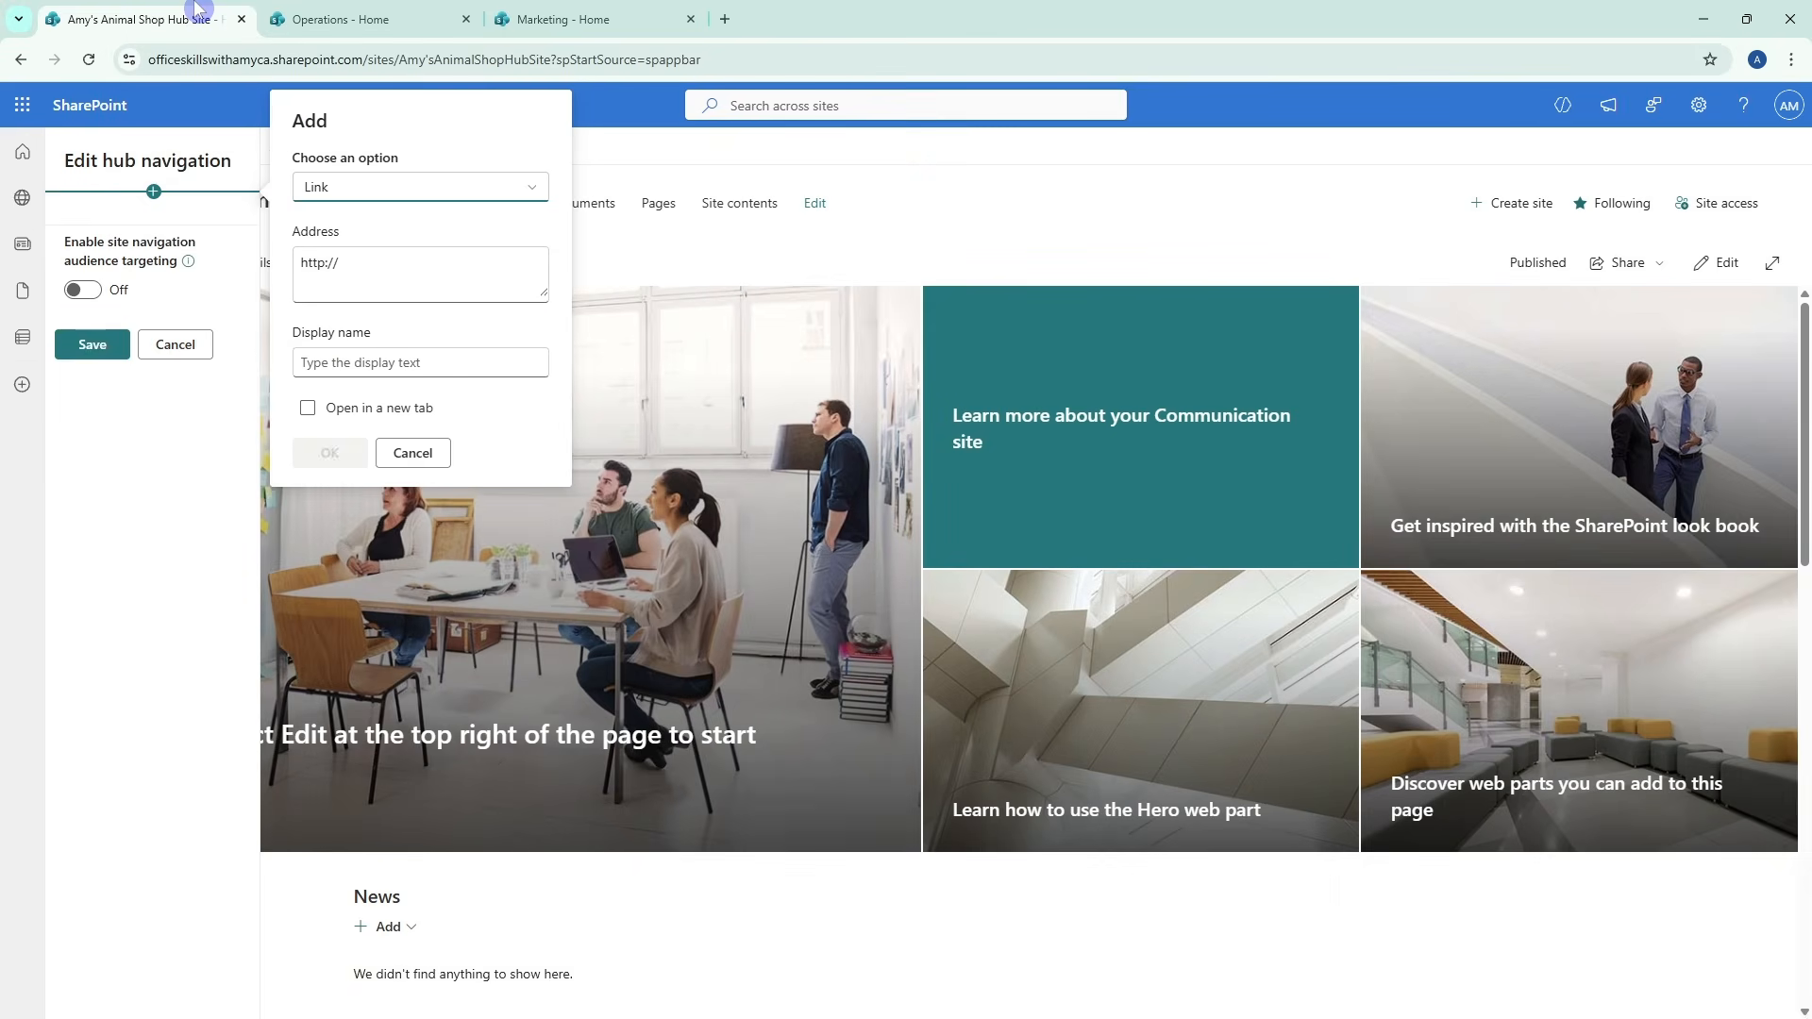
click(423, 268)
key(ctrl+a)
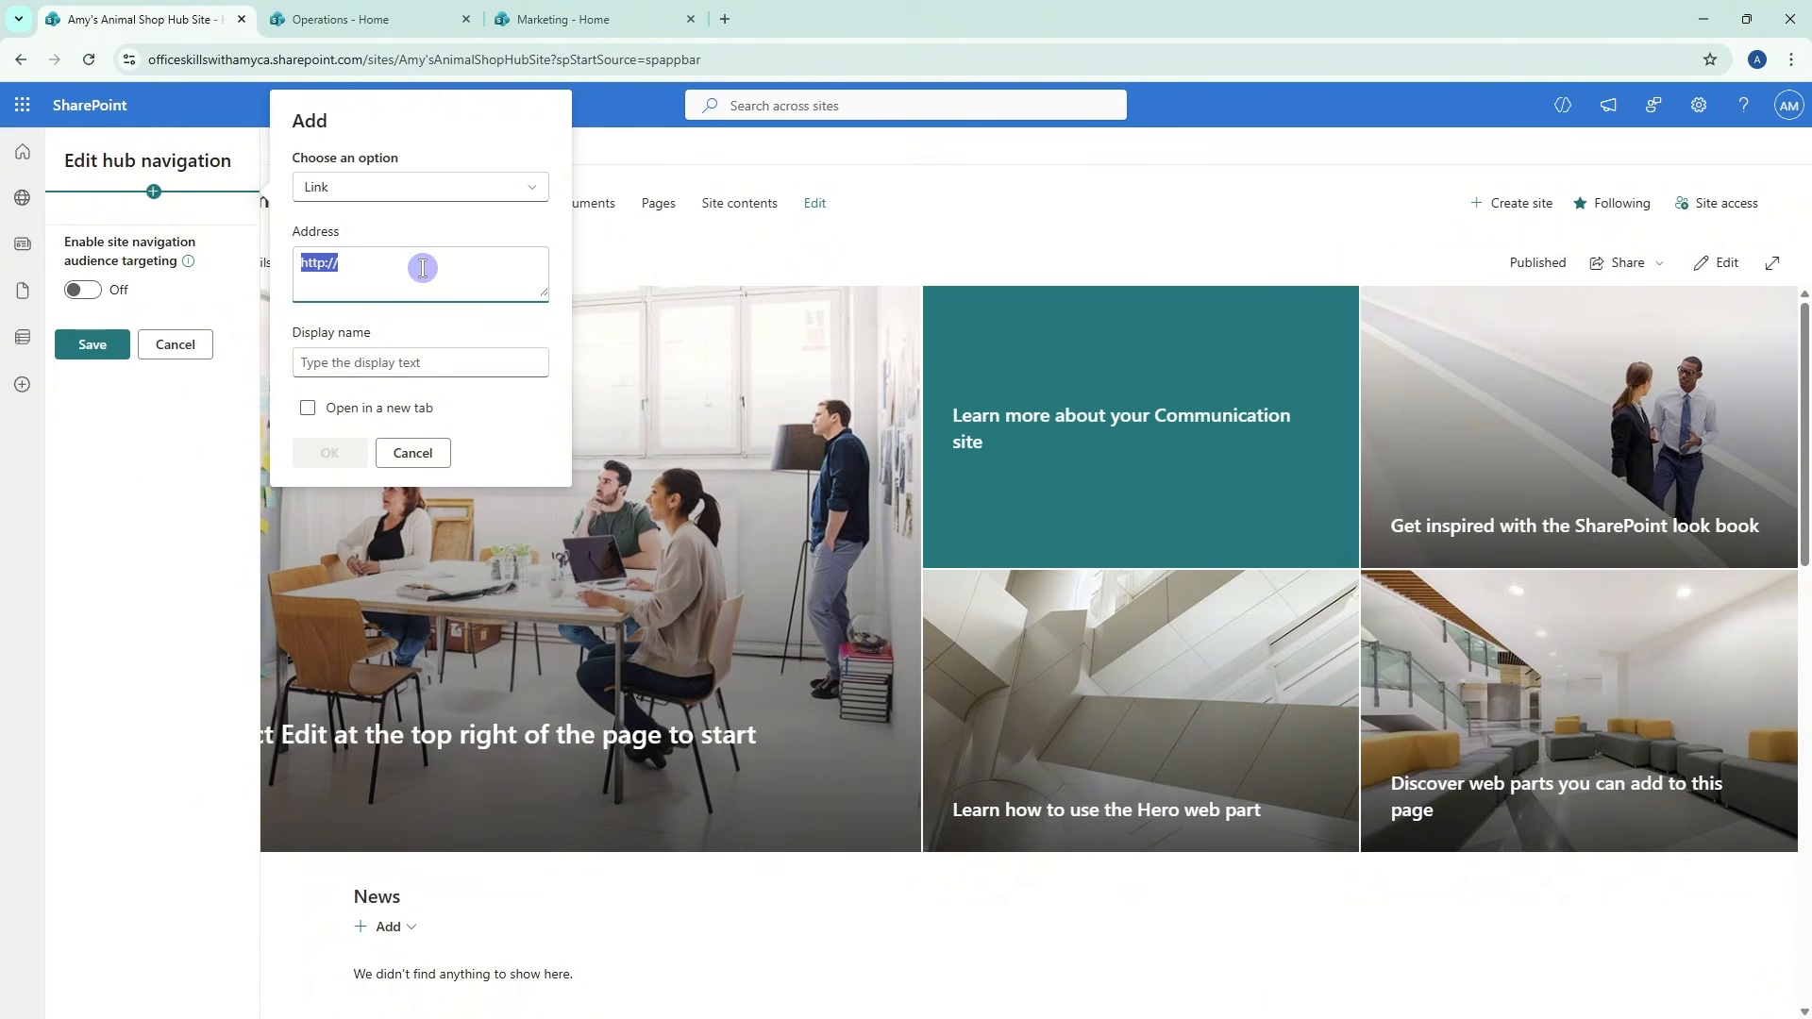
key(ctrl+v)
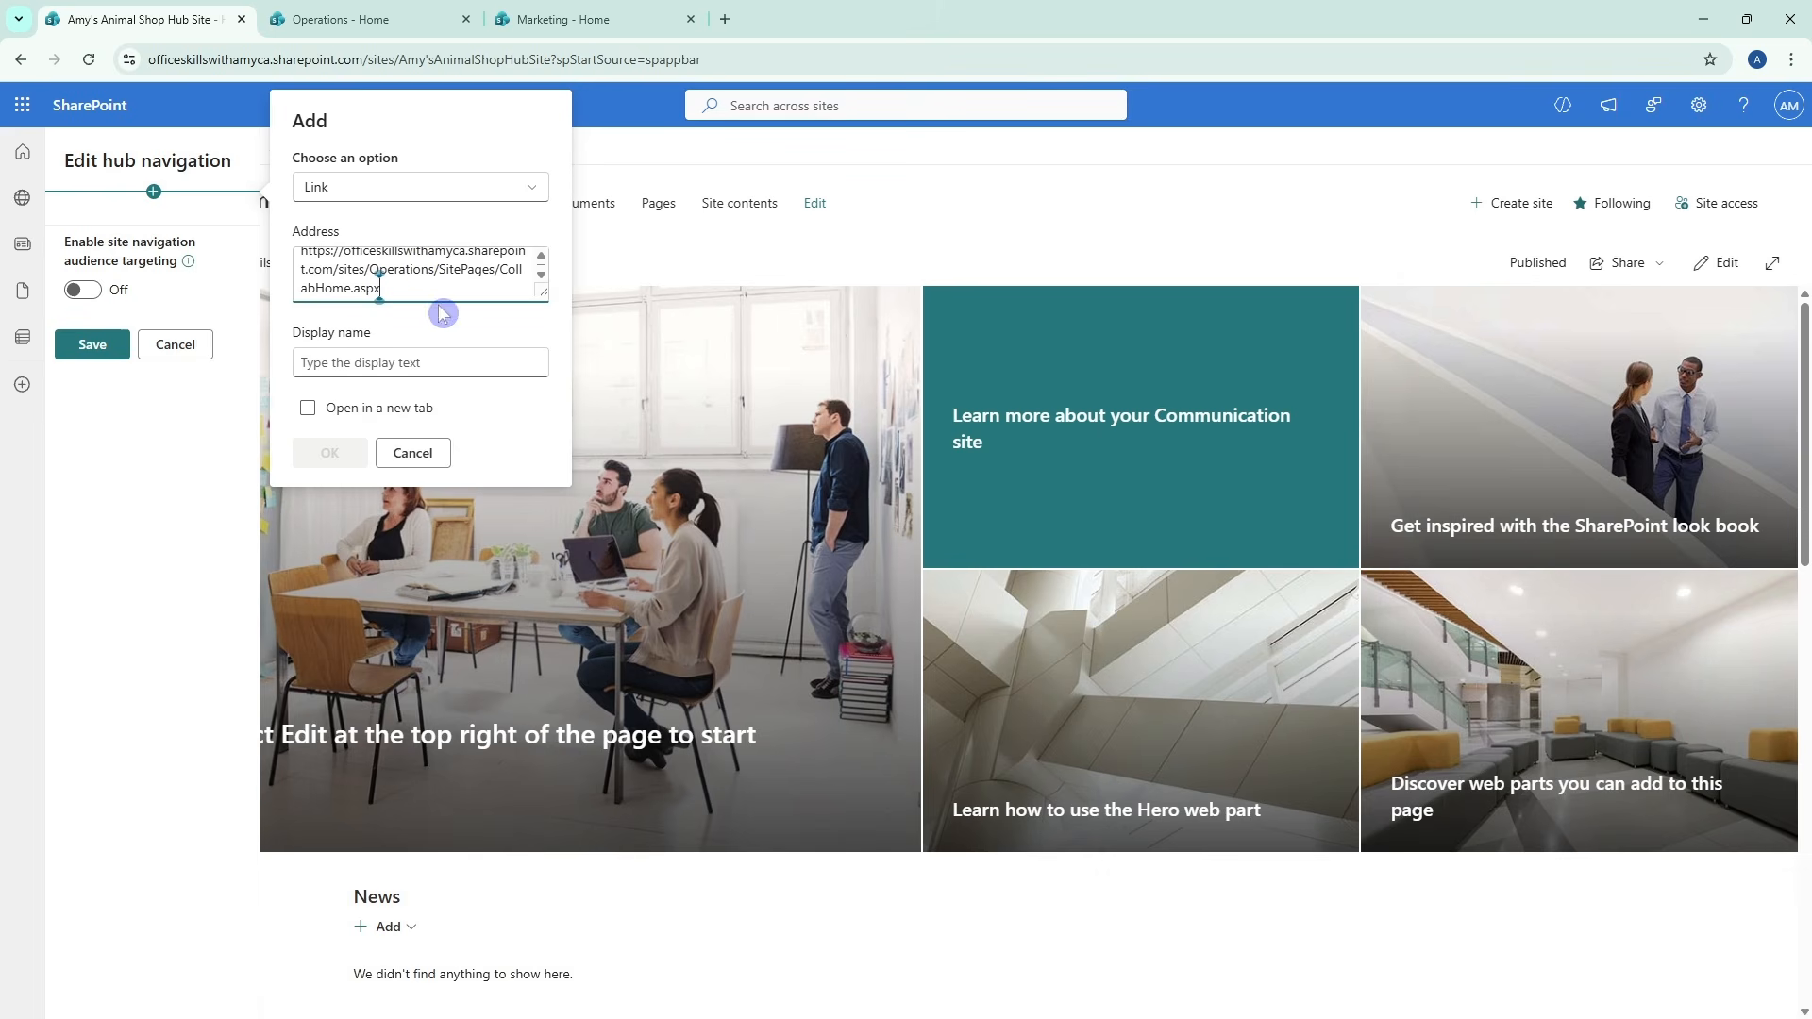
Name the link Operations, set it to open in a new tab, and save it in the hub navigation
click(416, 366)
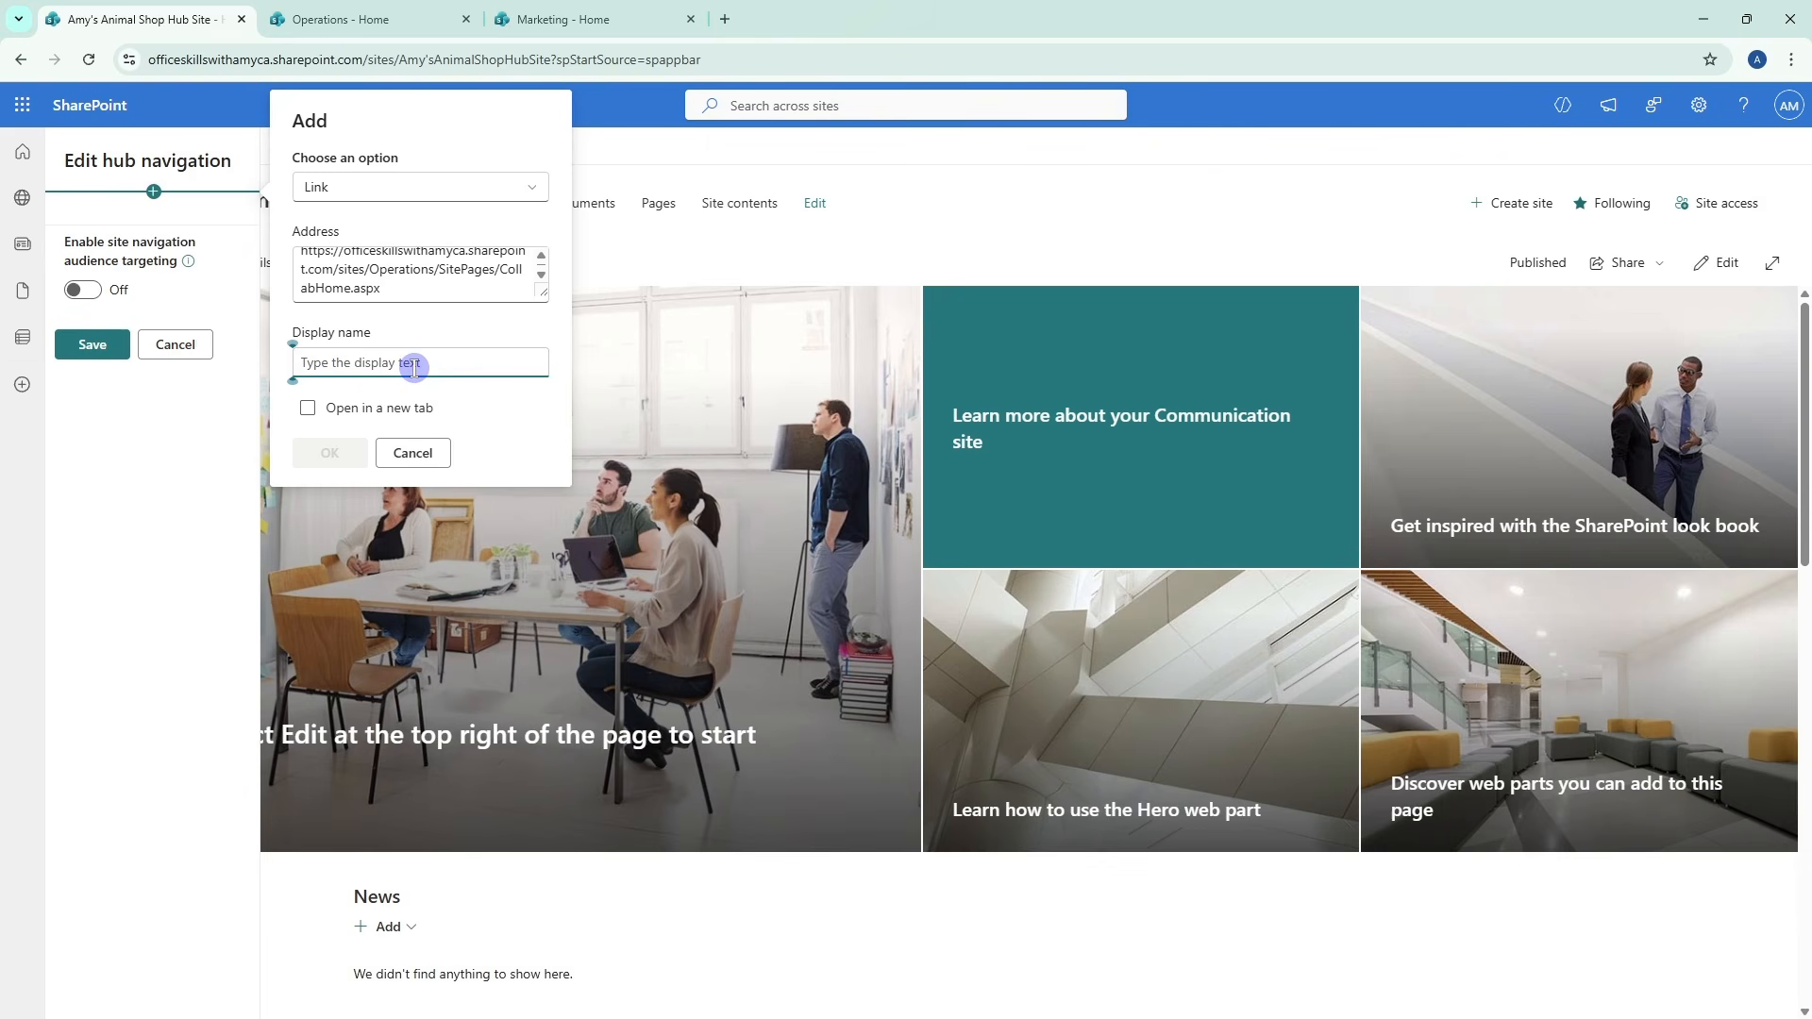
text(Operations)
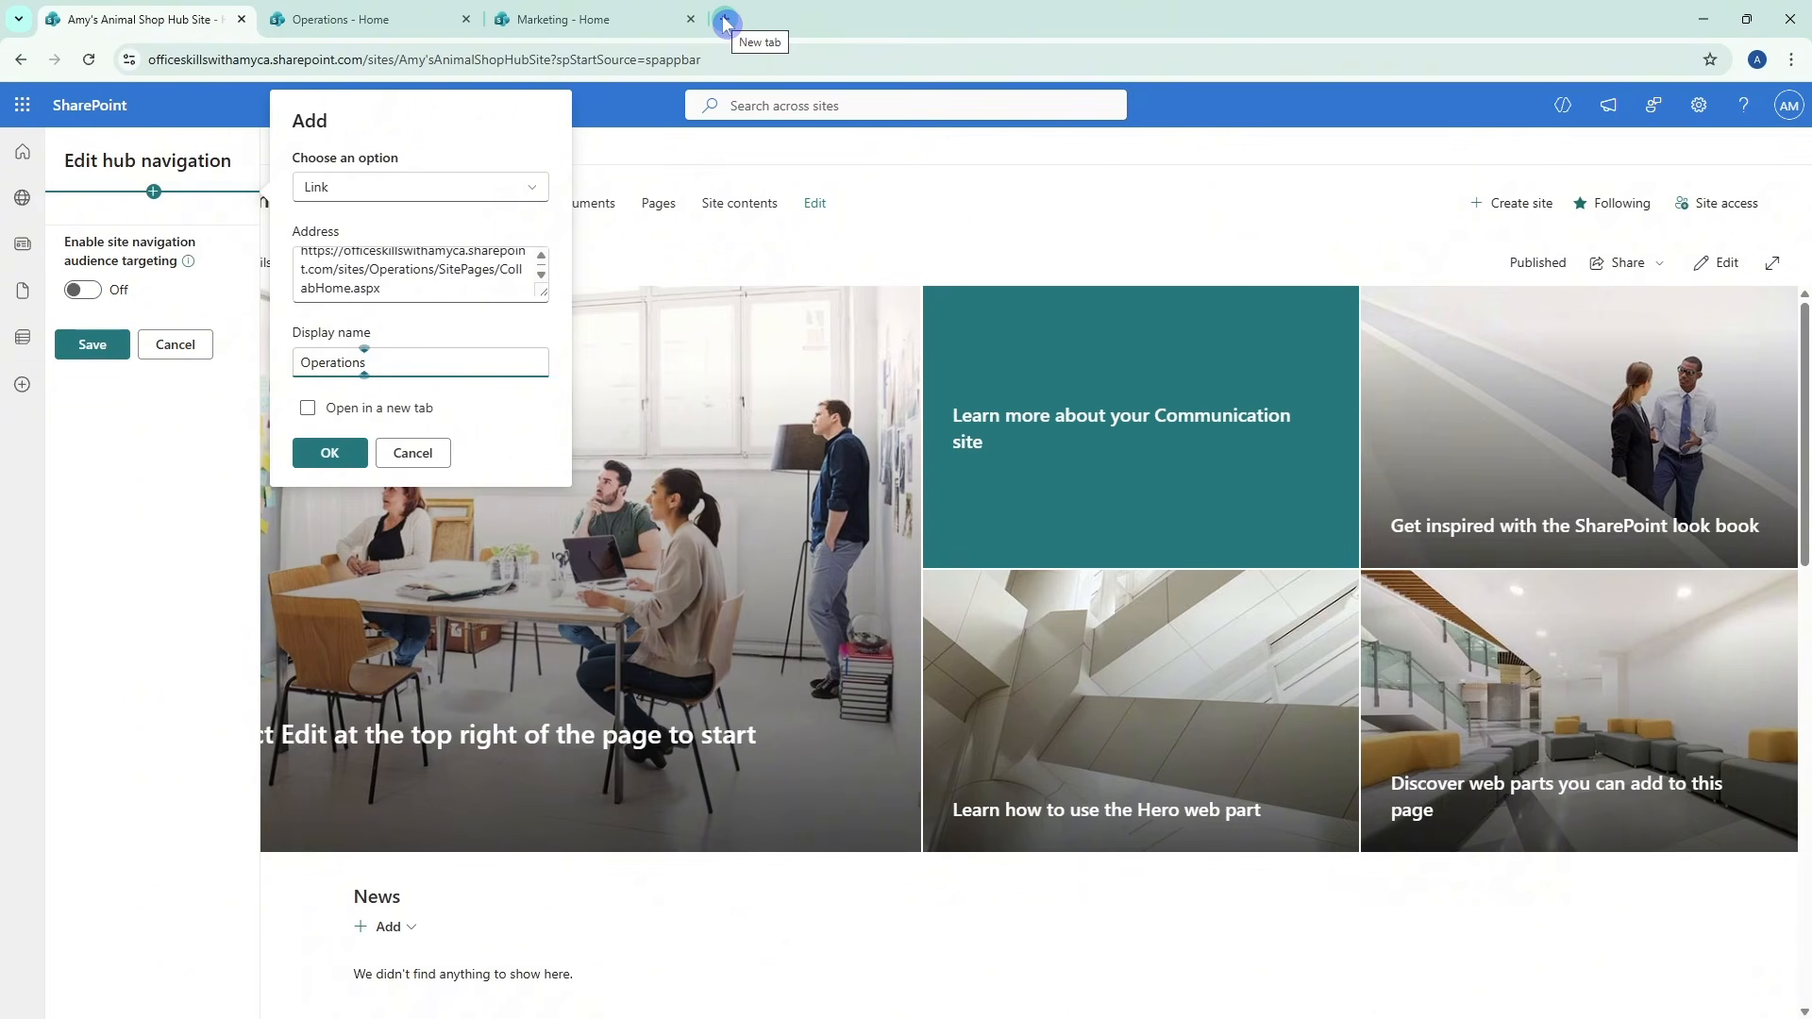
click(309, 410)
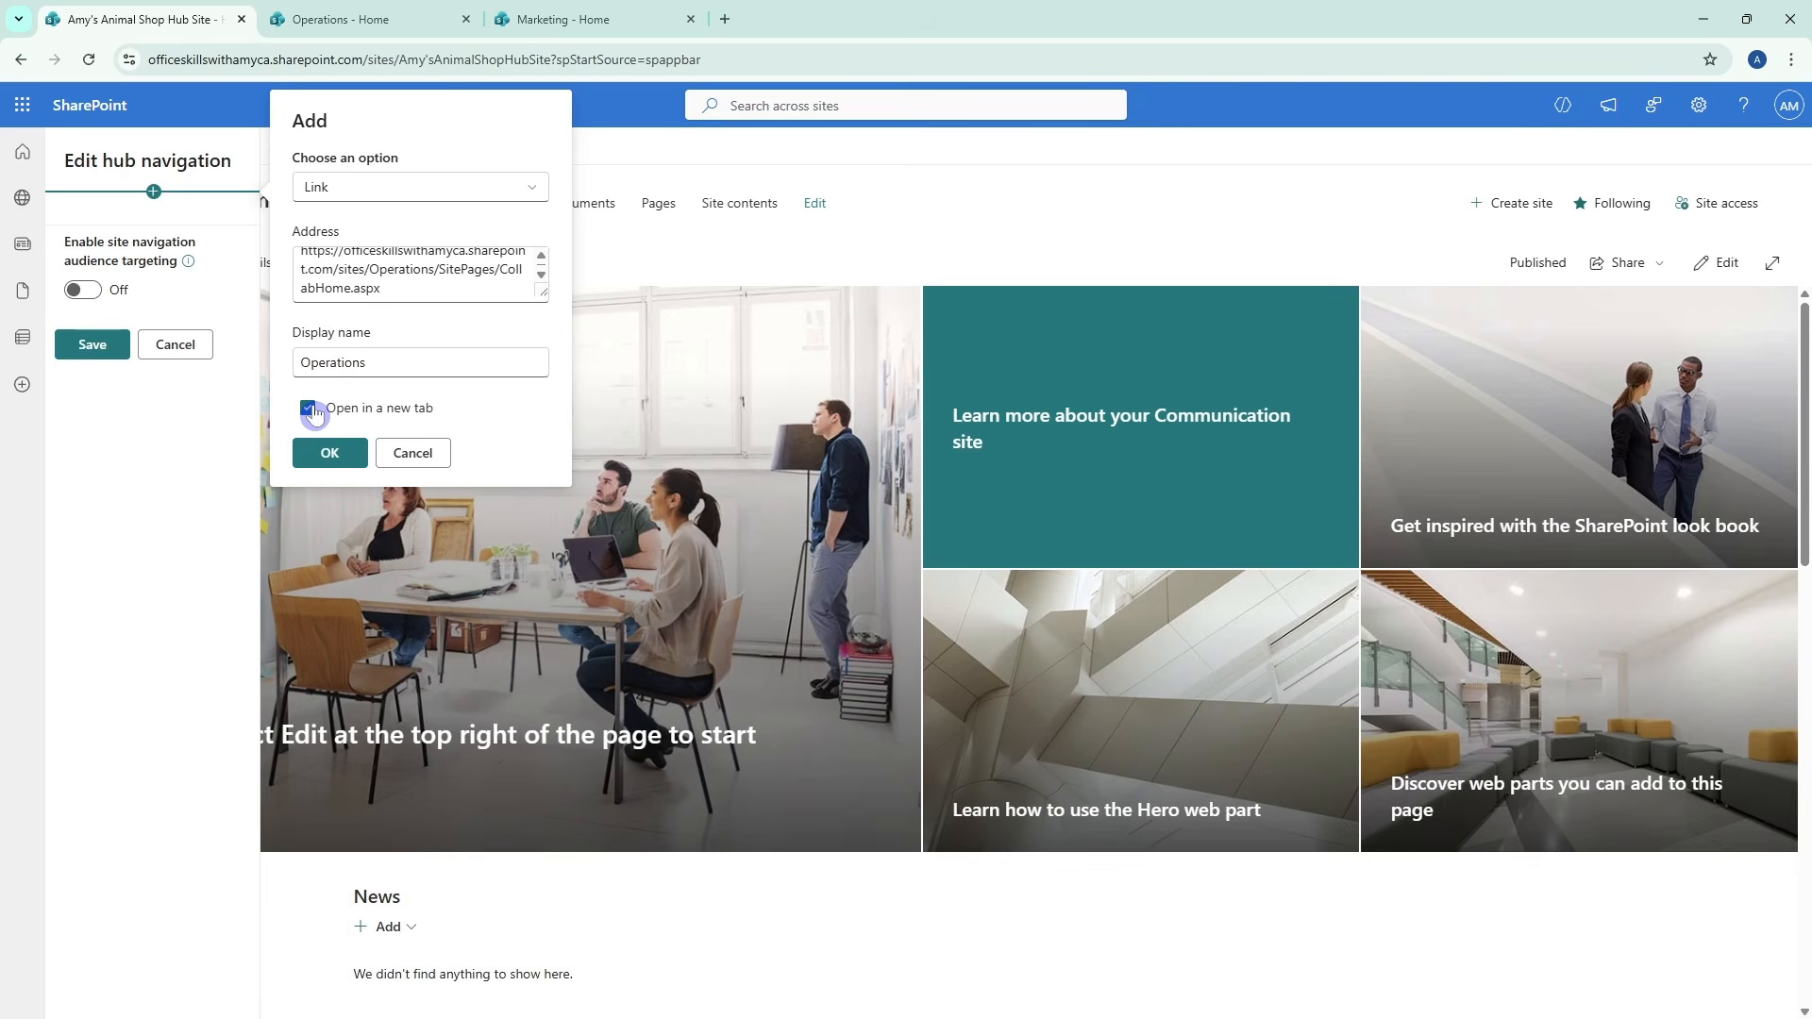
click(330, 464)
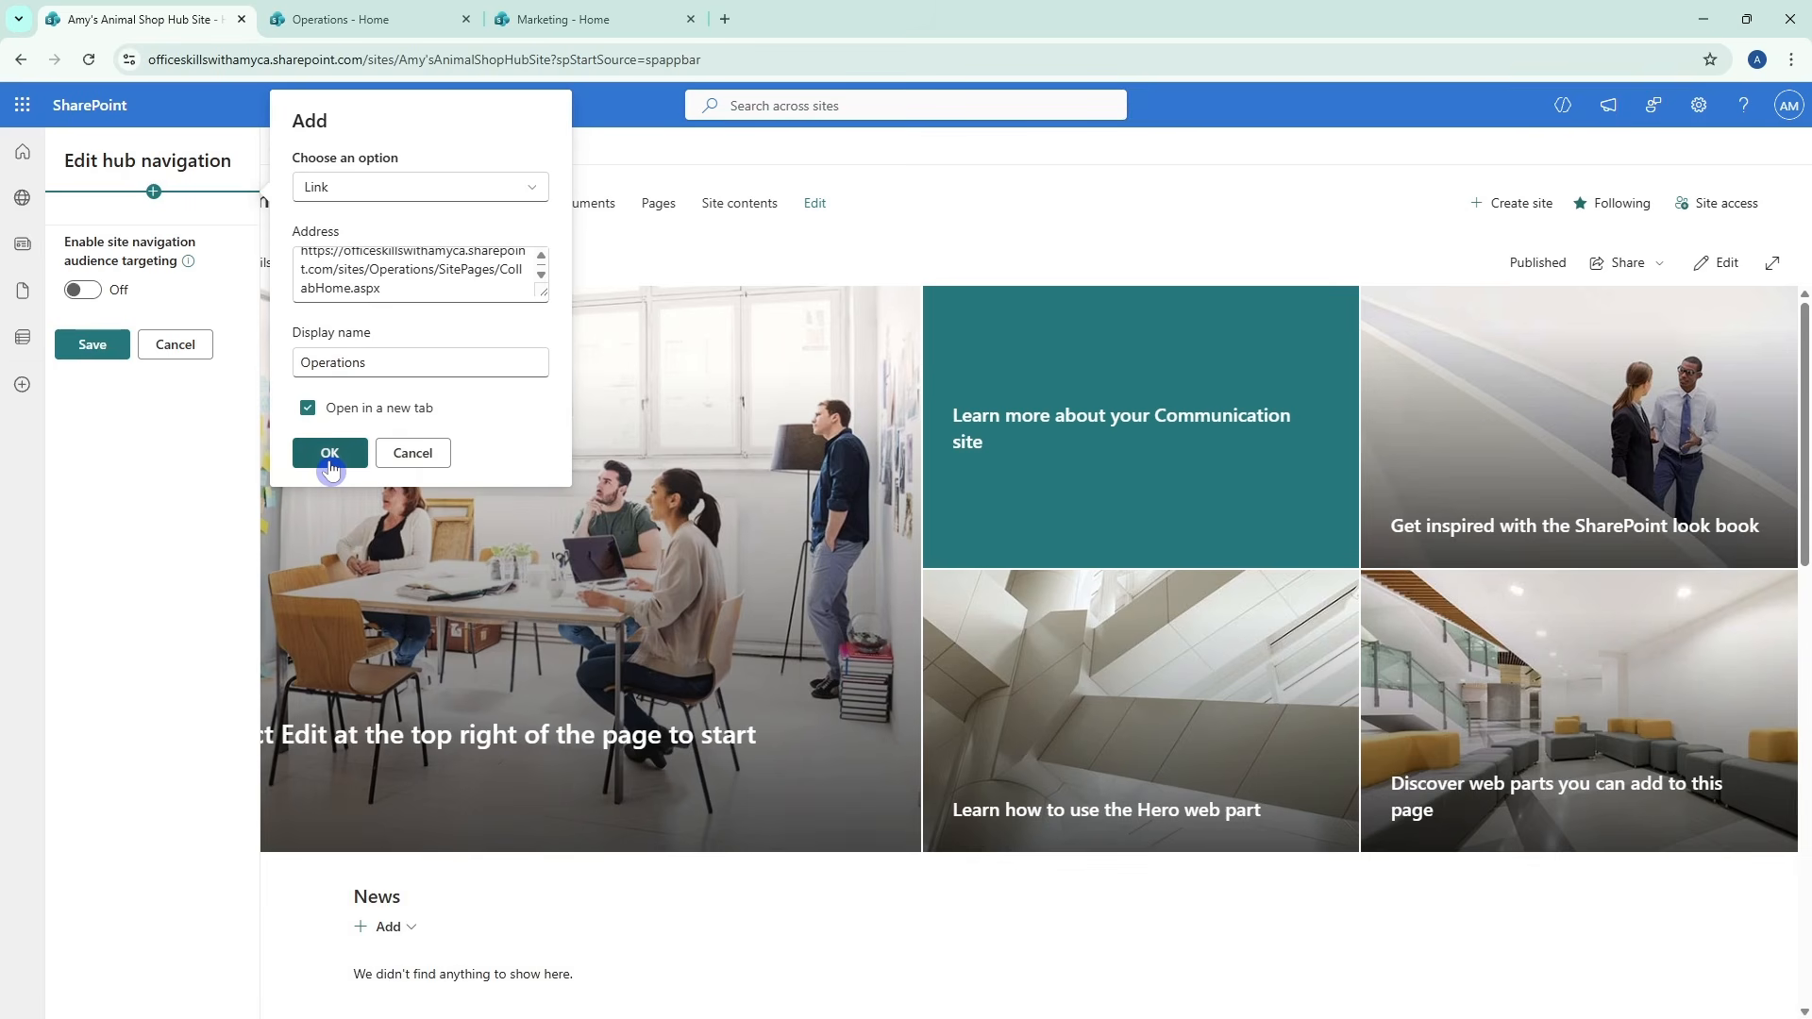
click(90, 385)
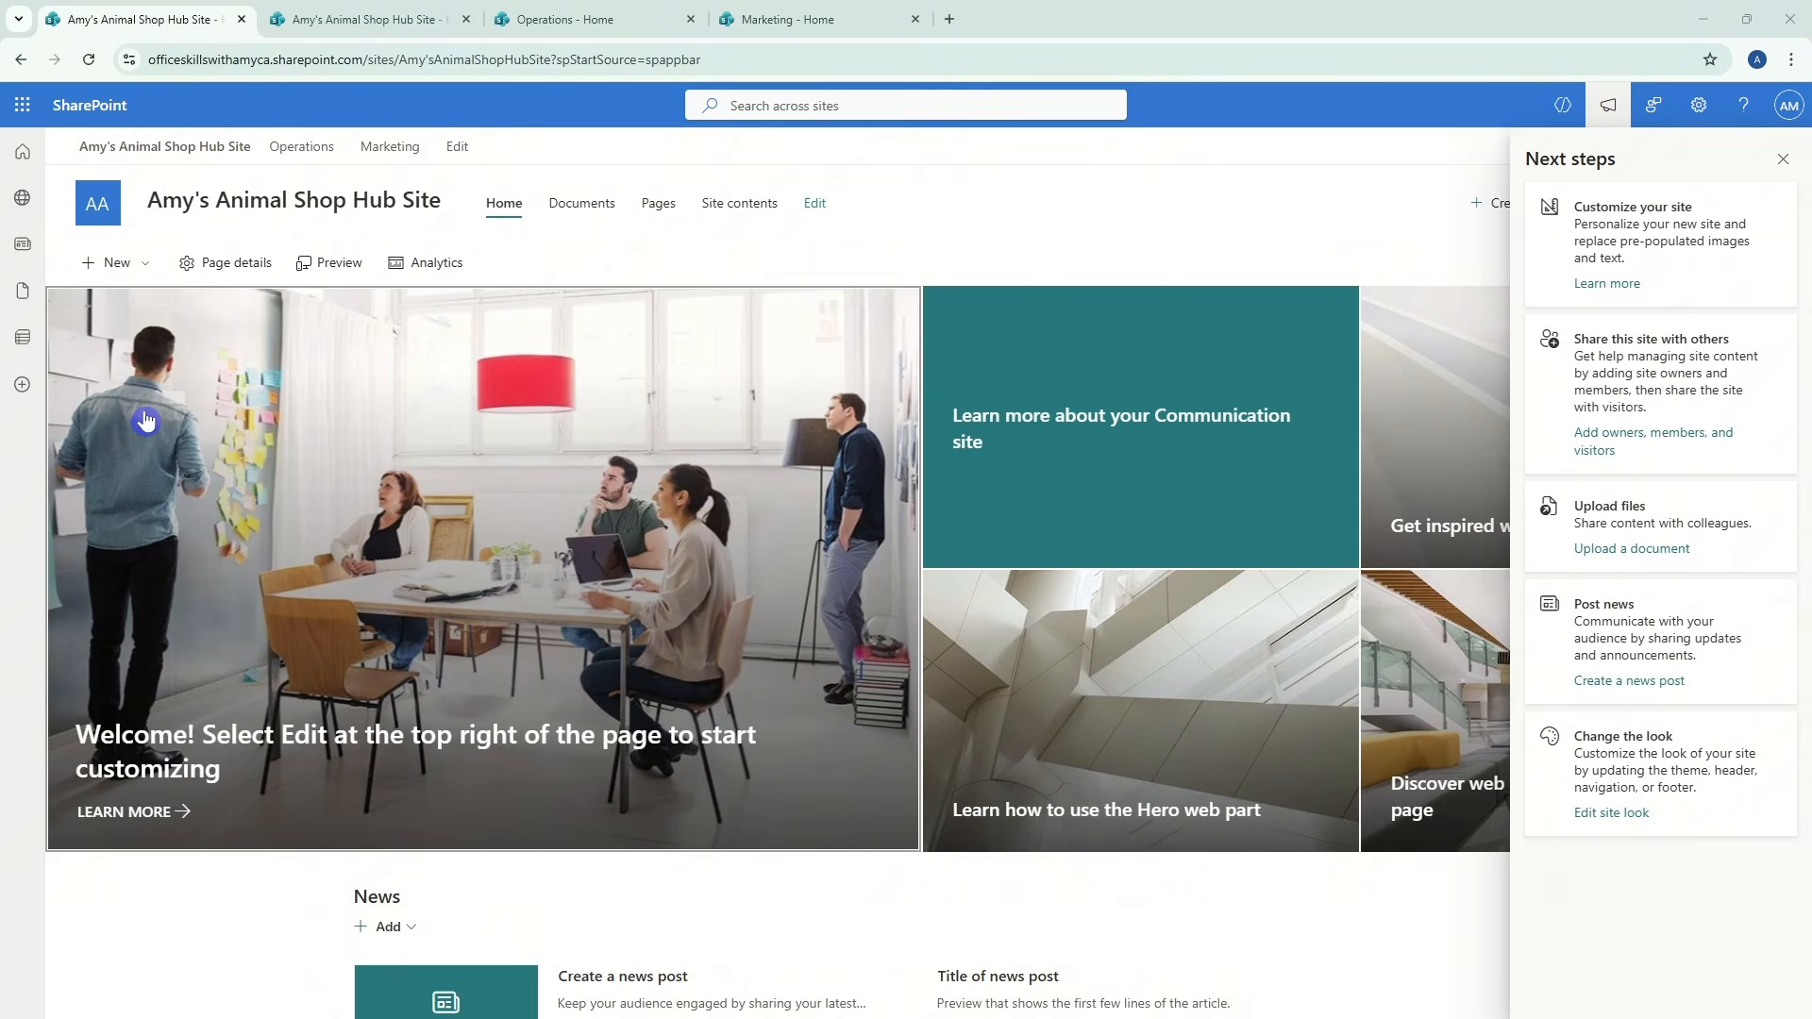
Test the Marketing link in the hub navigation and return to the hub site
click(404, 149)
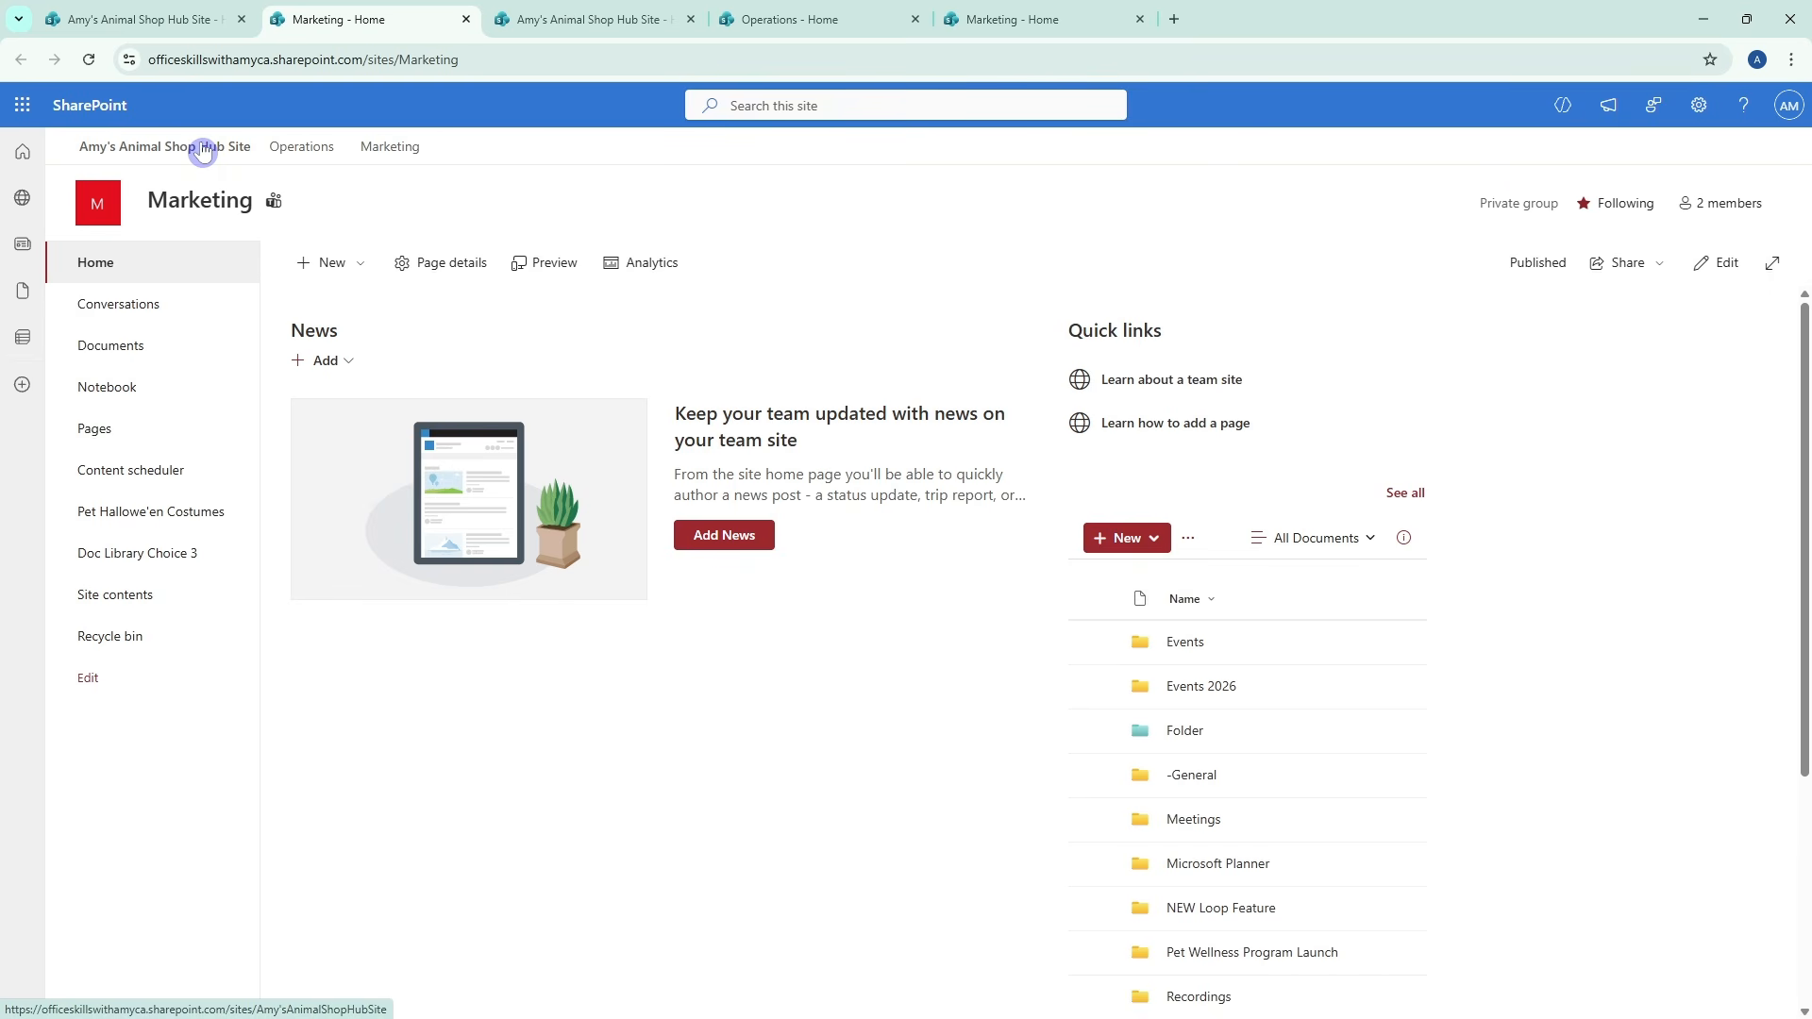
click(162, 21)
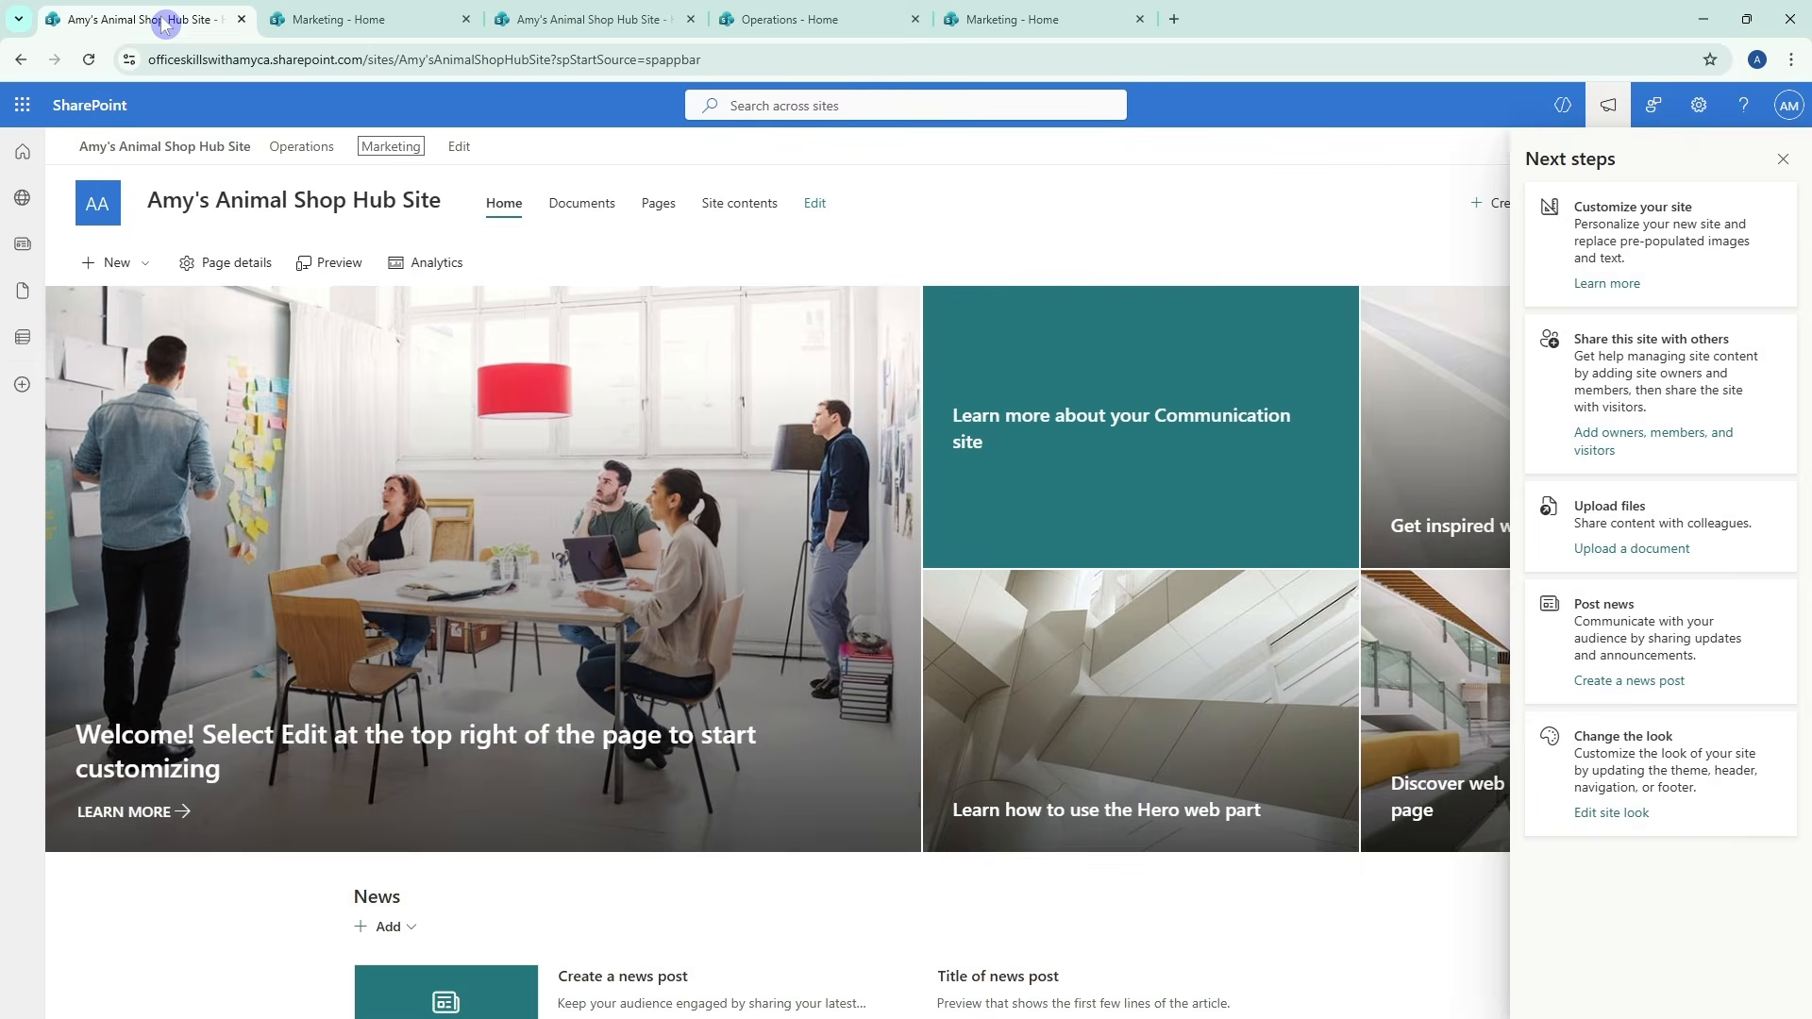
Add a label named Departments to the hub navigation and move it above Operations and Marketing
click(459, 148)
mouse_move(152, 263)
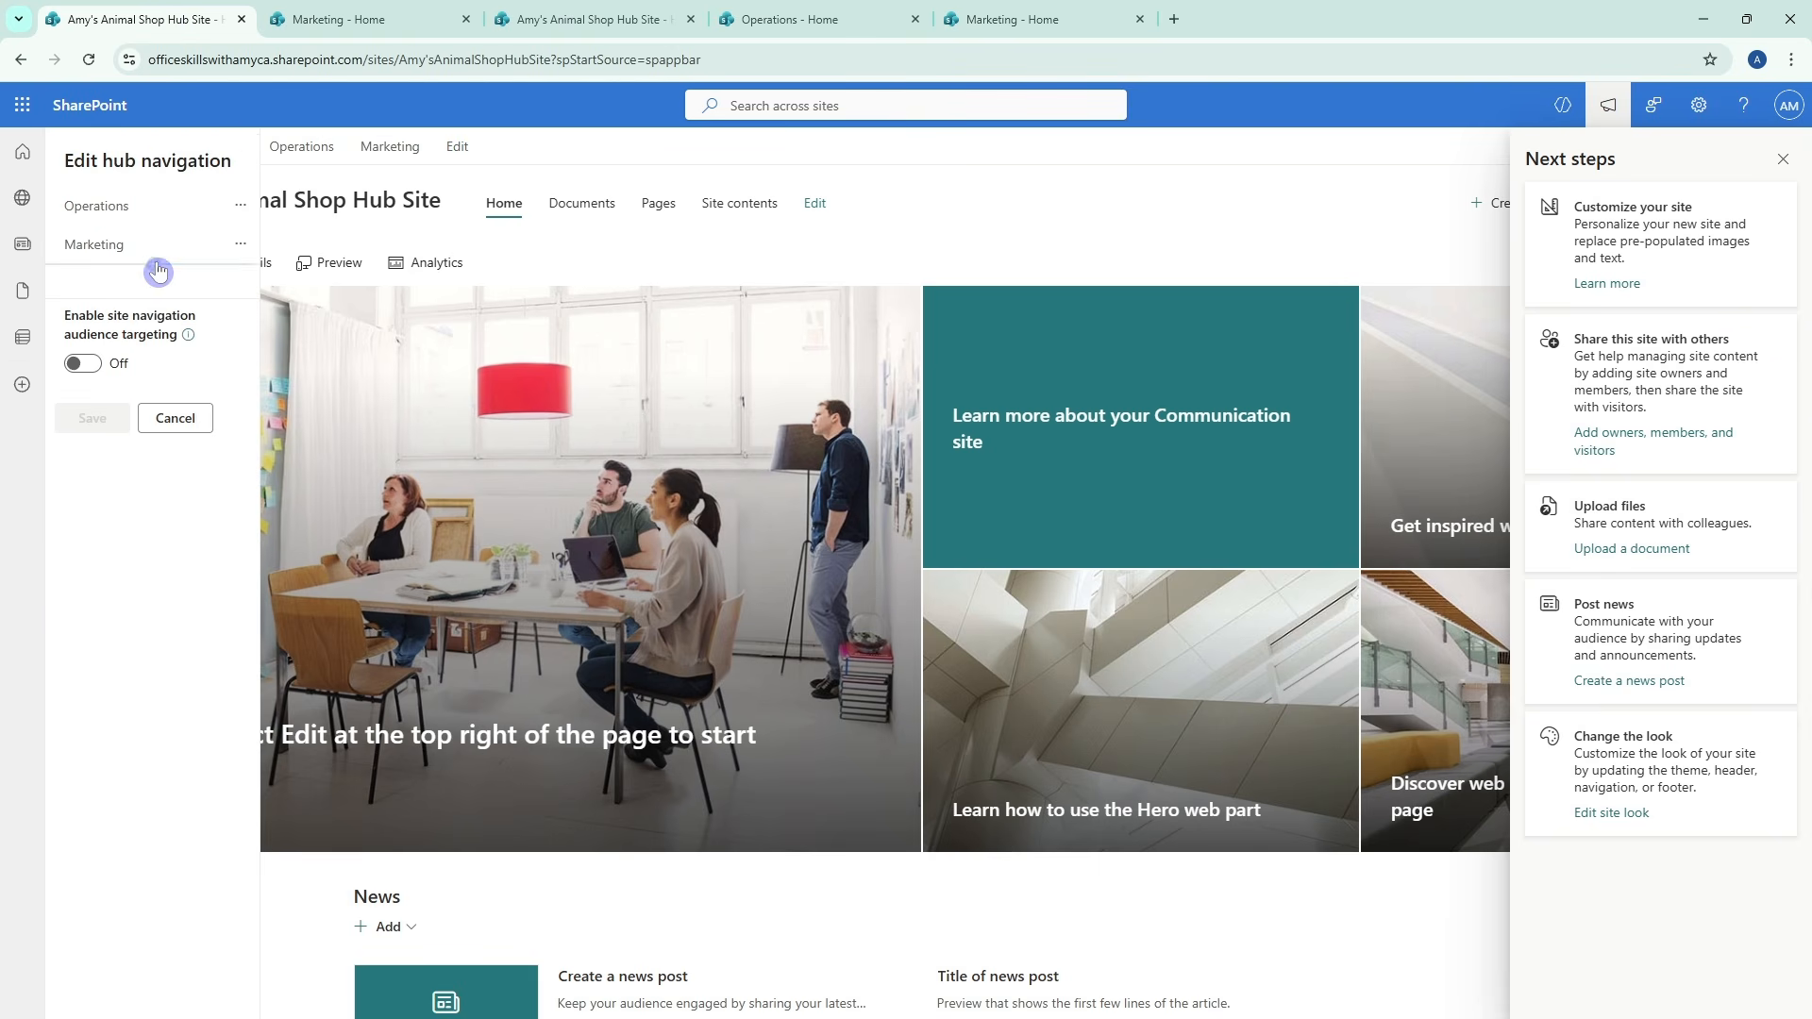
click(154, 266)
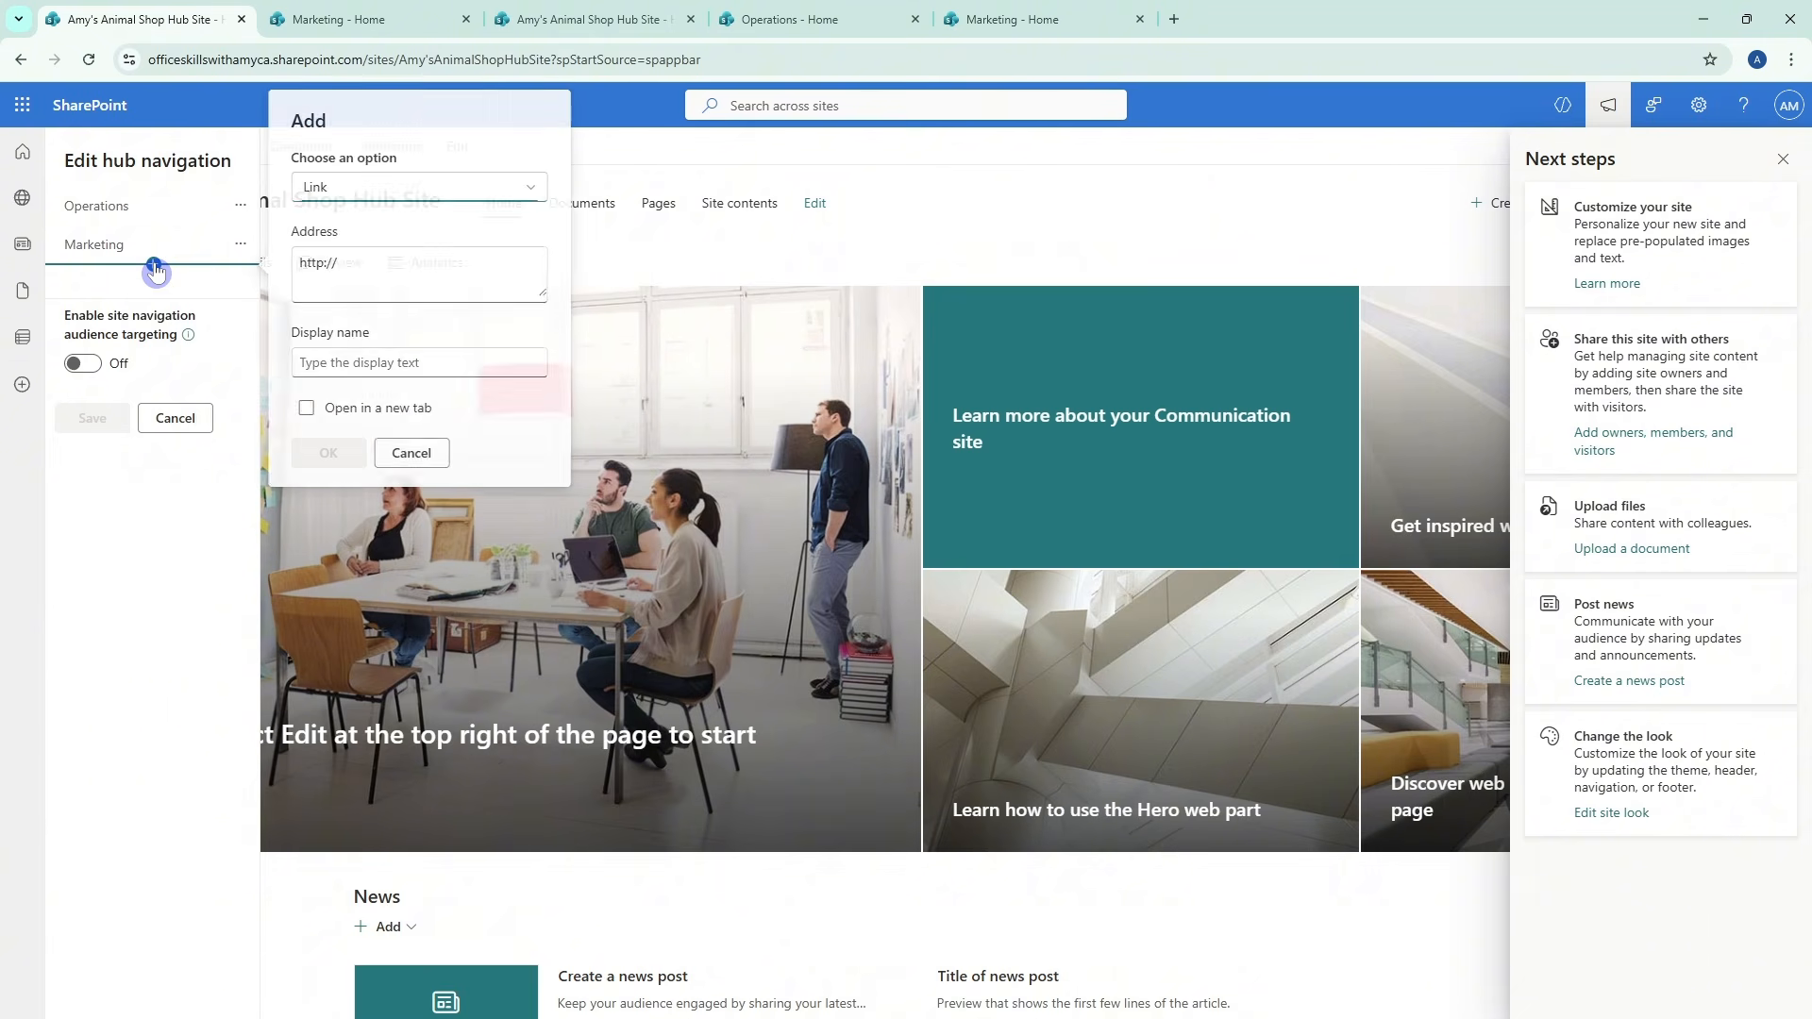
click(534, 186)
click(364, 321)
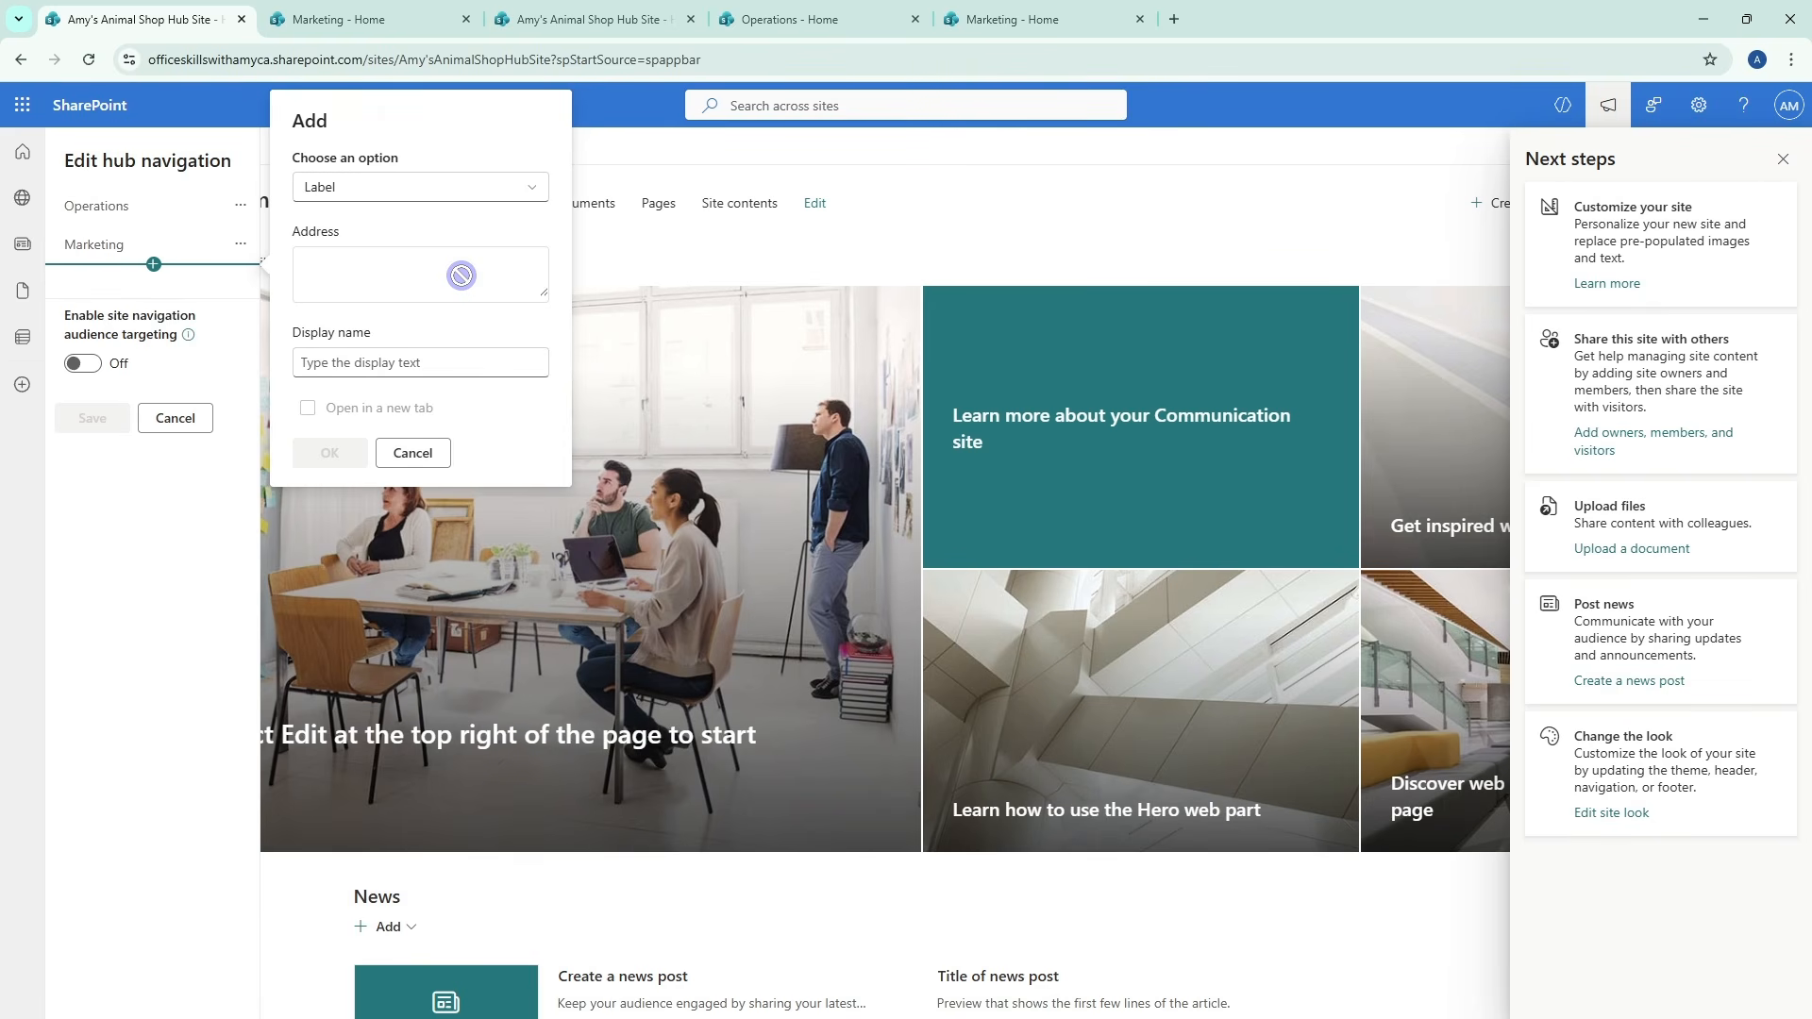
click(440, 364)
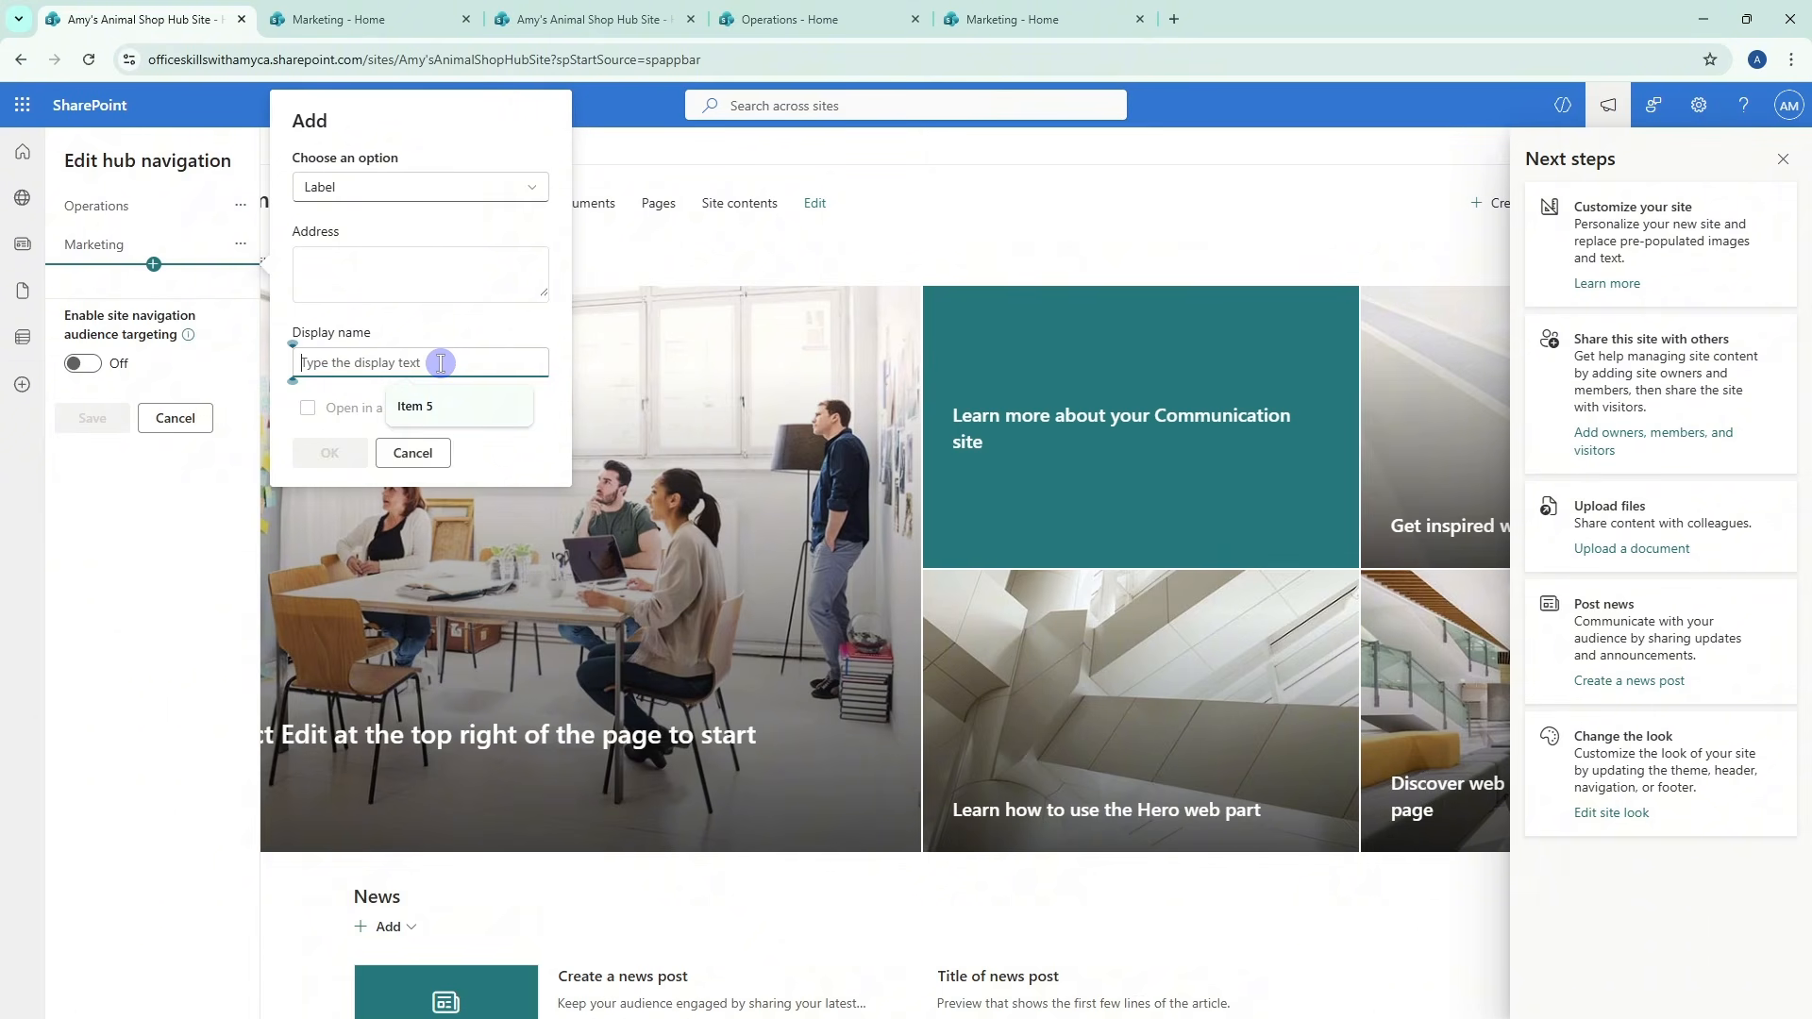
text(Departments)
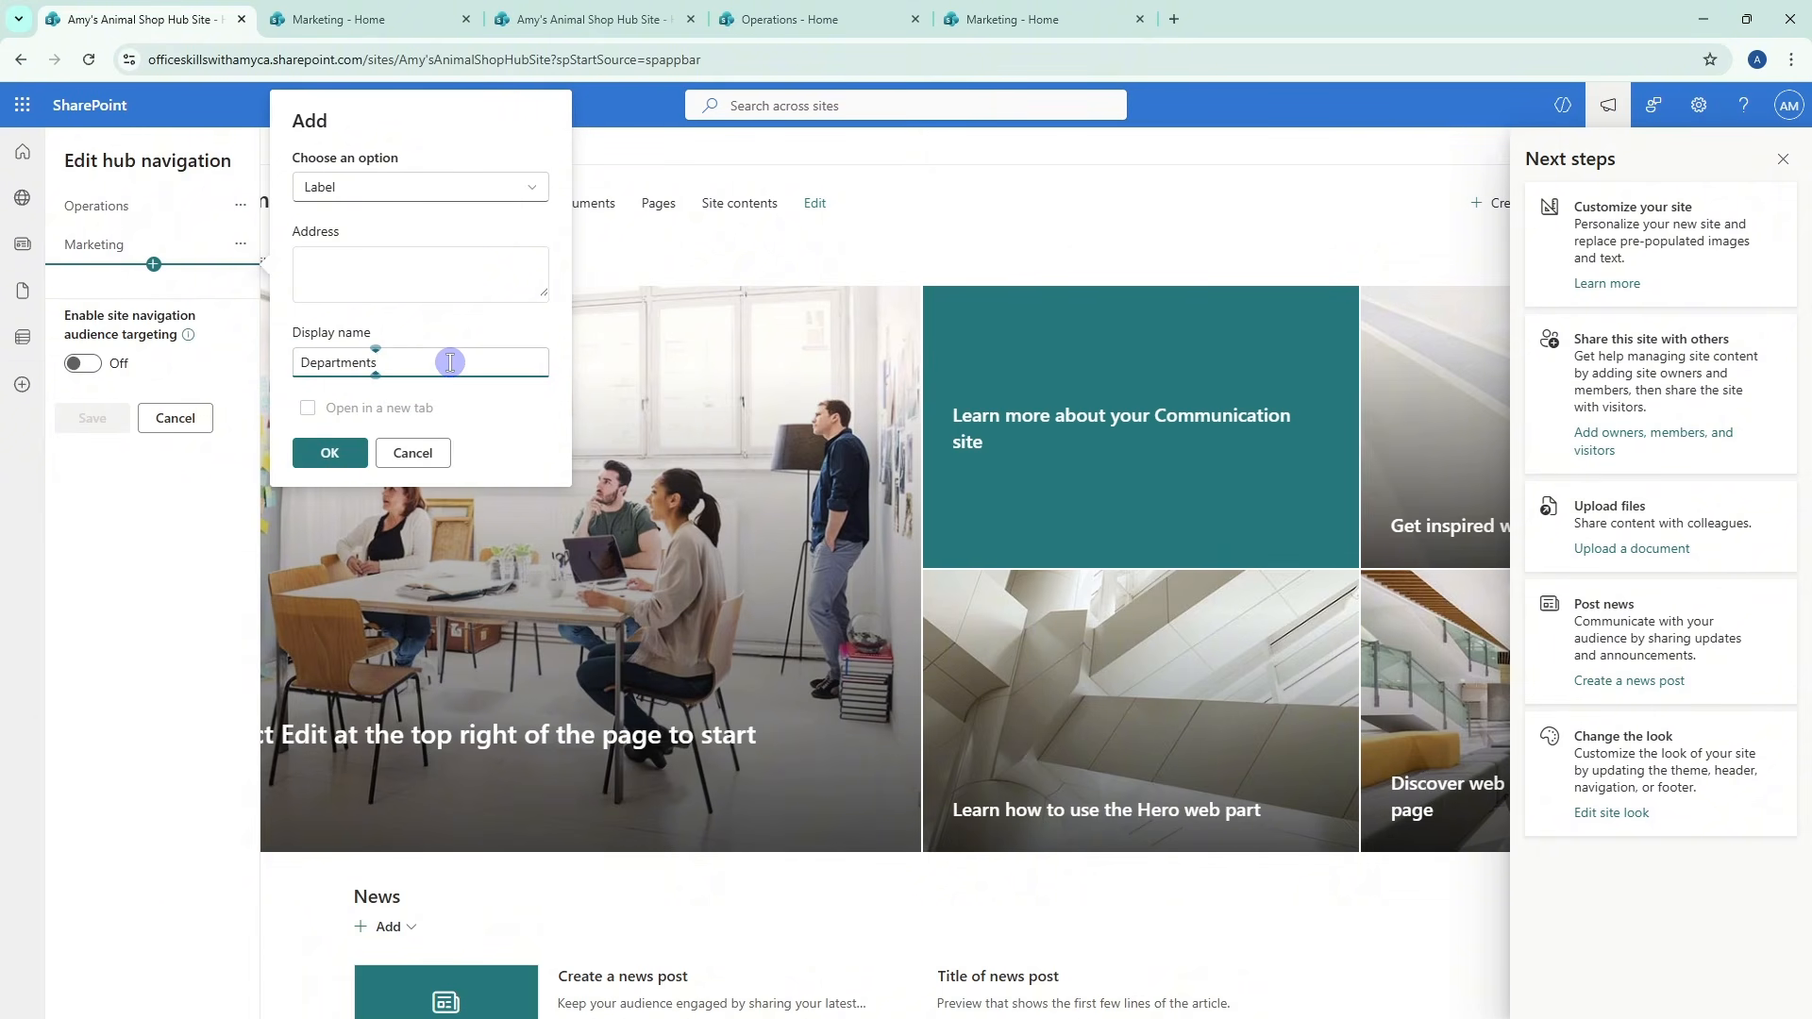
click(329, 453)
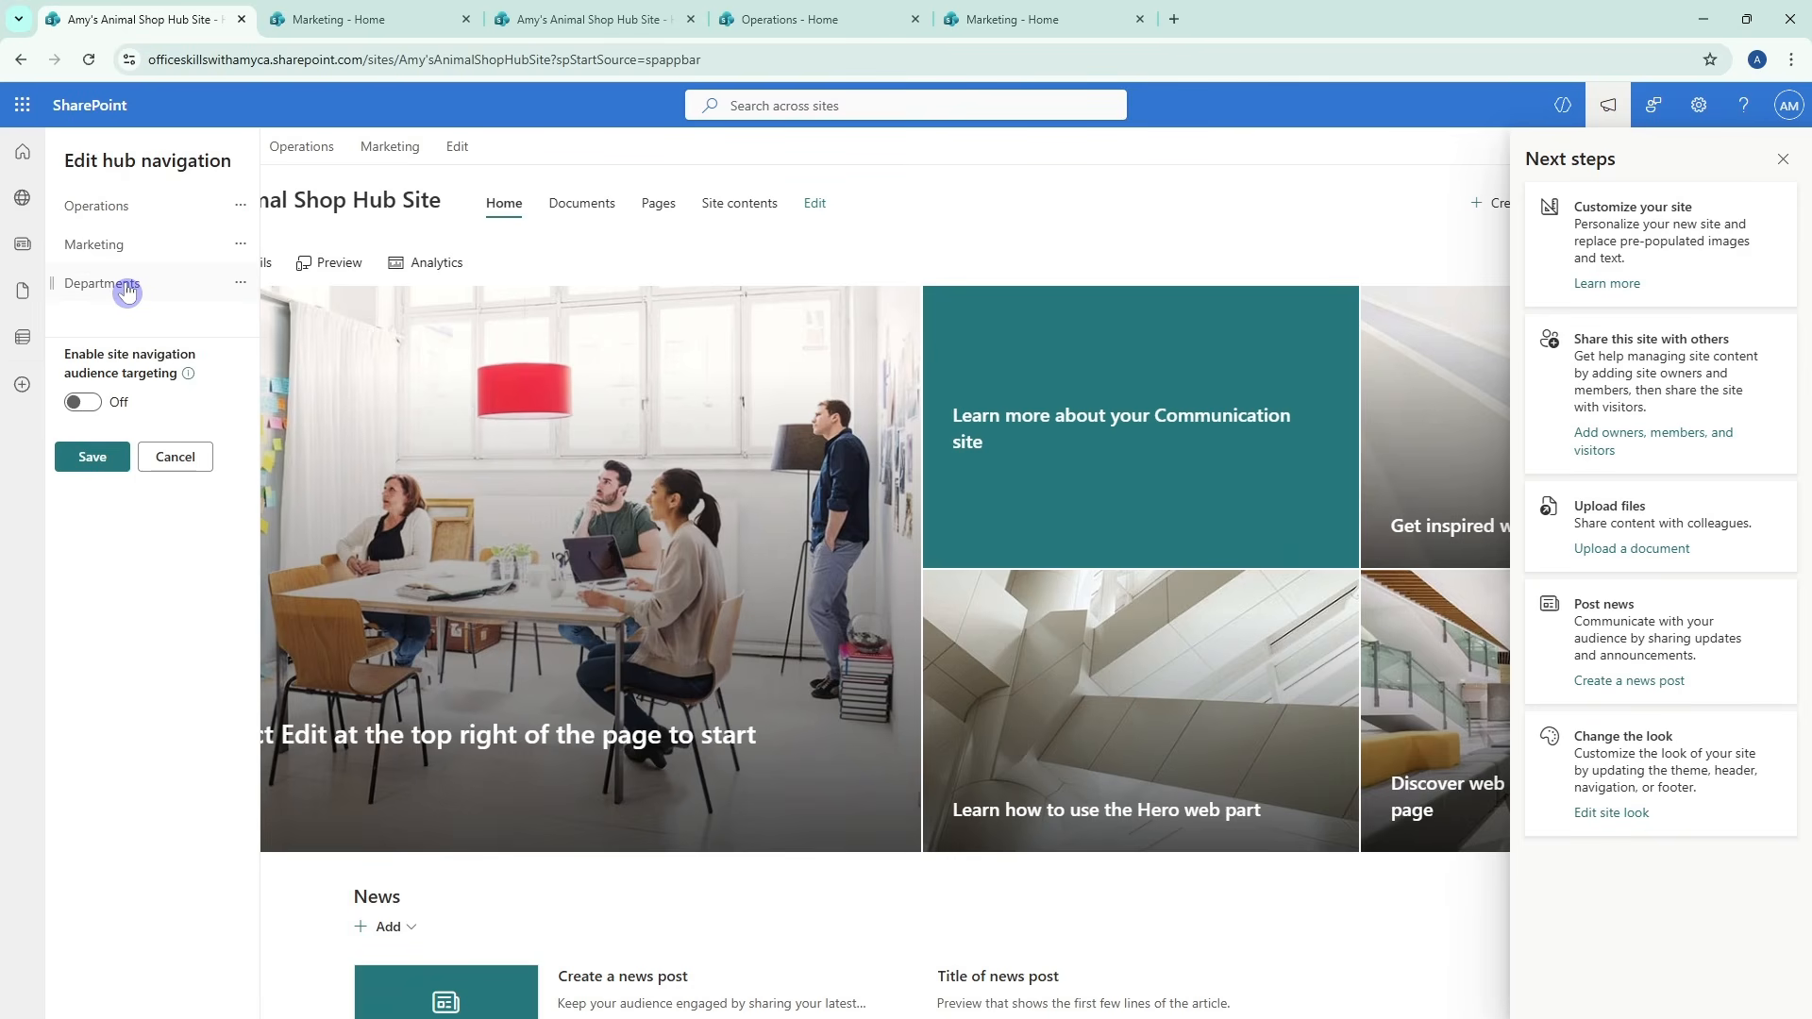
drag(127, 290, 156, 198)
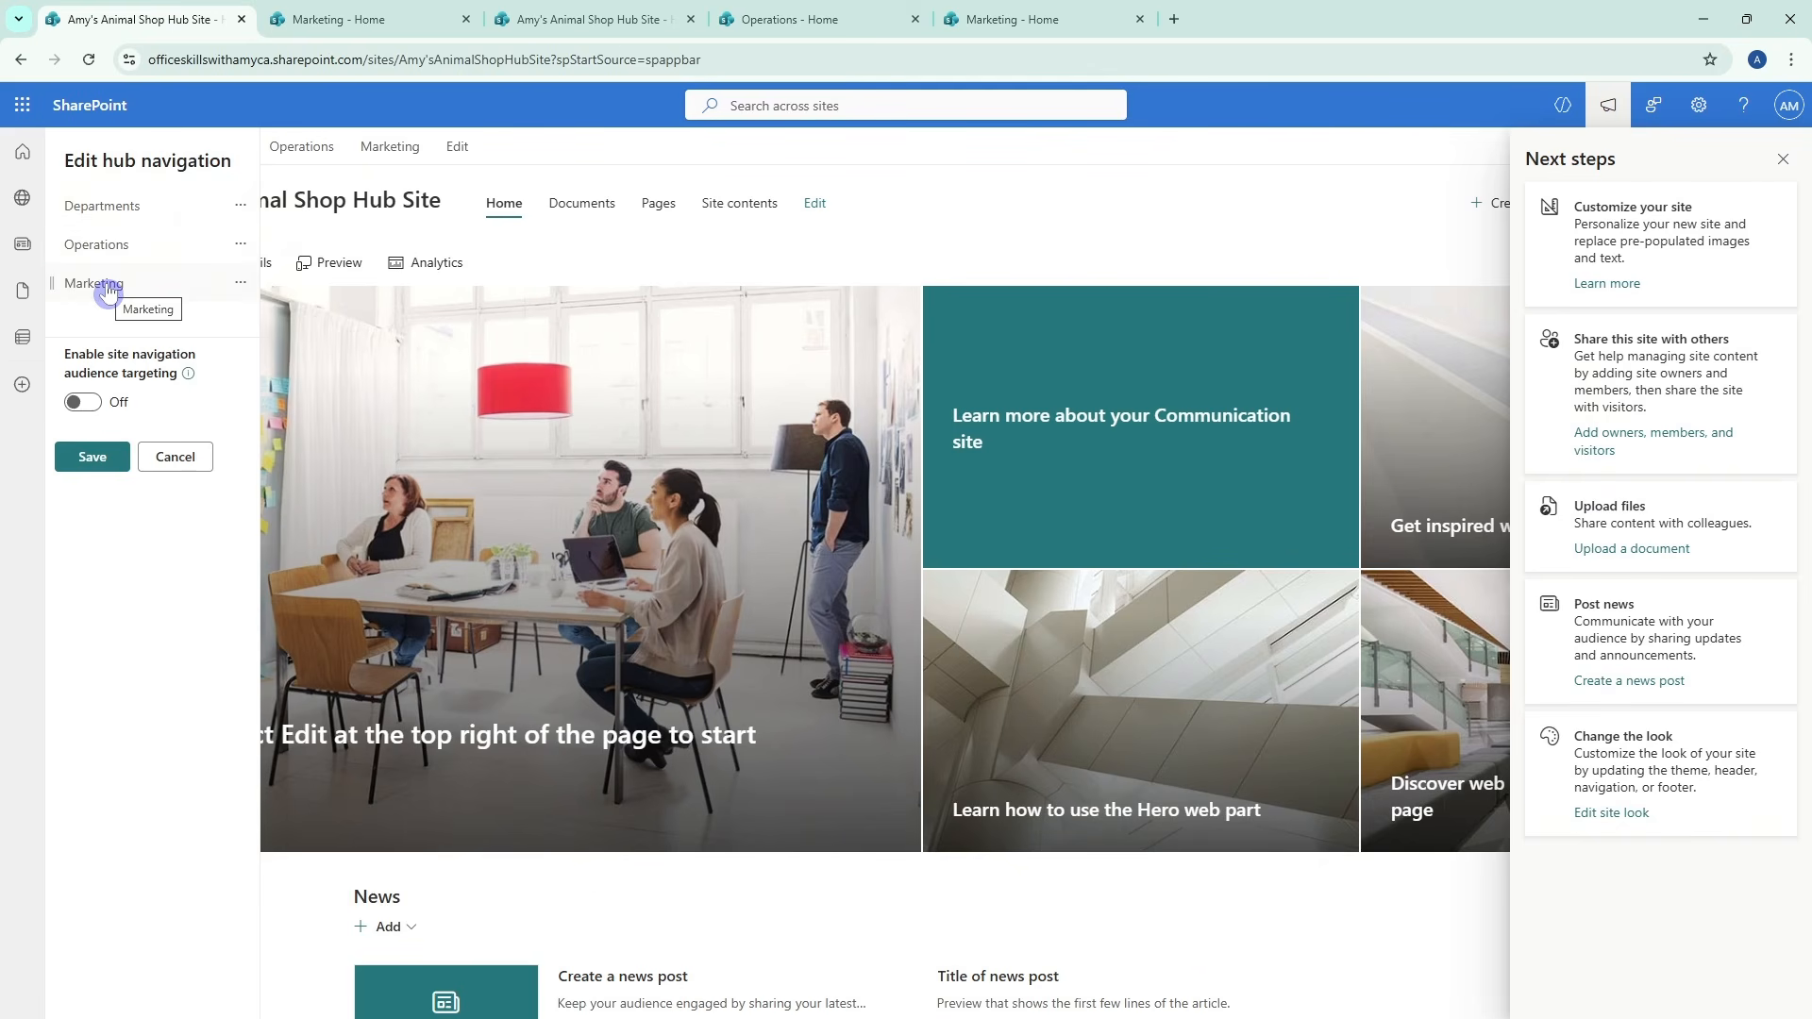
Make Operations and Marketing sub links of Departments and save the hub navigation
click(241, 251)
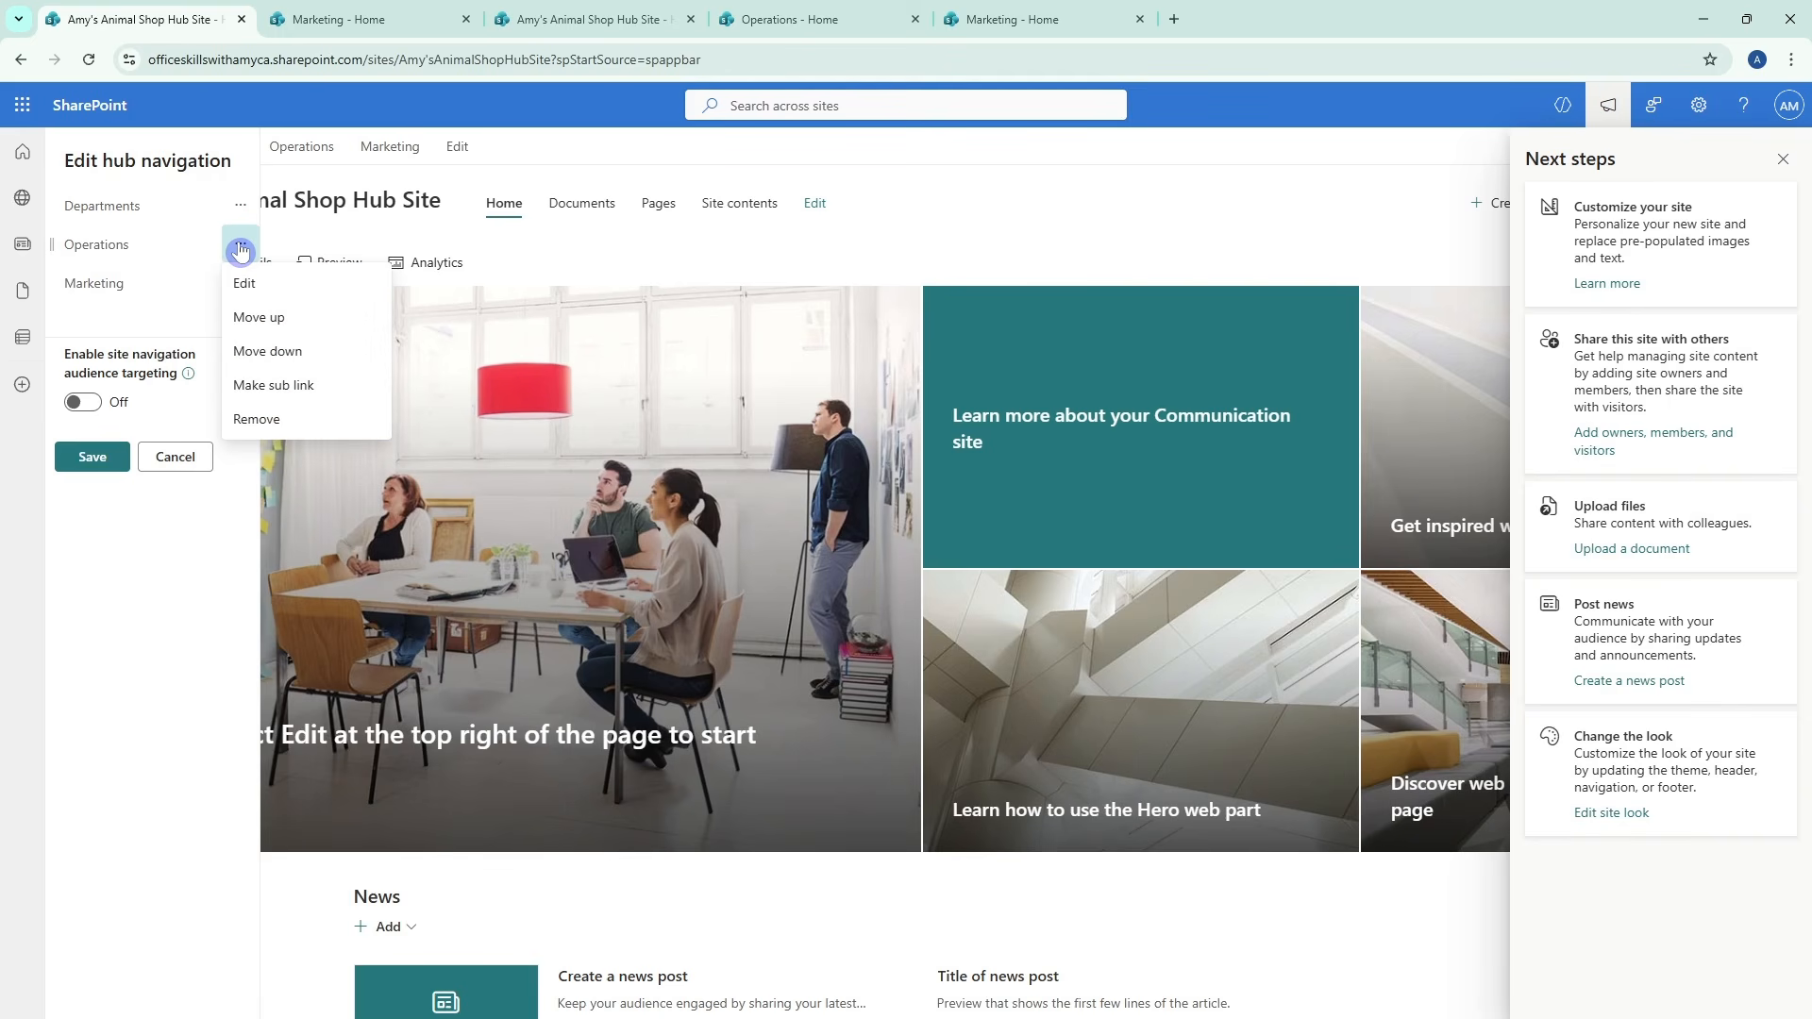
click(335, 387)
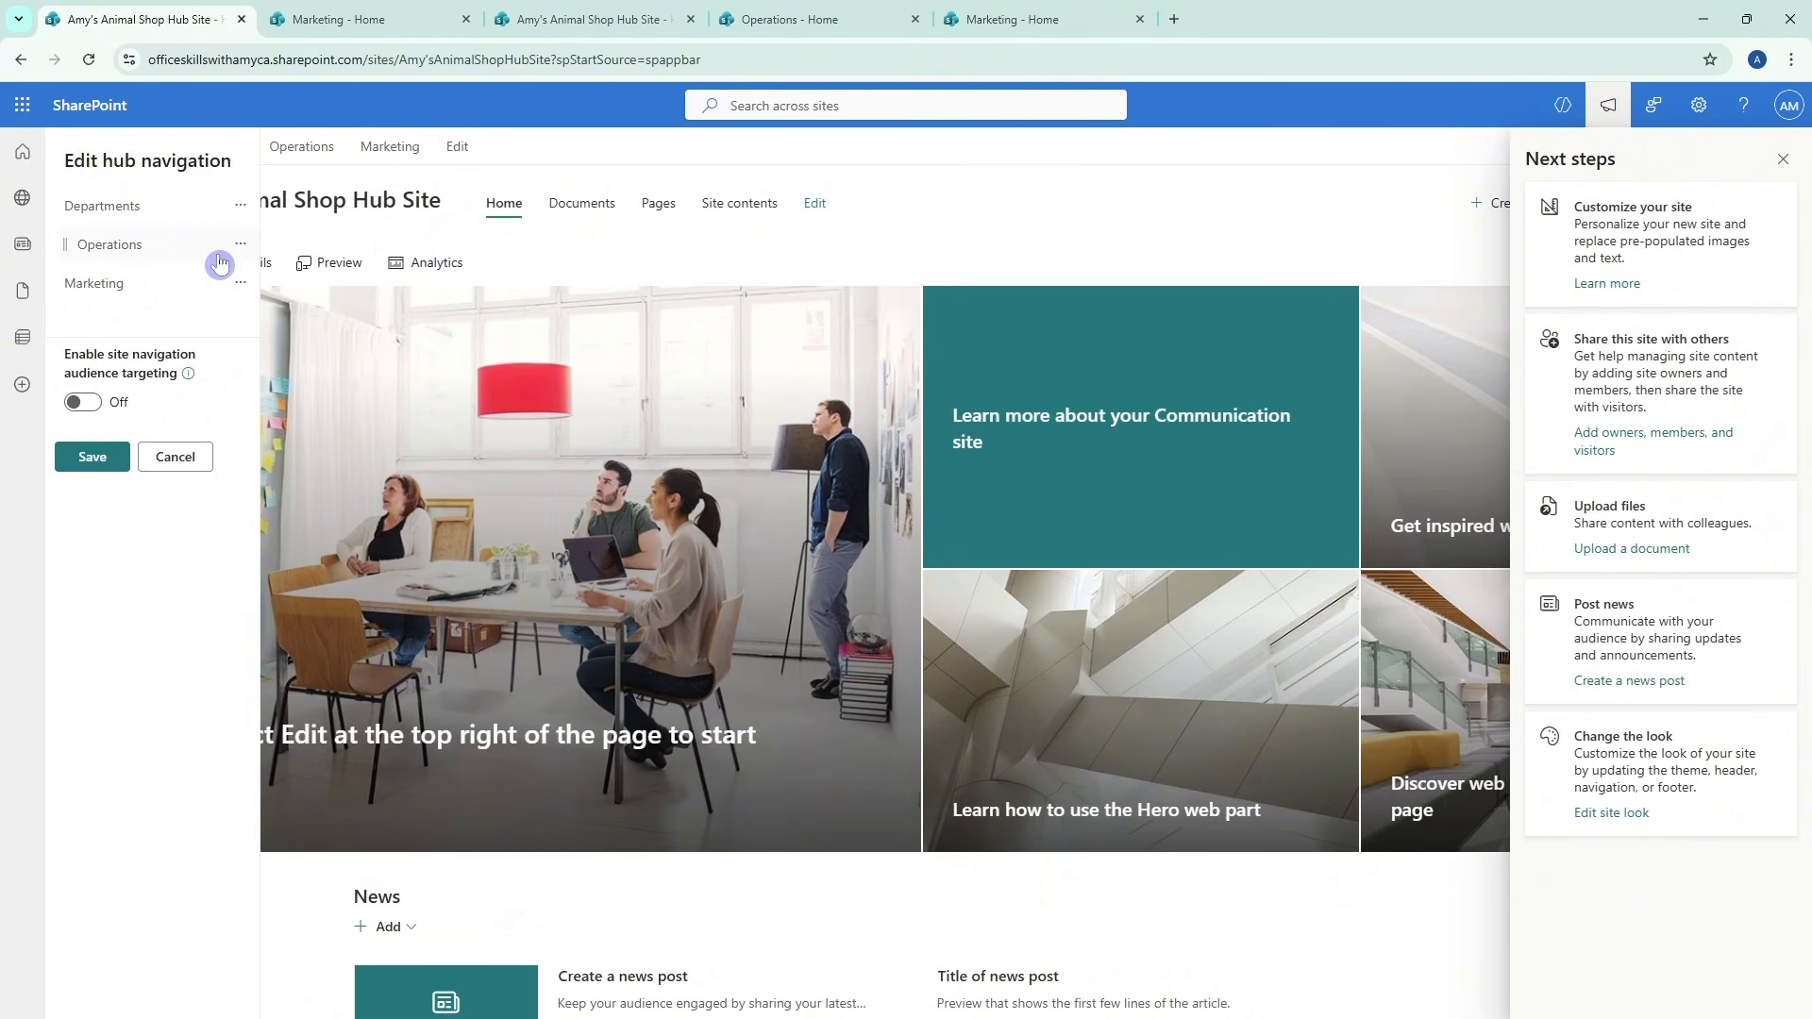
click(240, 283)
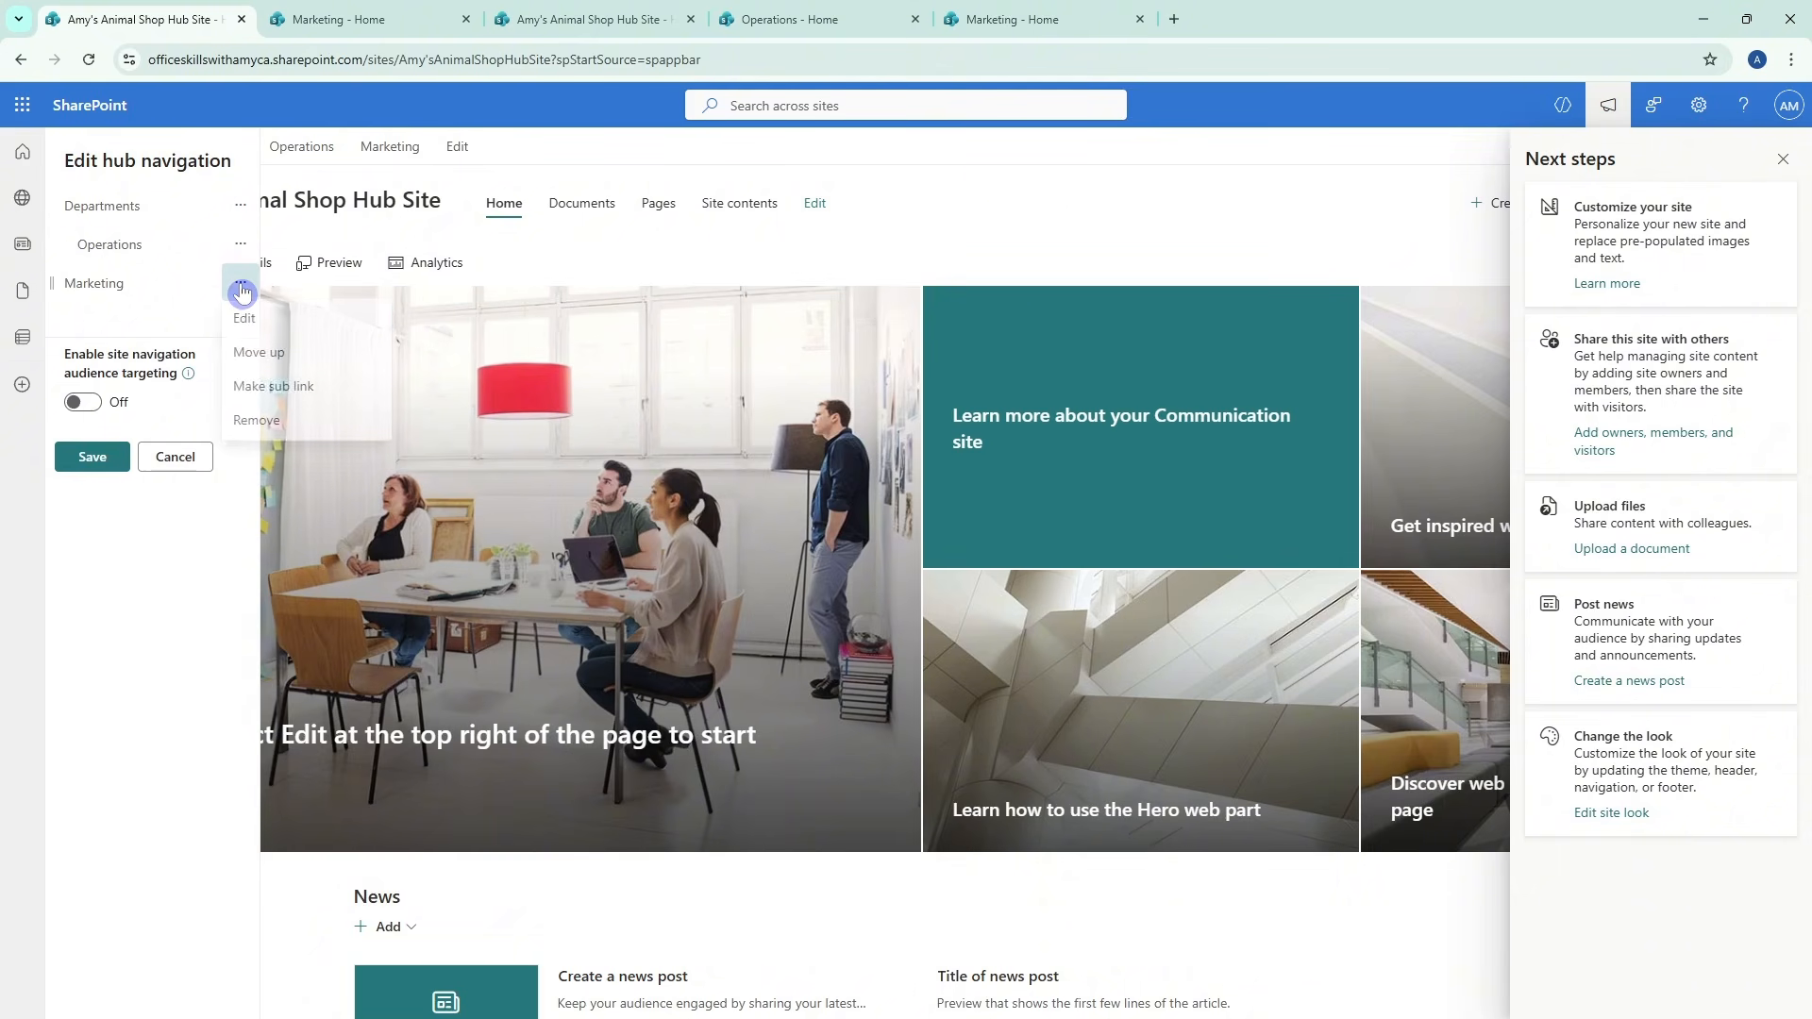
click(337, 389)
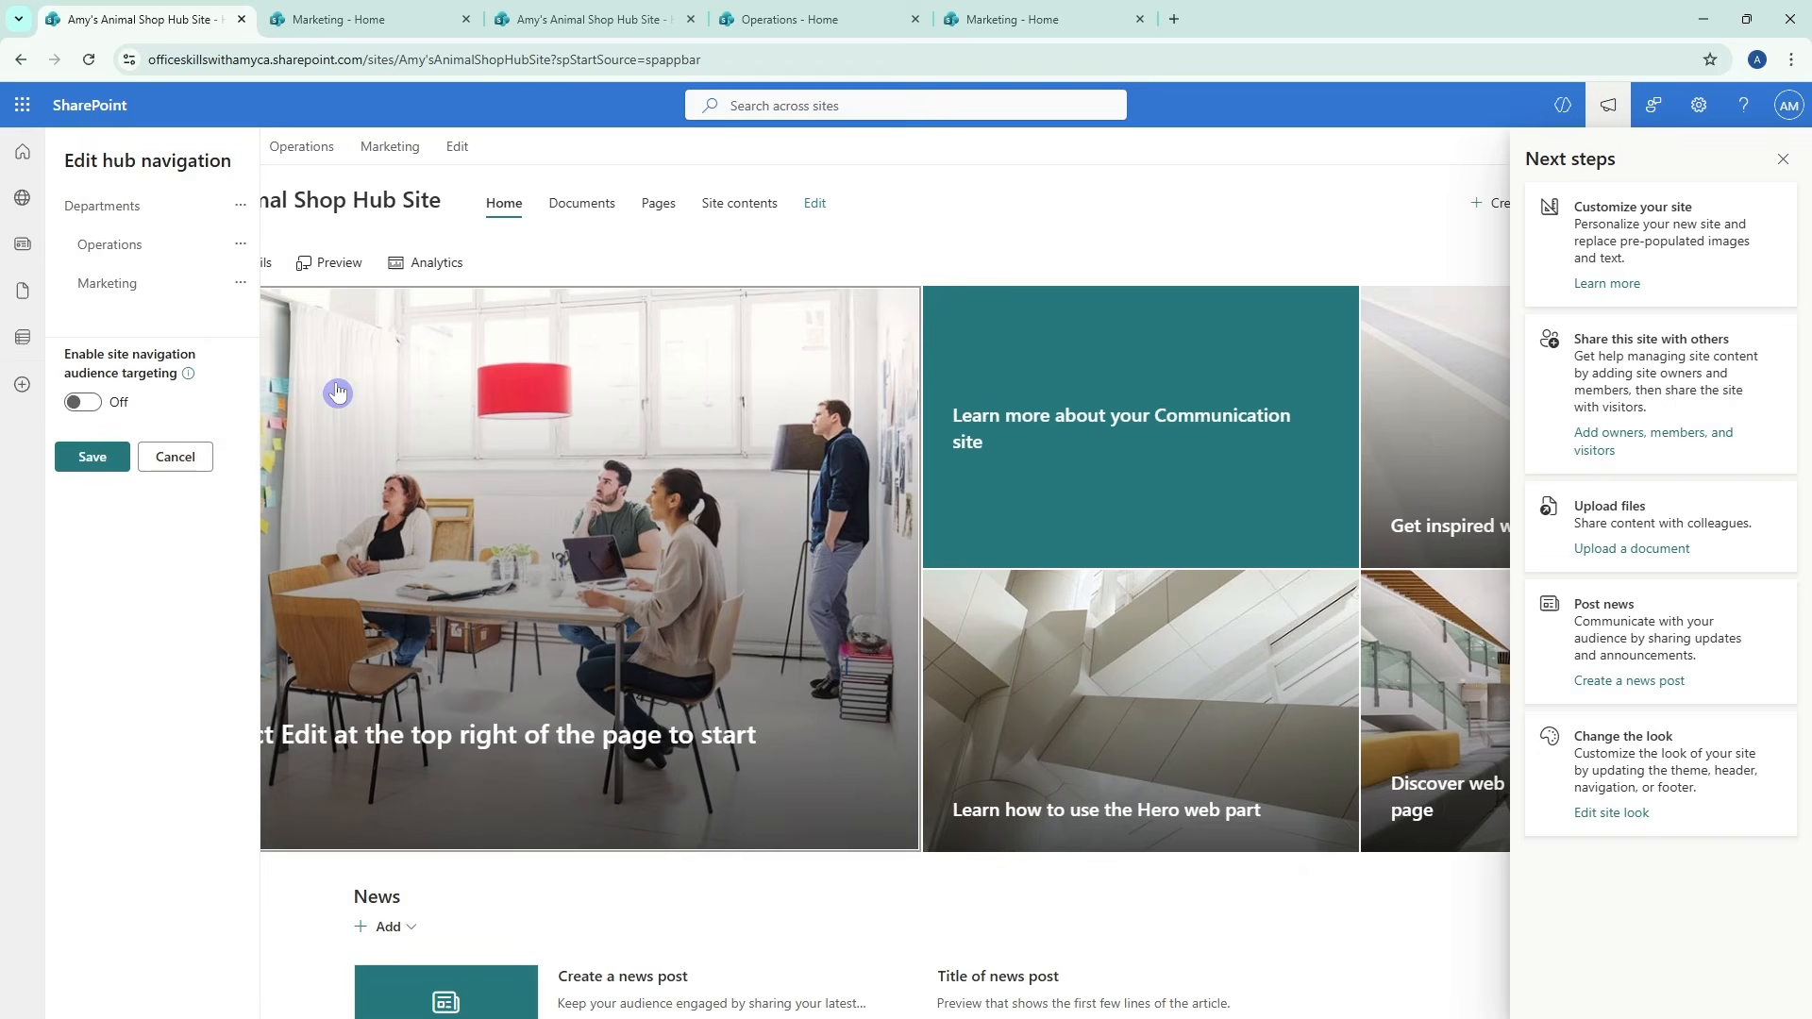
click(109, 466)
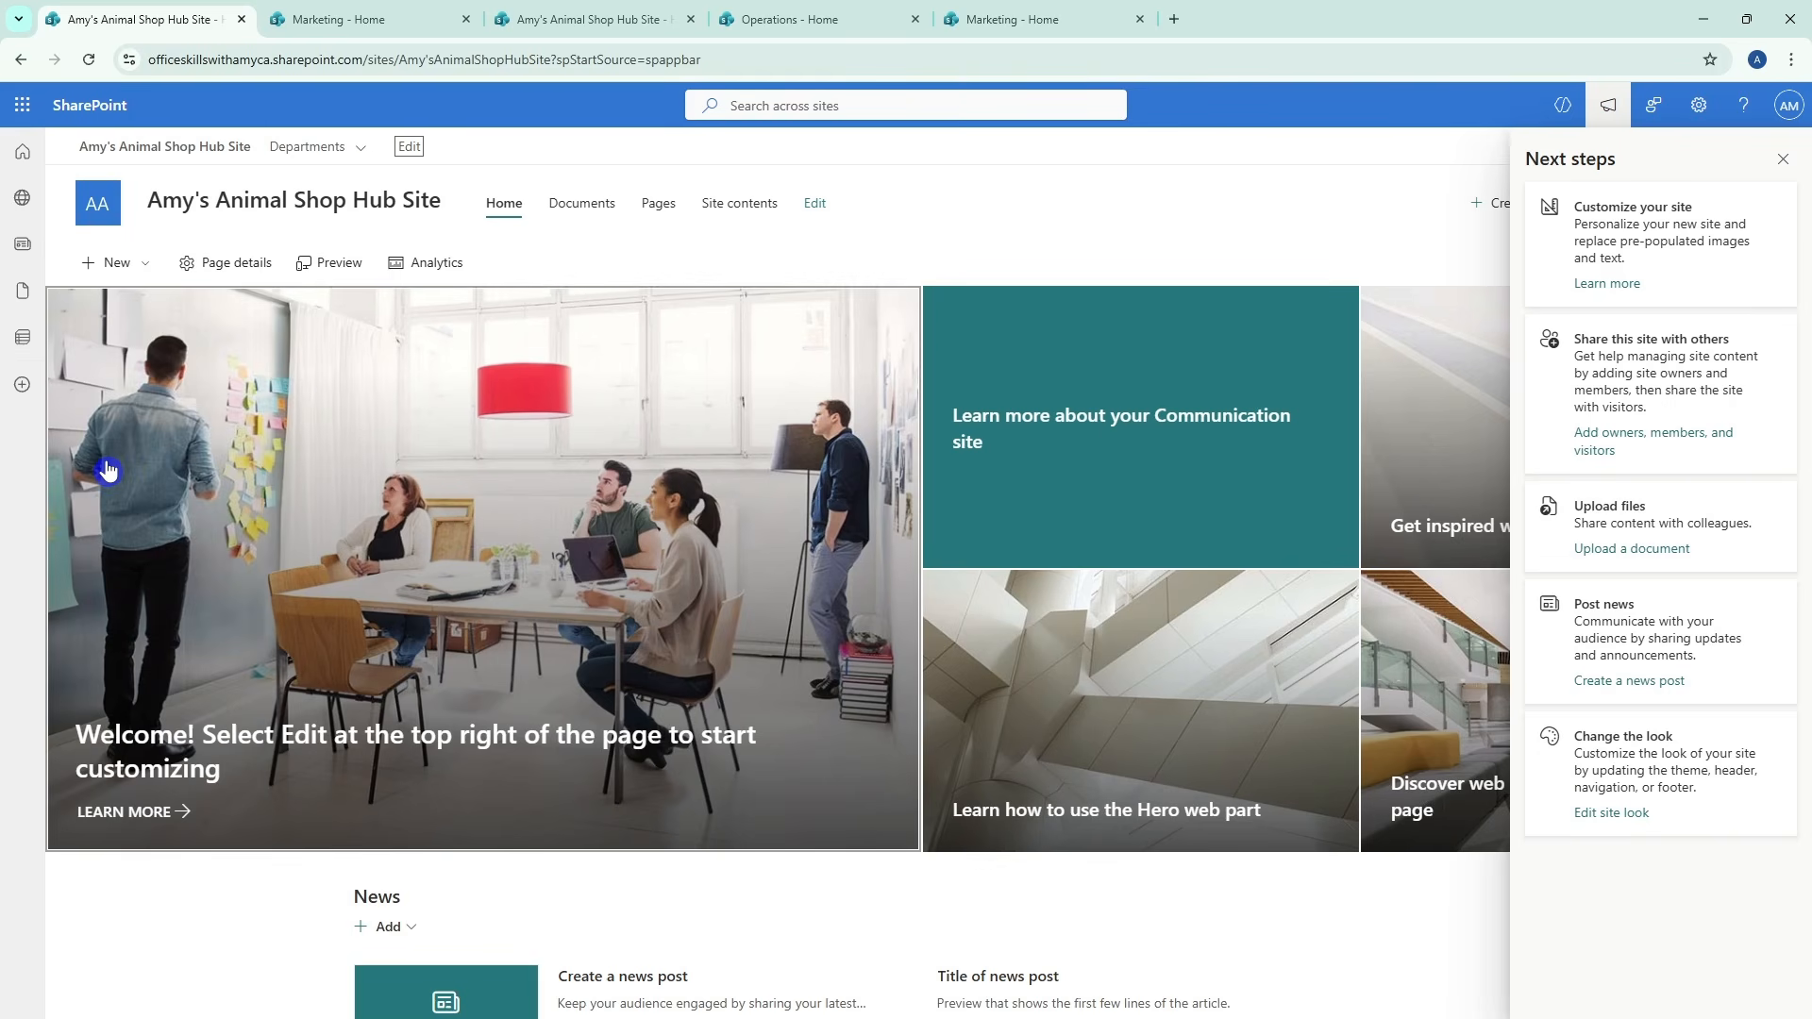
Test the Operations link under Departments in the hub navigation and return to the hub site
click(283, 149)
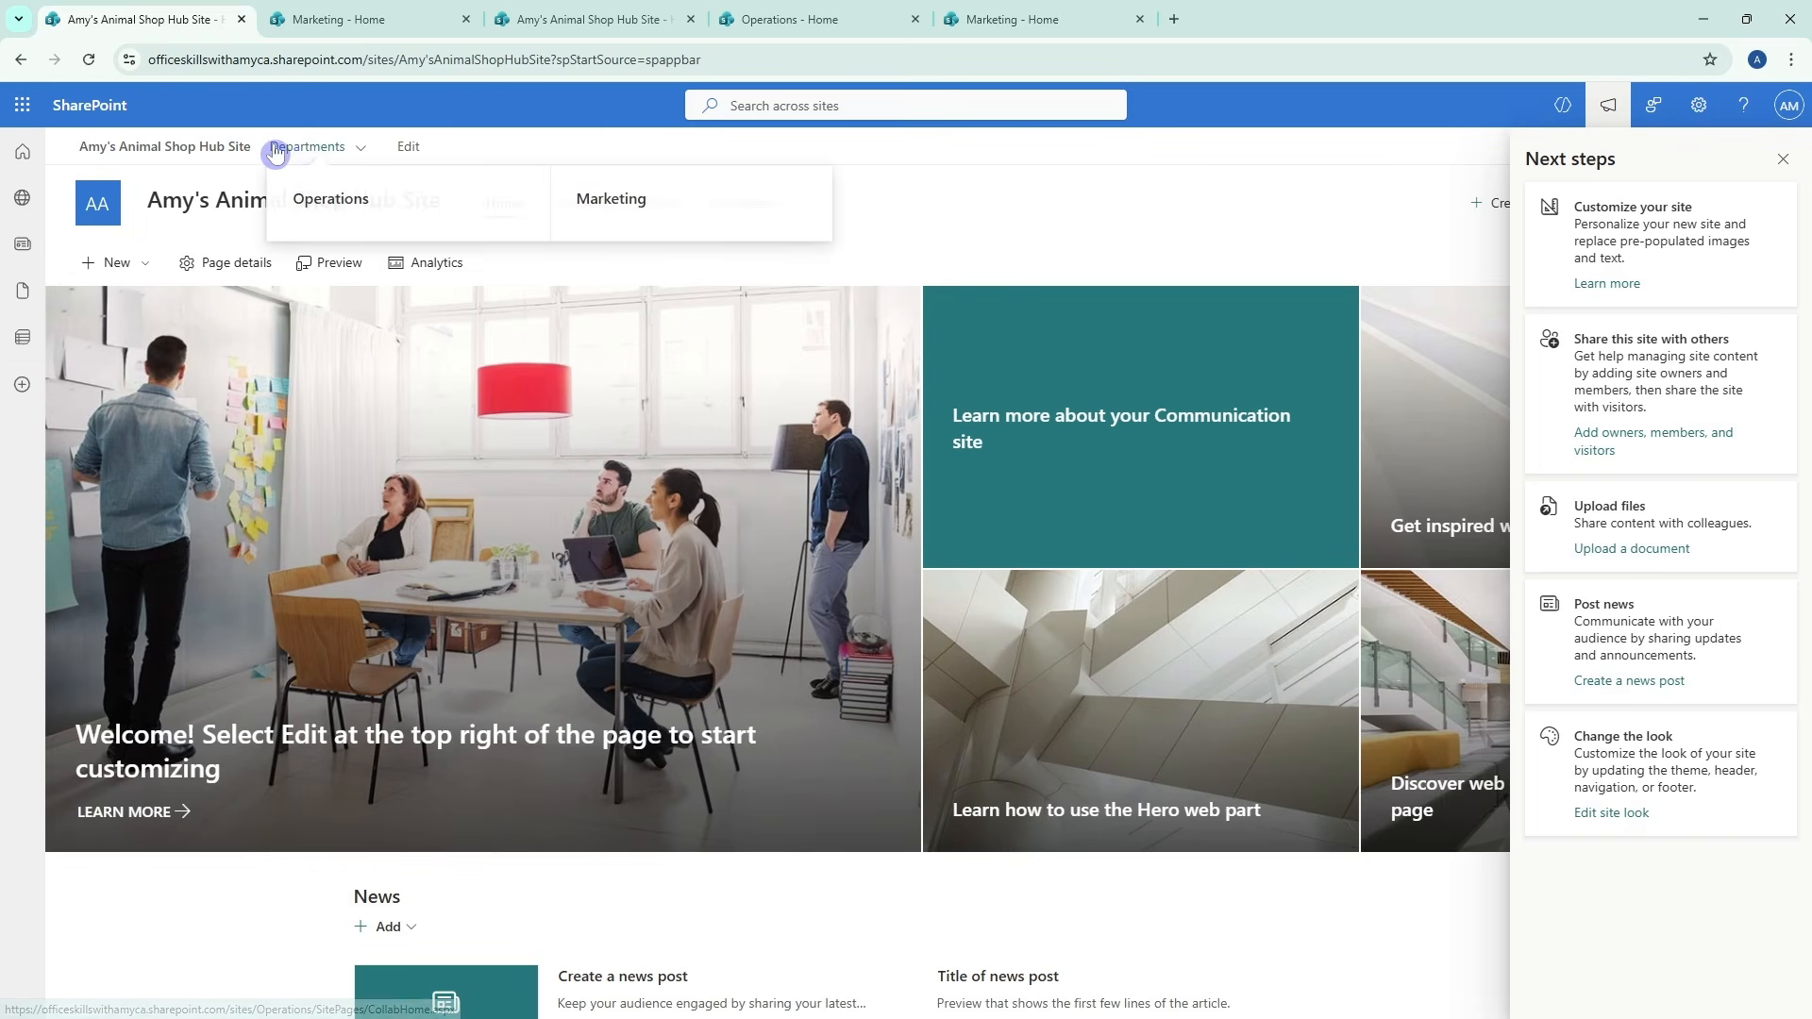
click(311, 209)
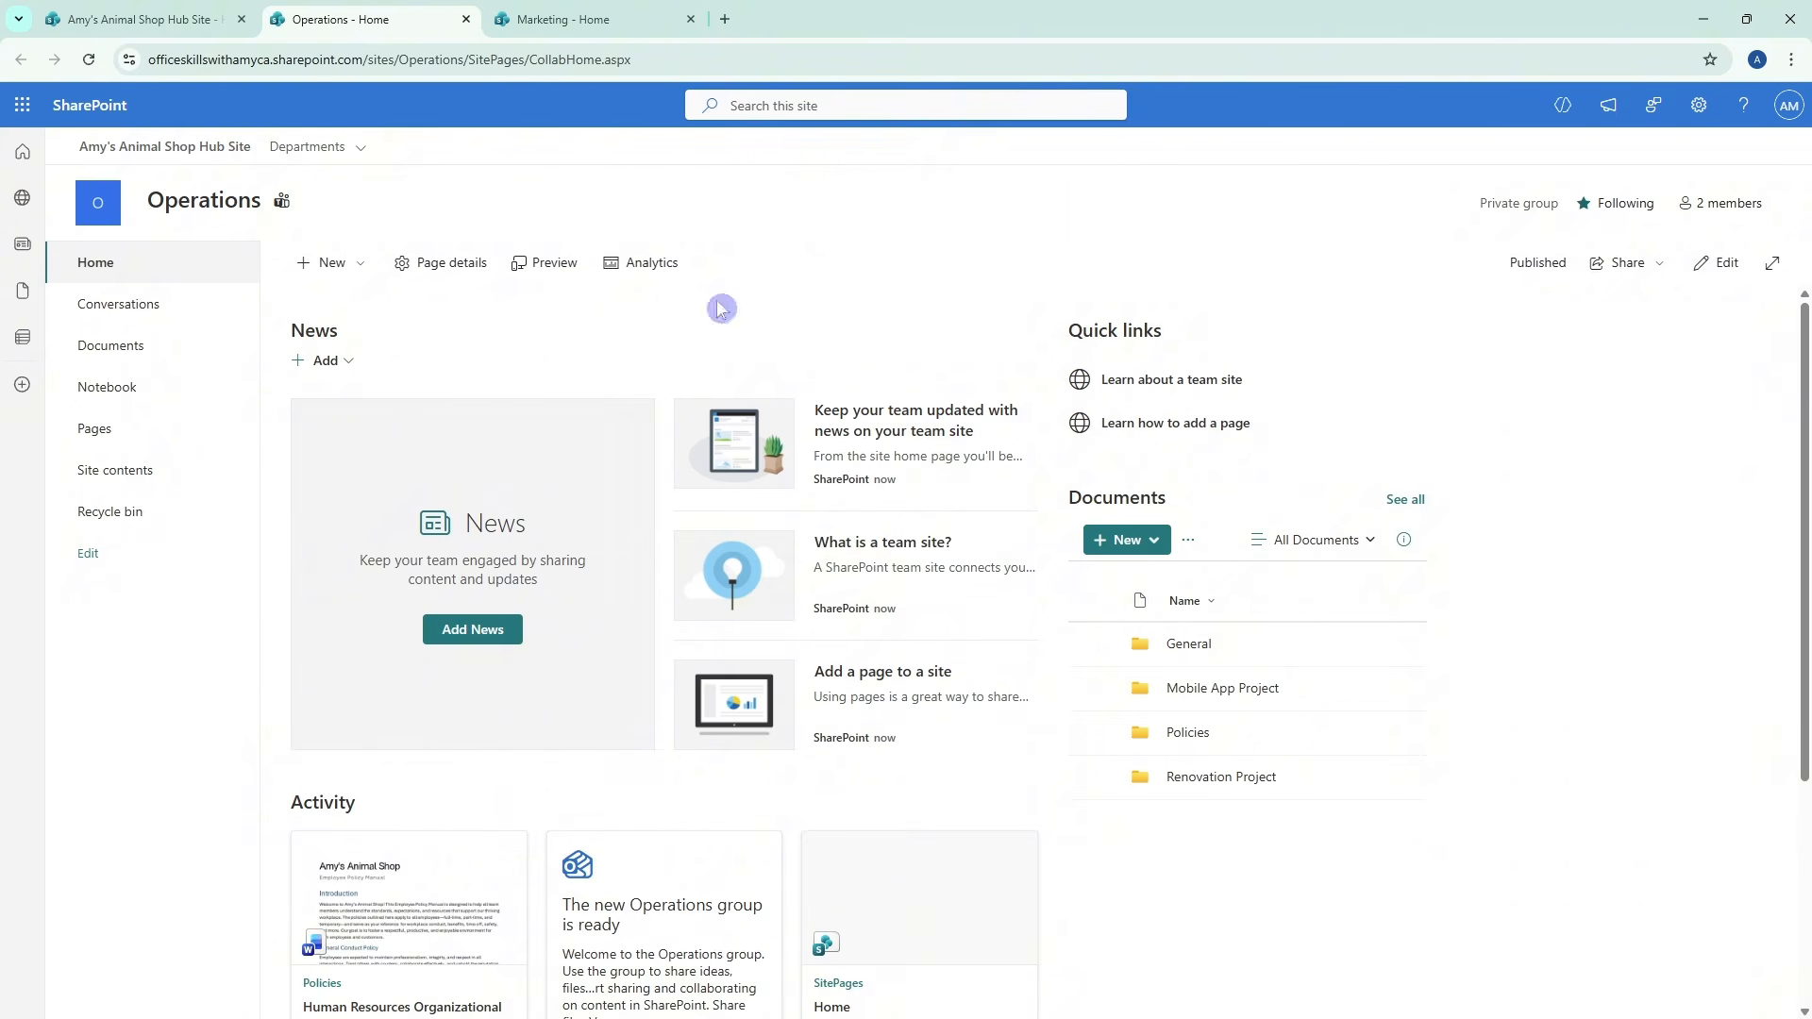
click(191, 21)
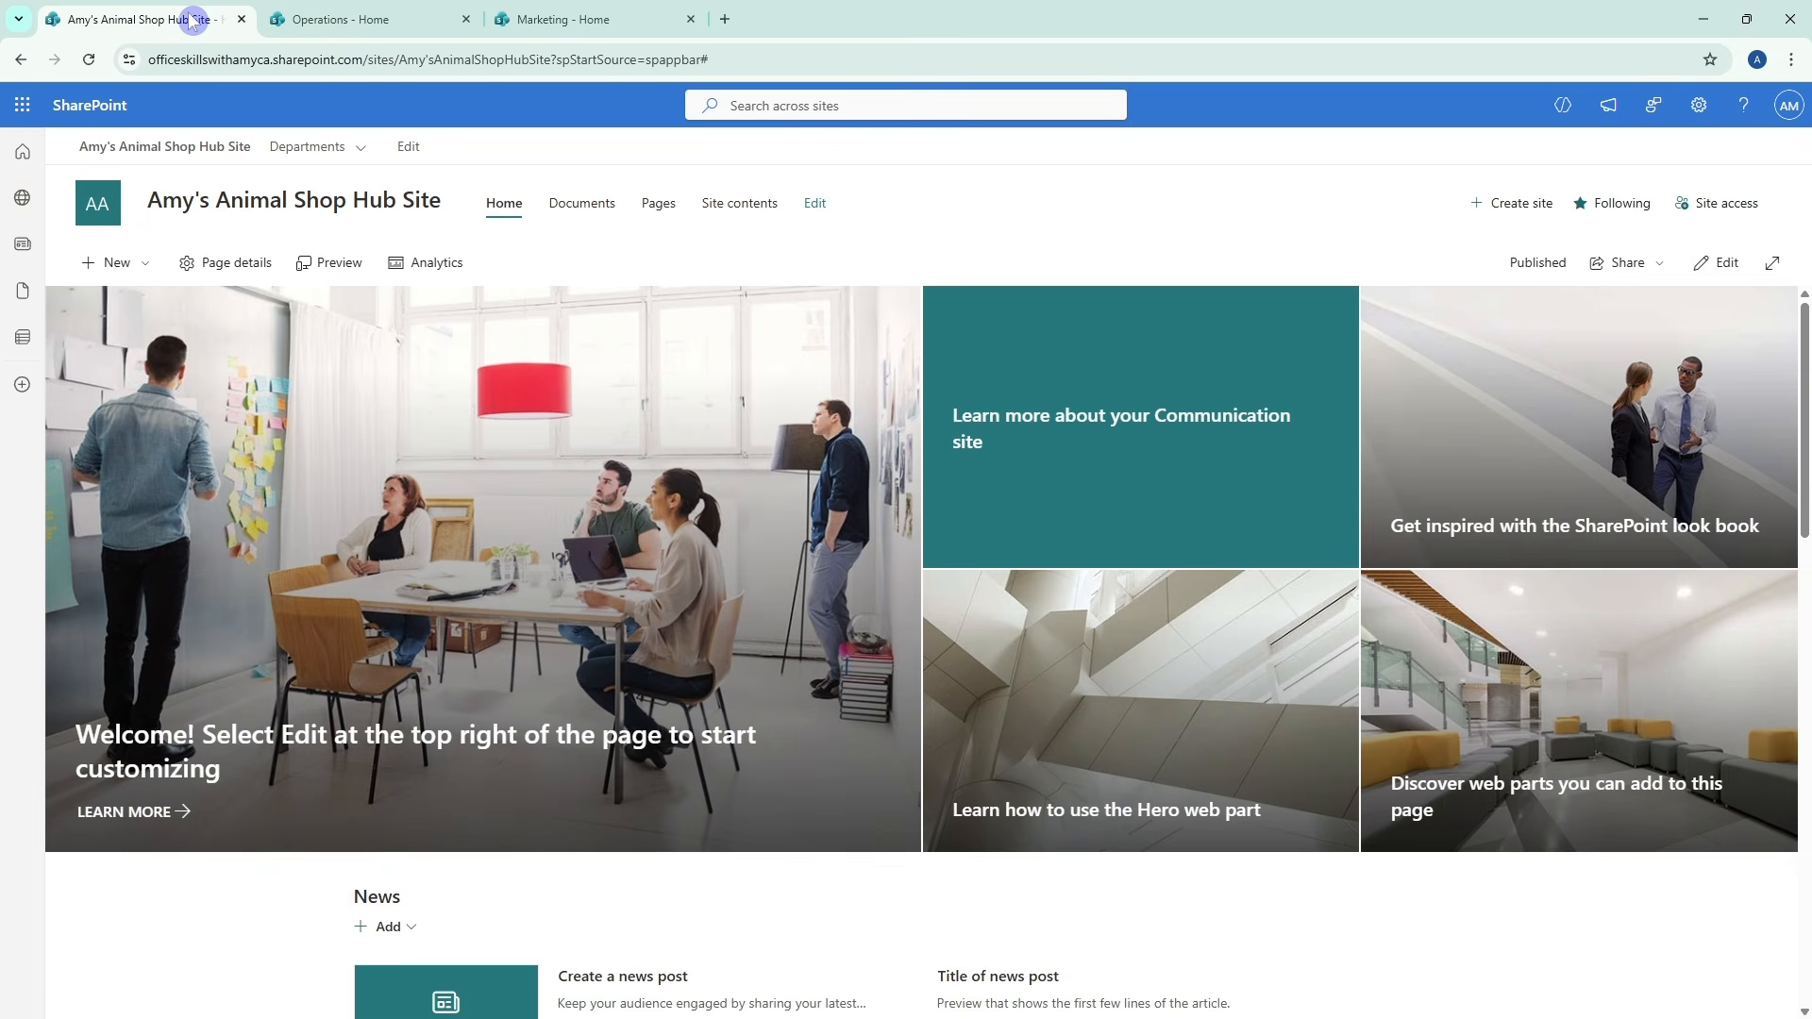
Review the hub site settings for logo, name and join approval, and close them without changes
click(1704, 111)
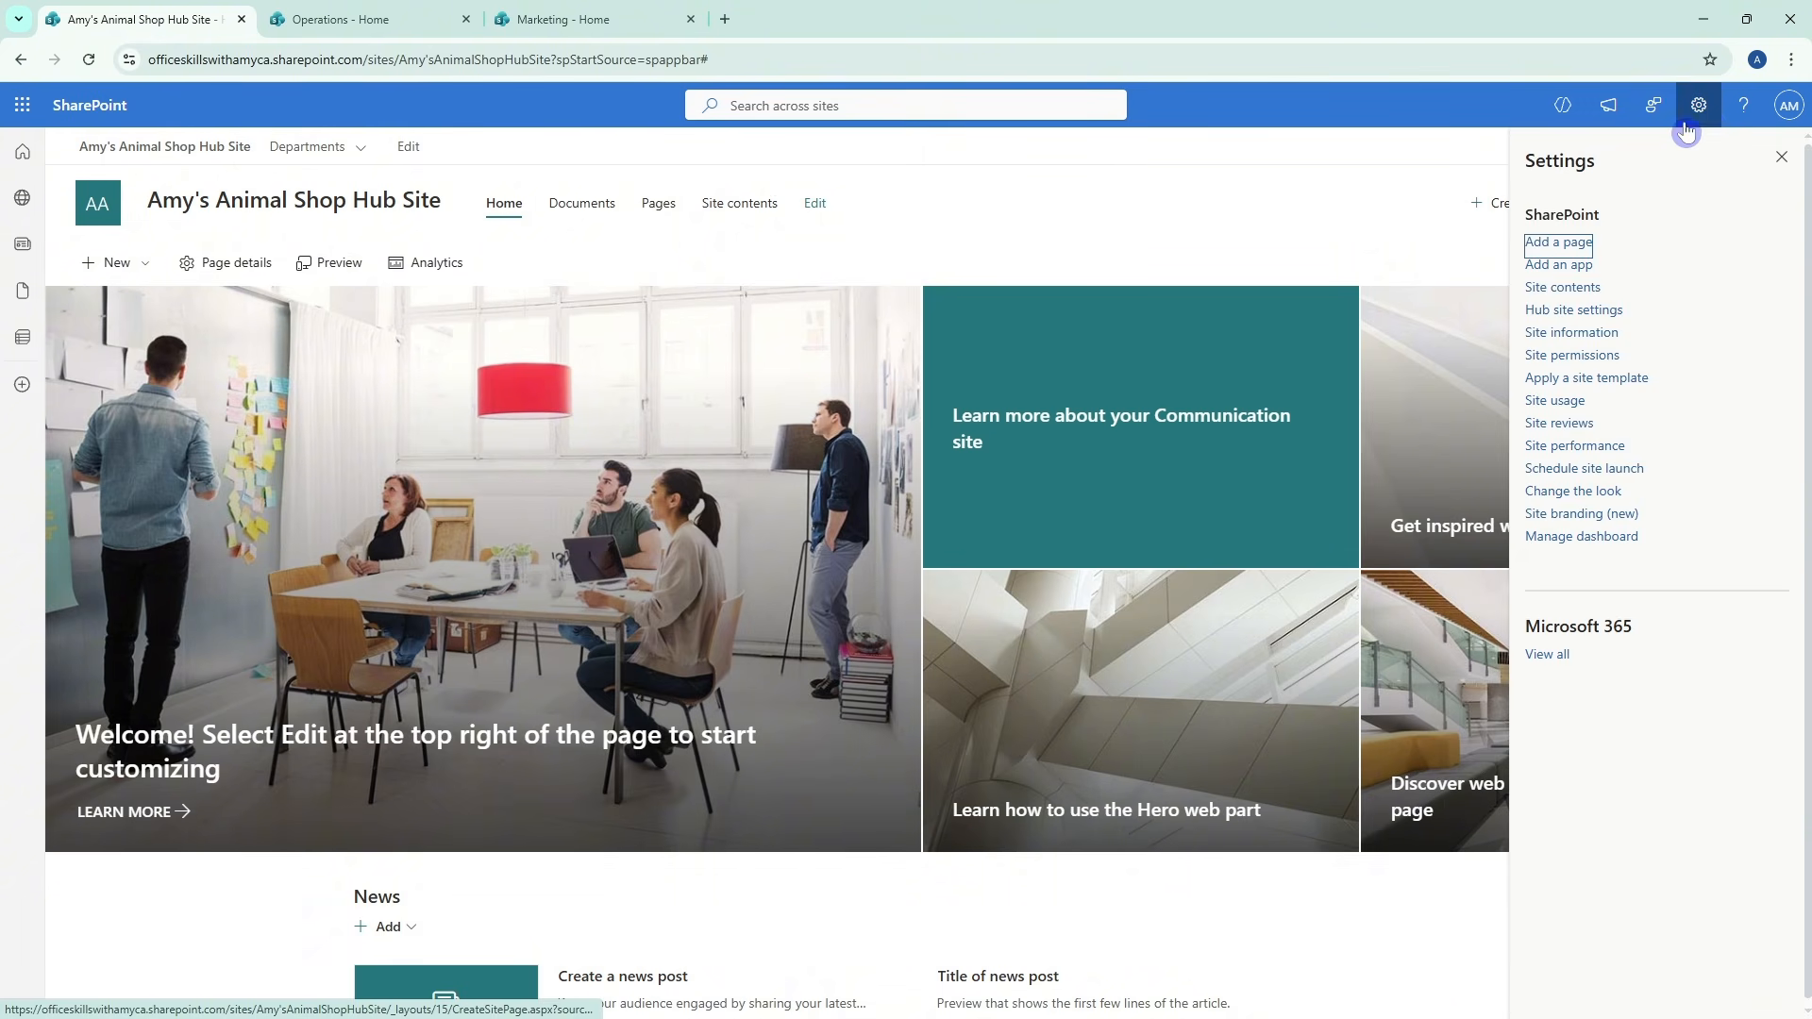
click(1586, 314)
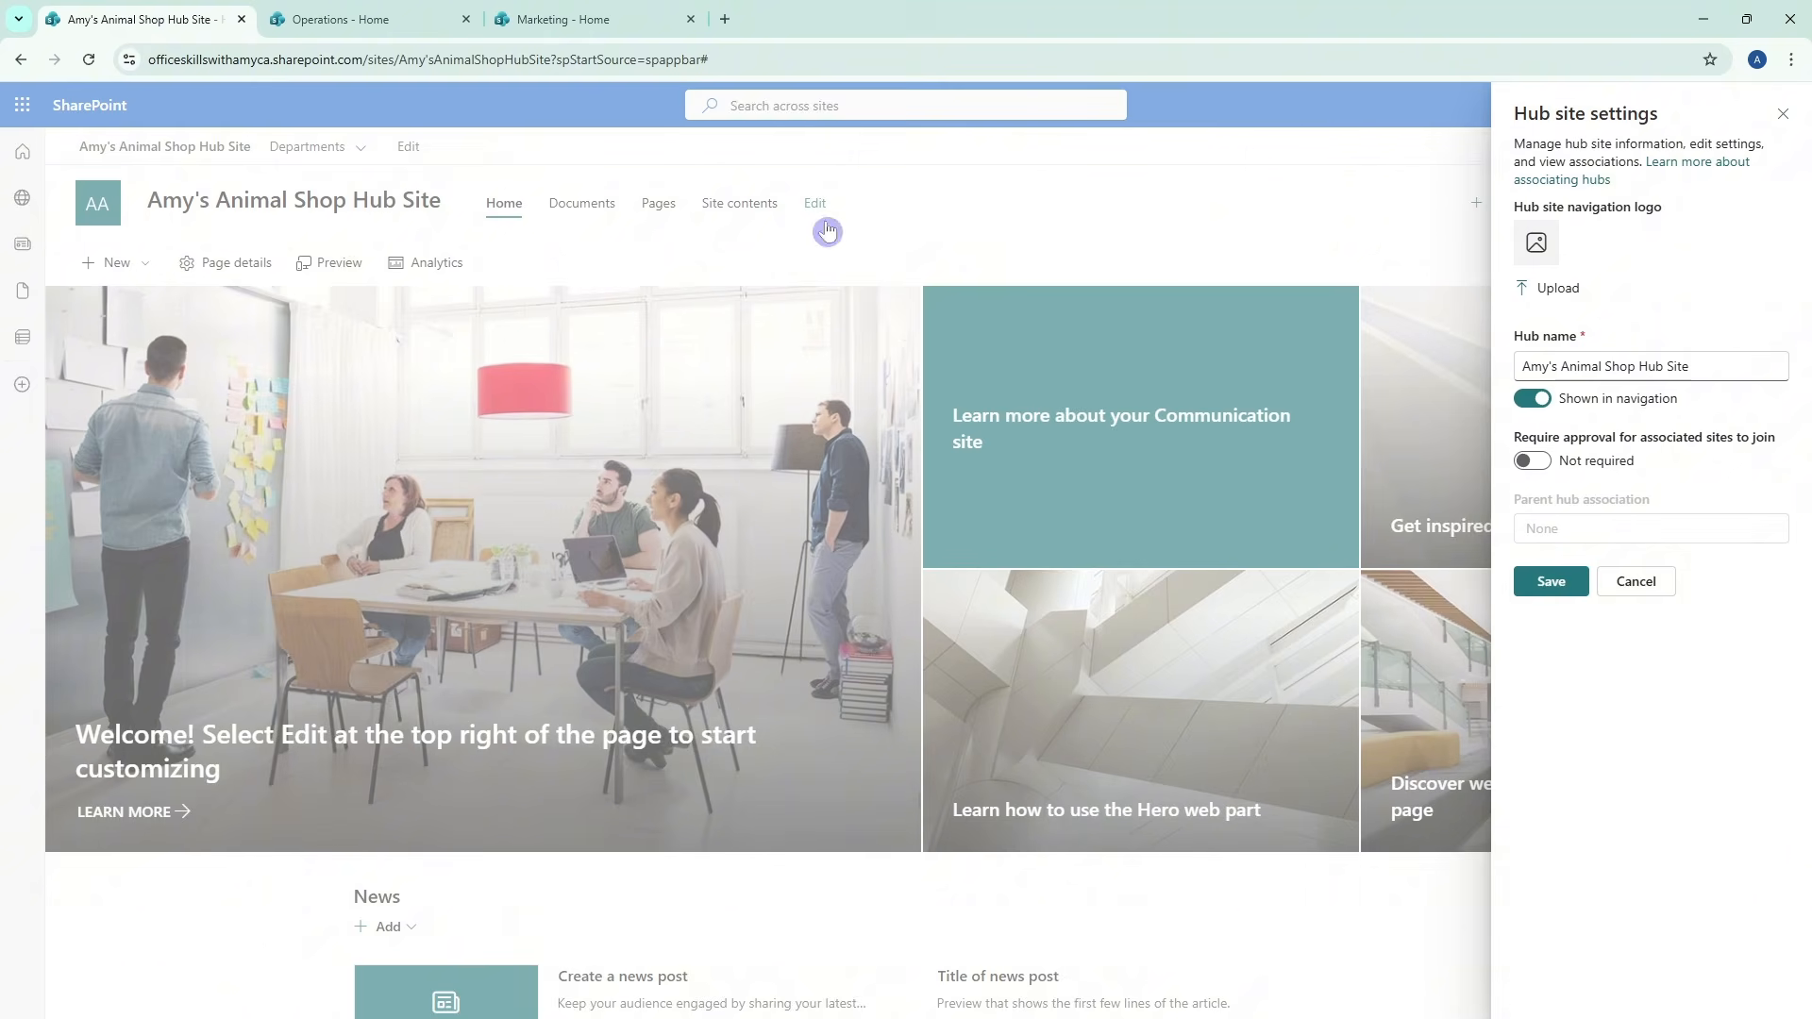
click(1644, 586)
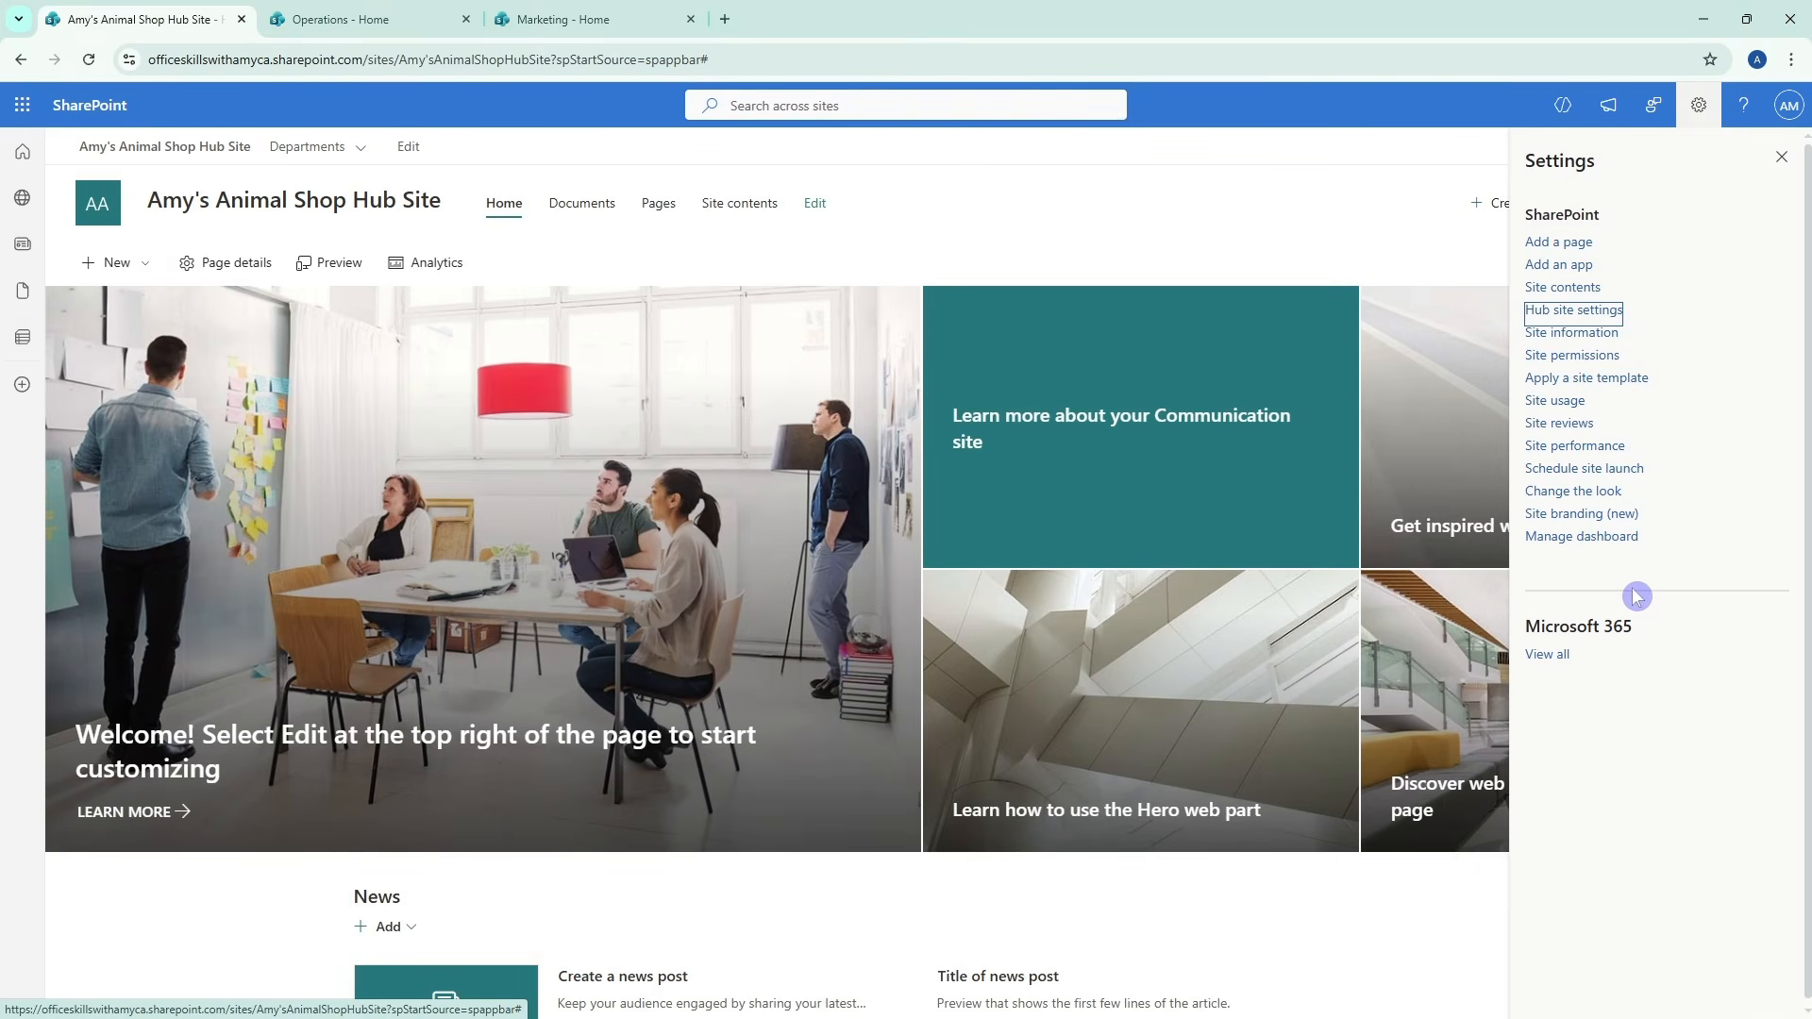
Apply the Dark Teal theme to the hub site and check it on the Operations site
click(1575, 498)
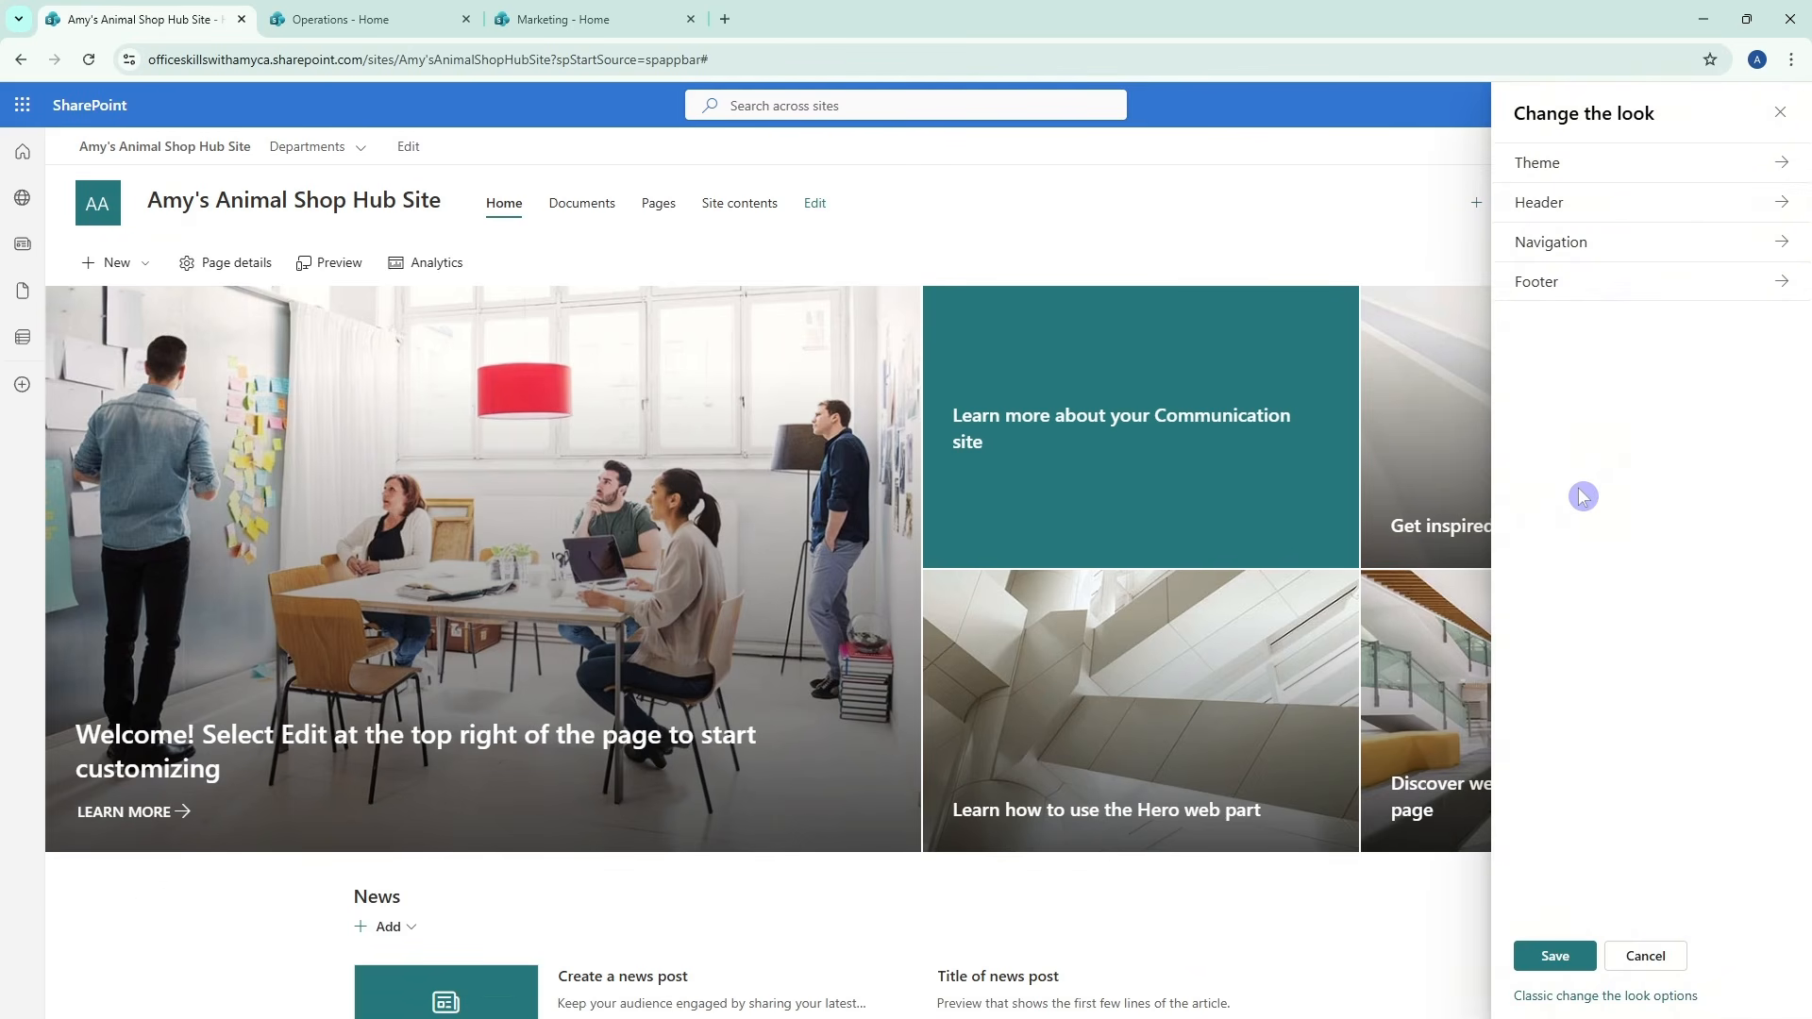
click(1689, 185)
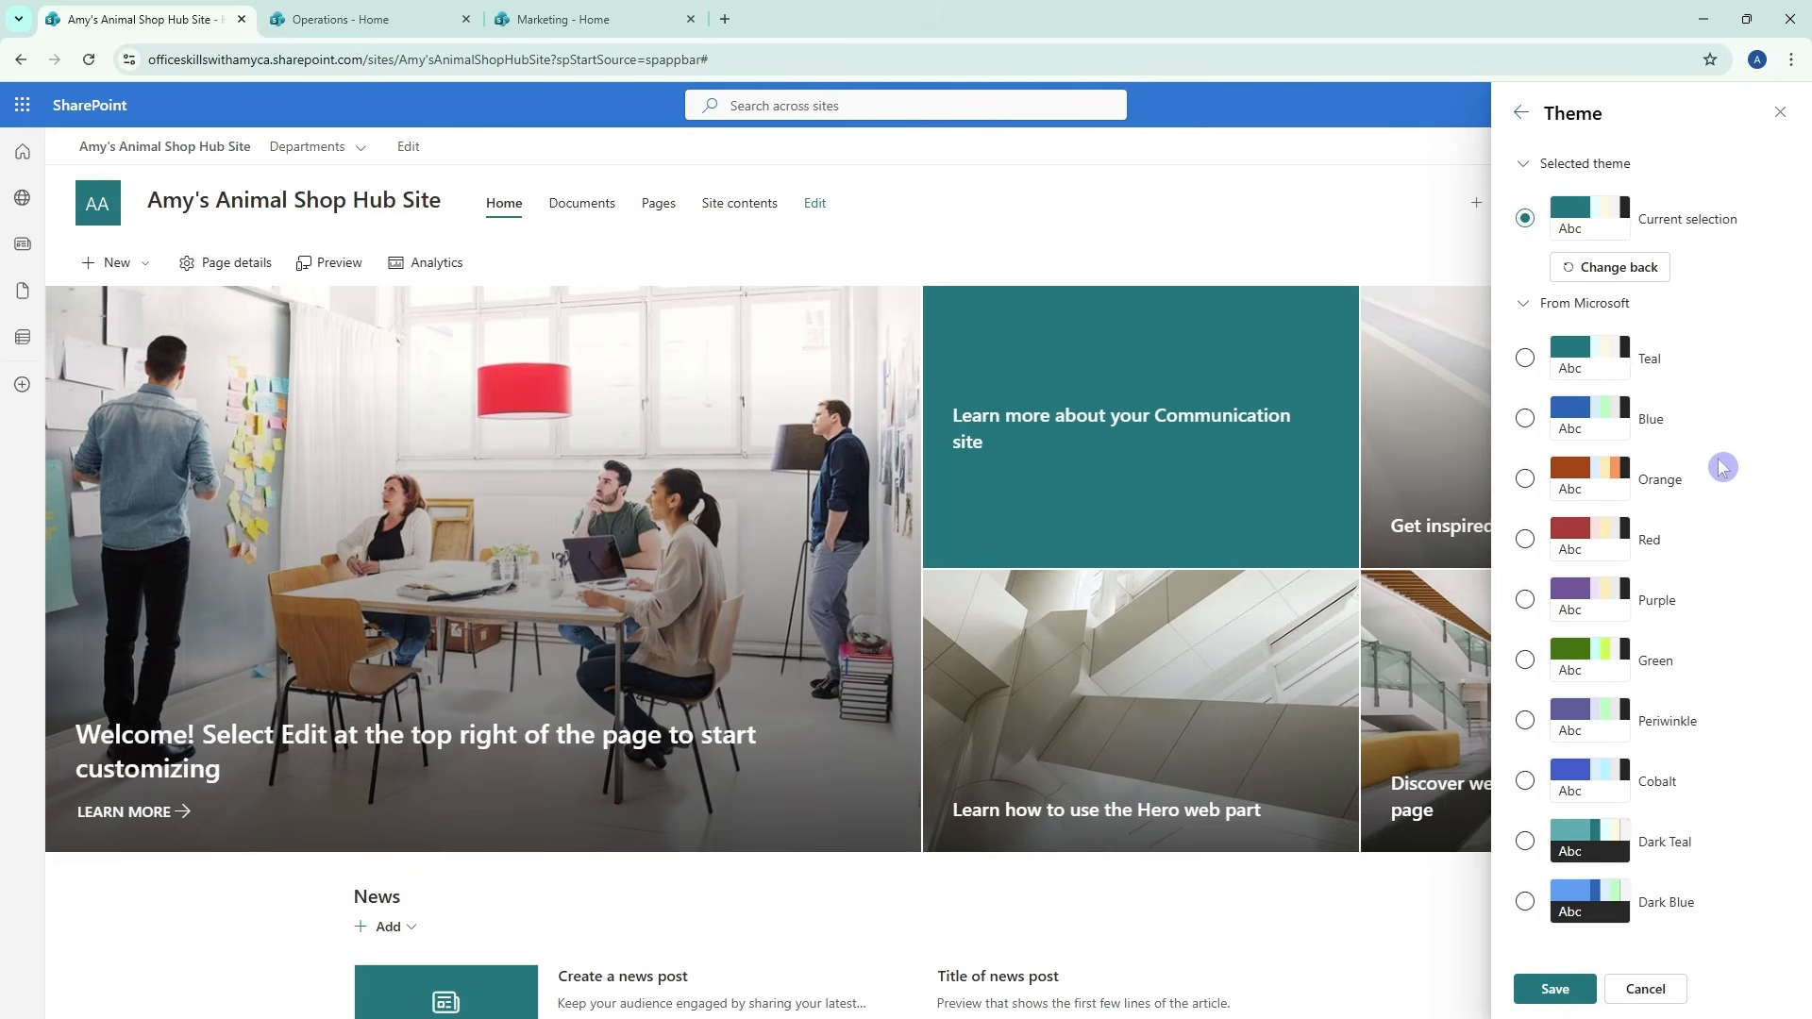
click(1526, 842)
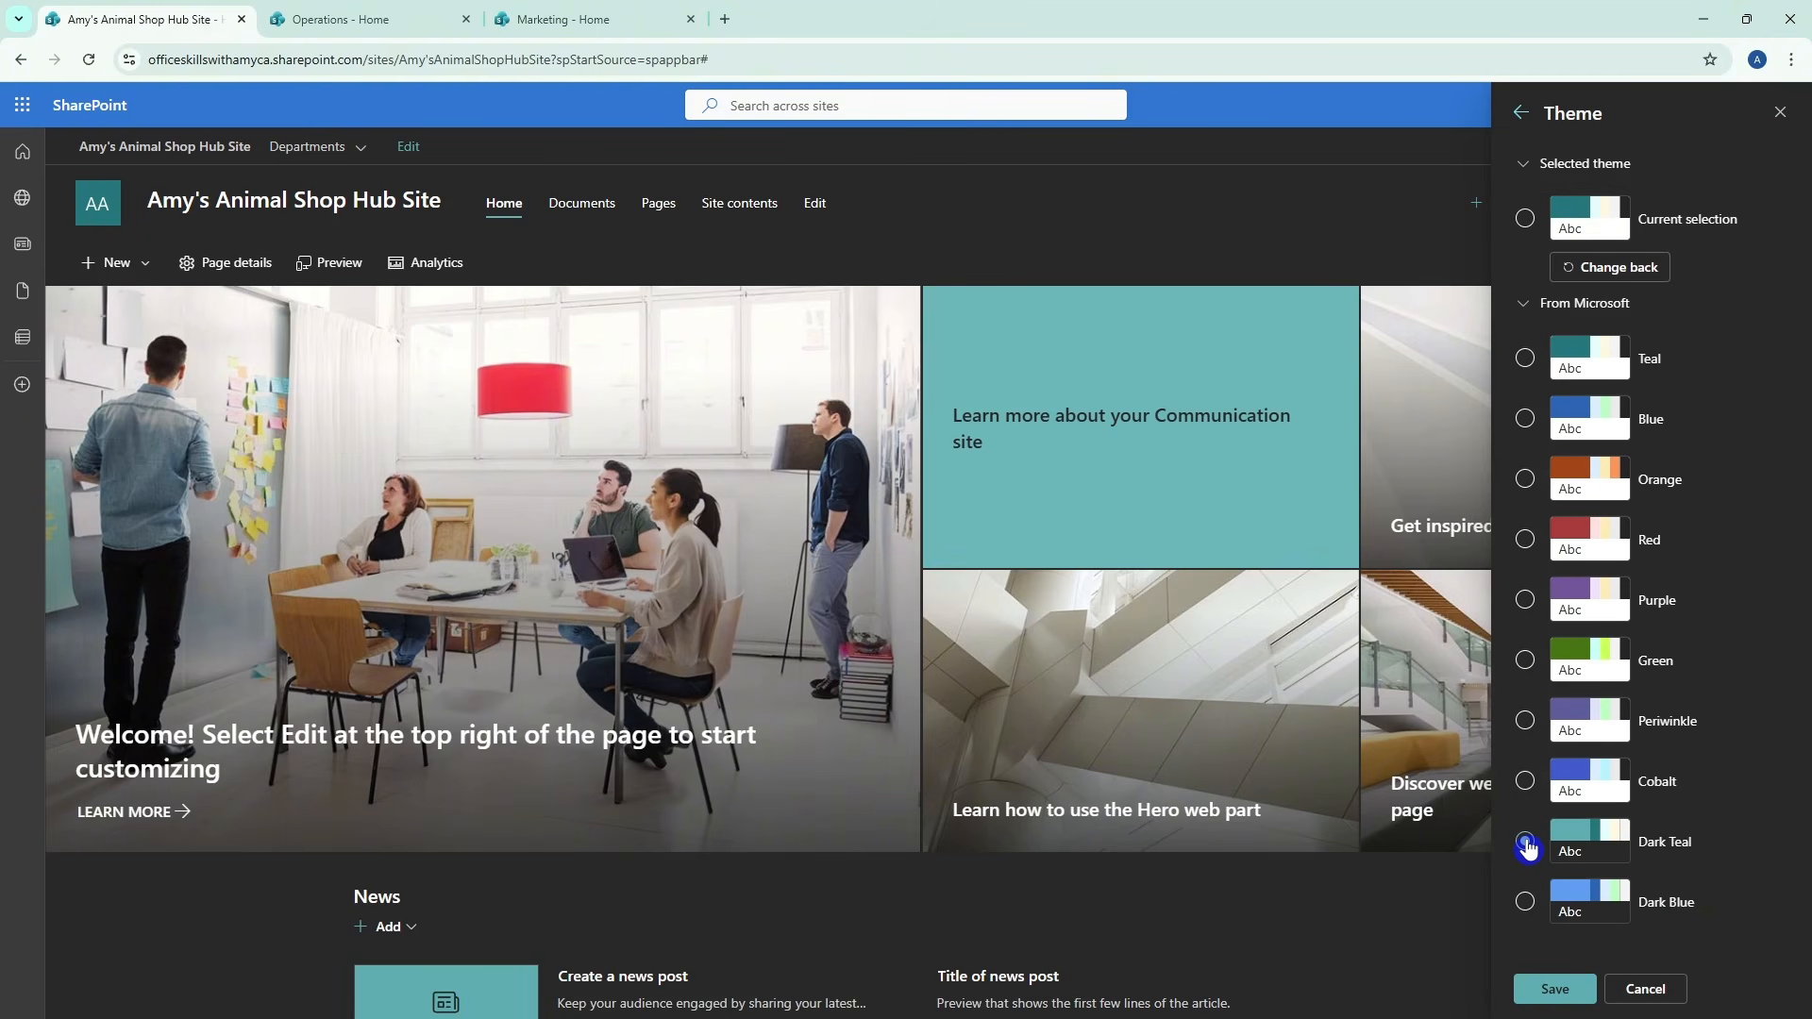
click(1542, 993)
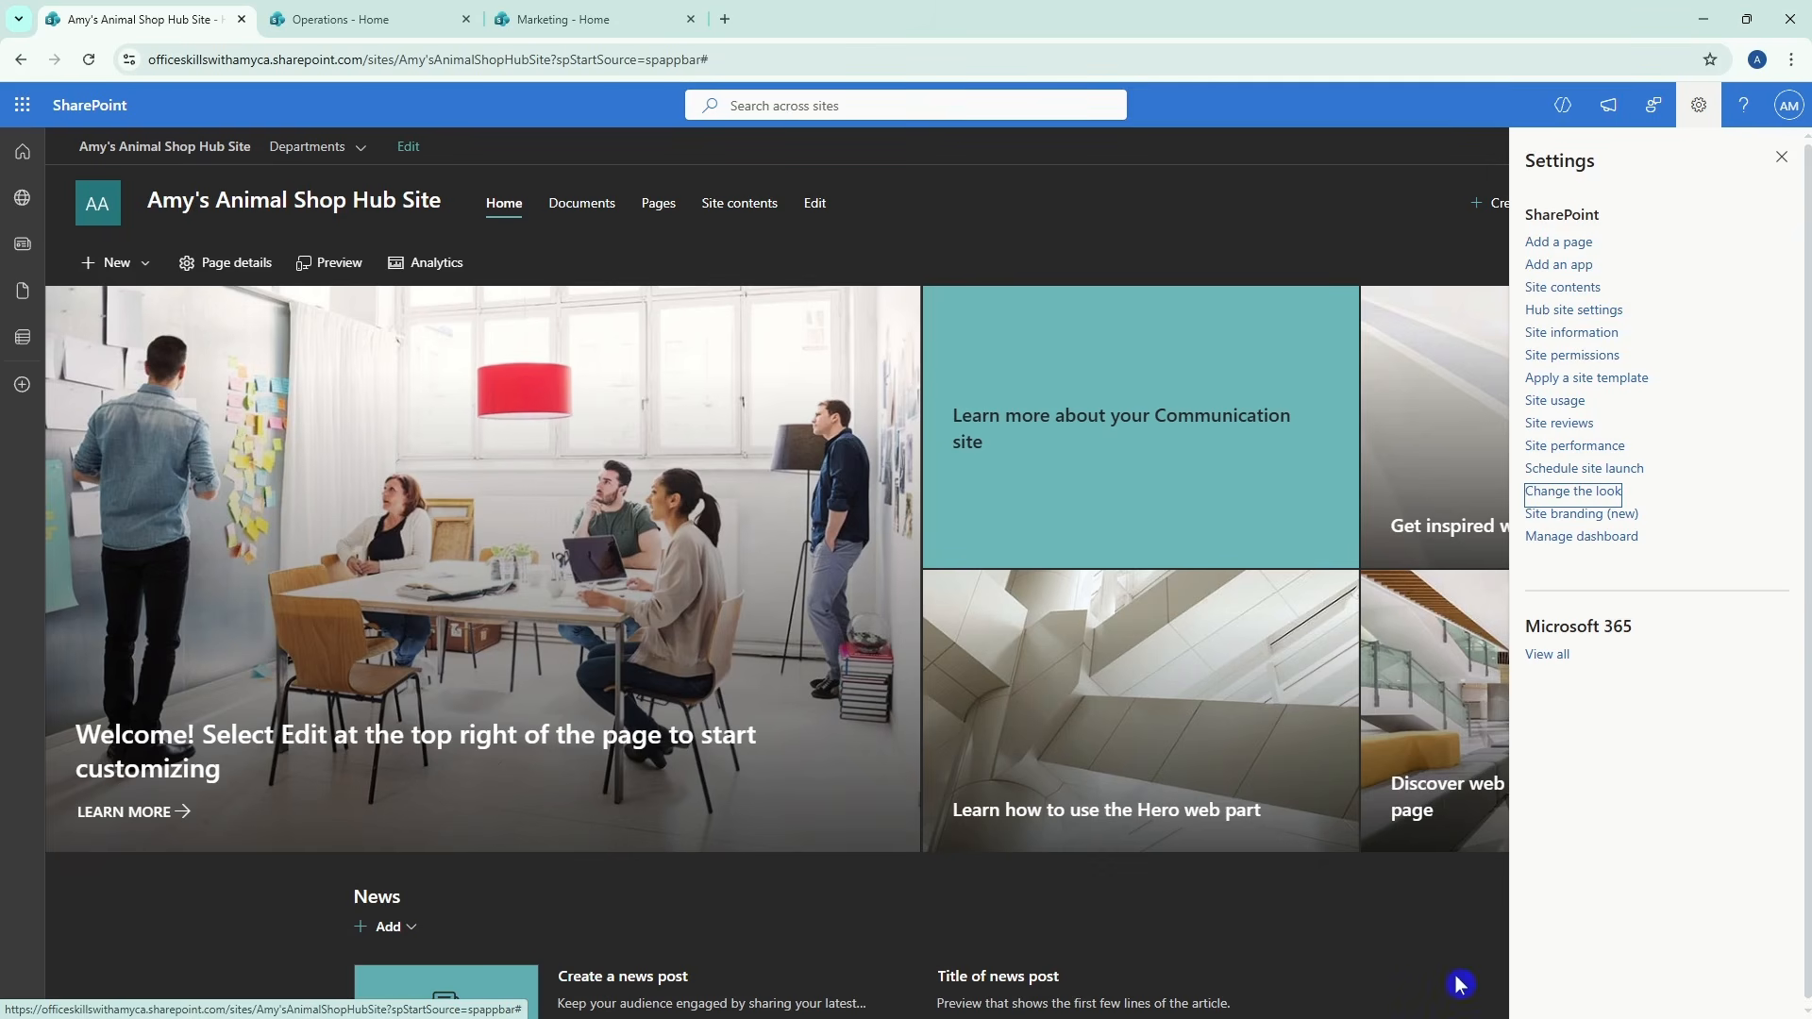
click(1427, 911)
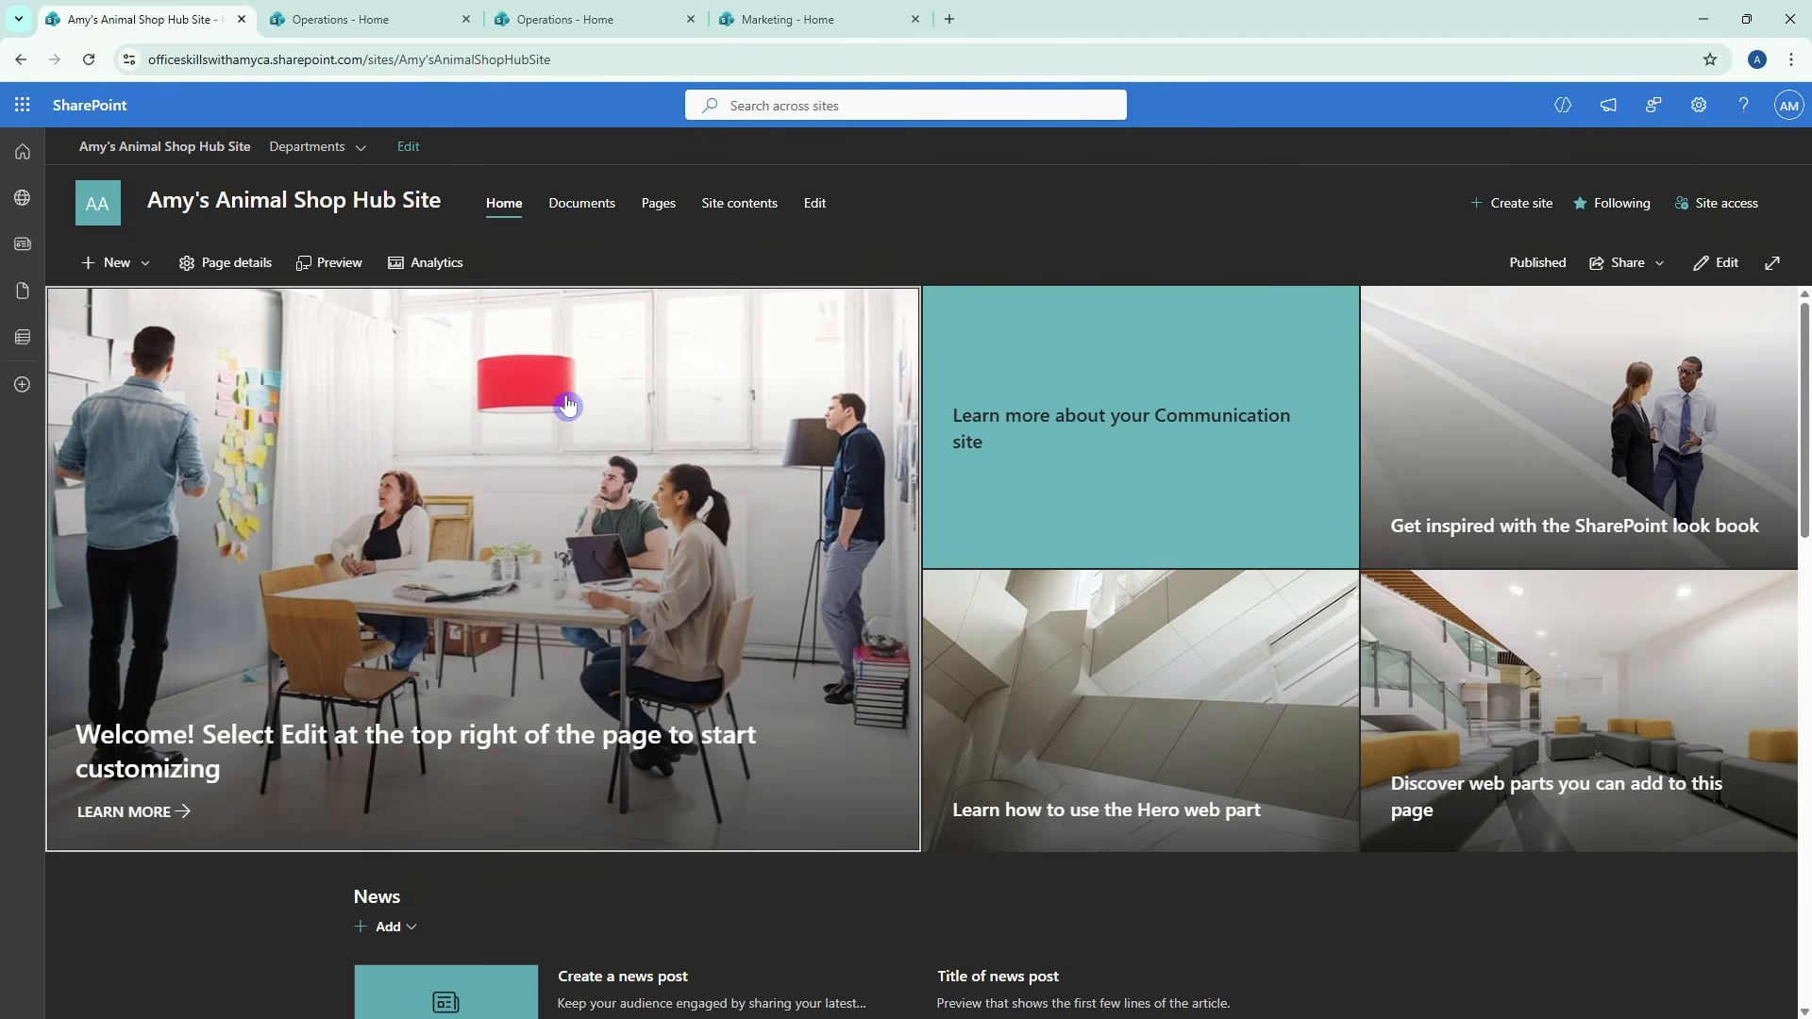
click(348, 148)
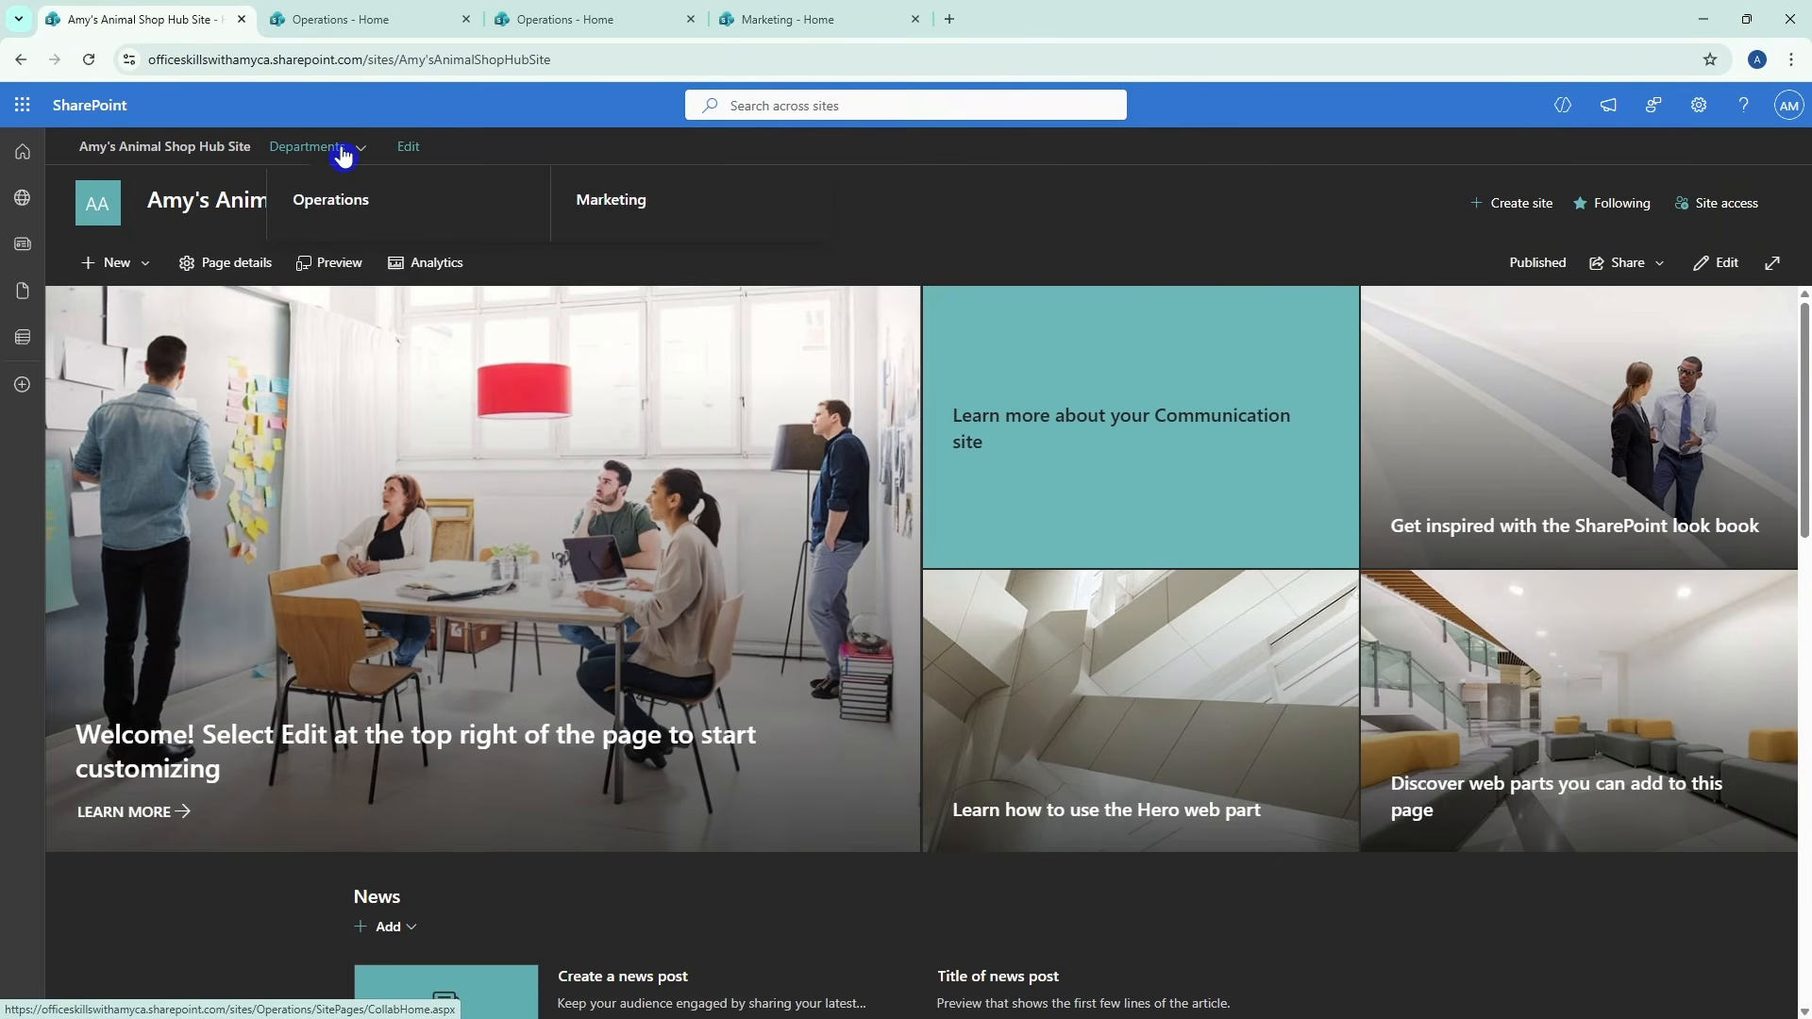
click(346, 198)
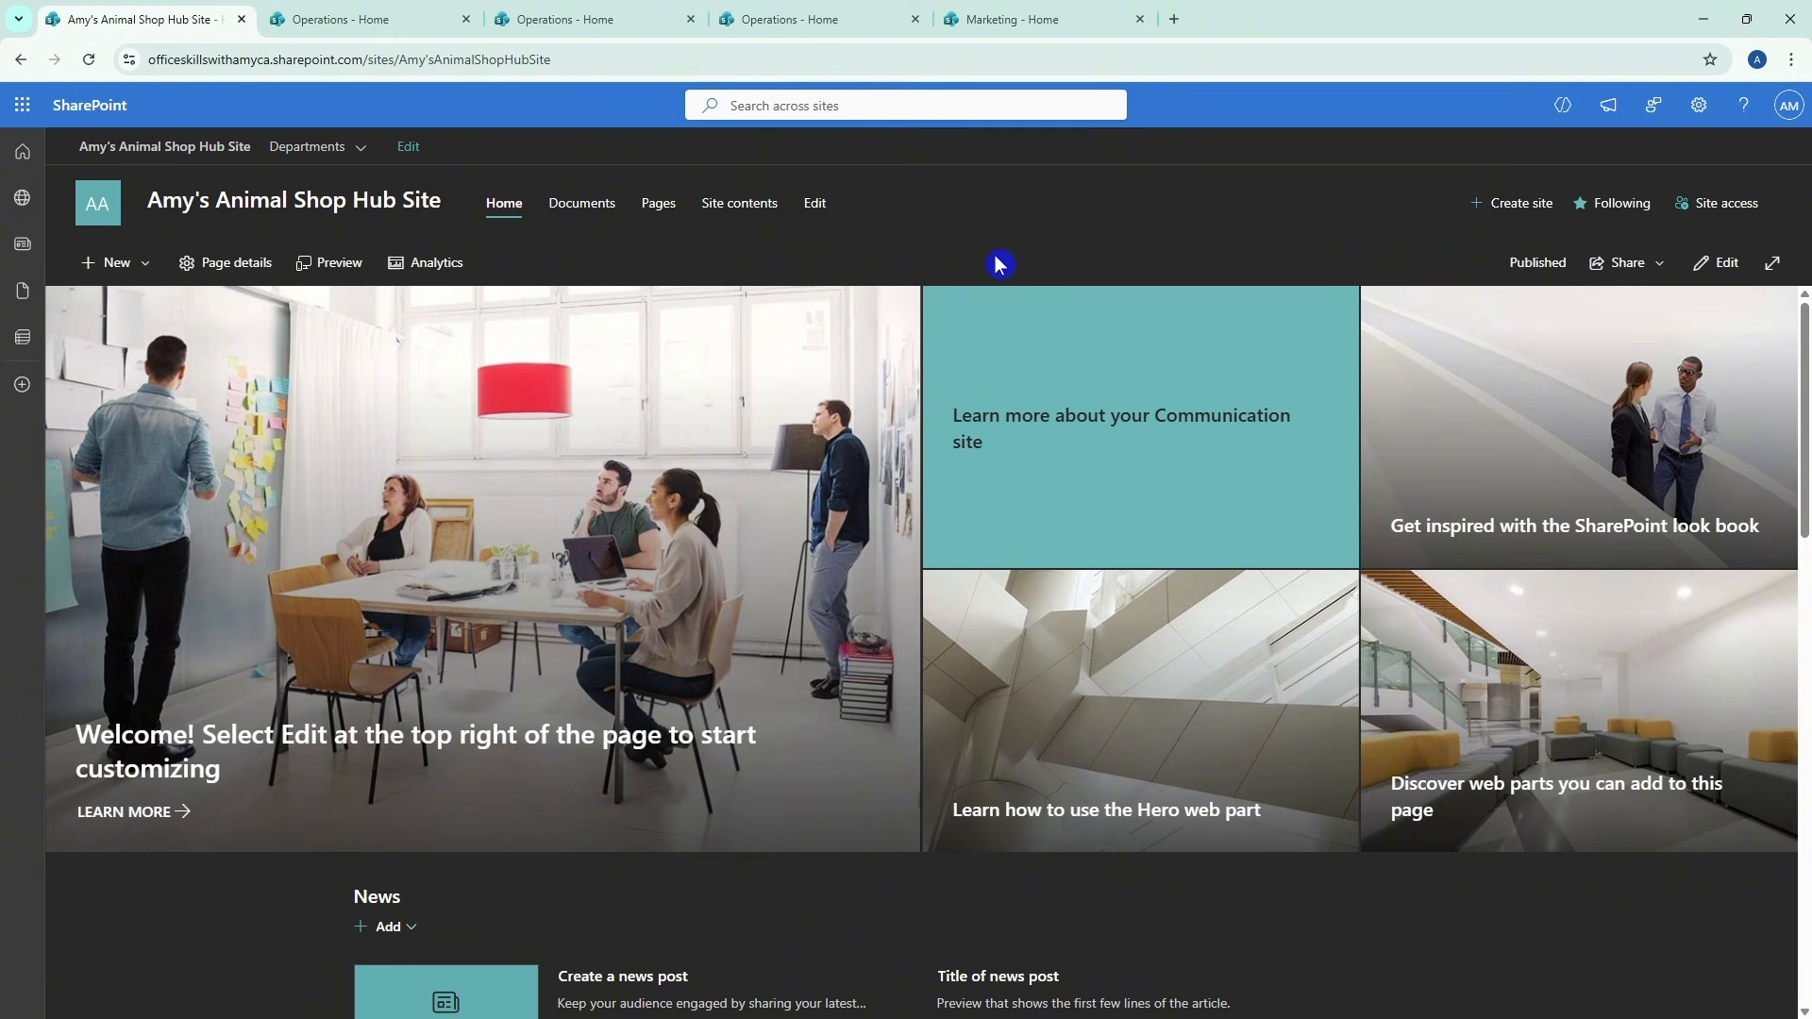
Share the hub site with the Operations members group at Read permission, with an email notification
click(1727, 208)
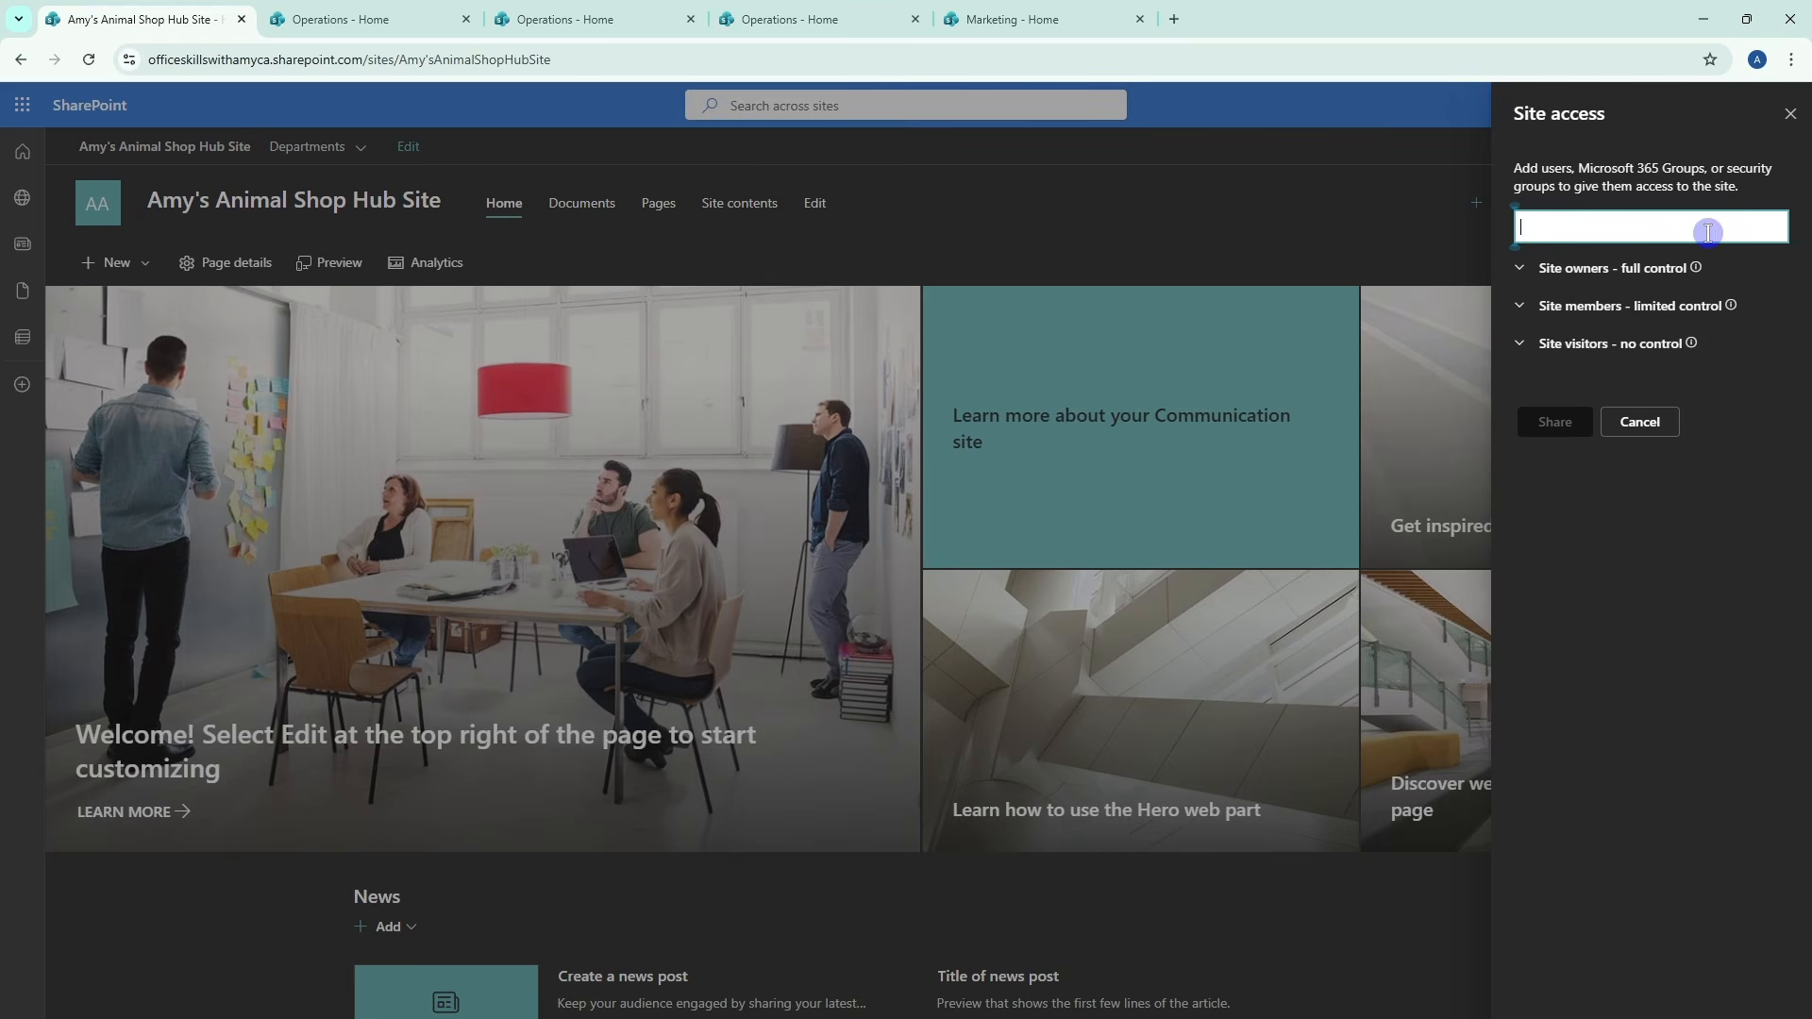
click(1523, 212)
text(operations)
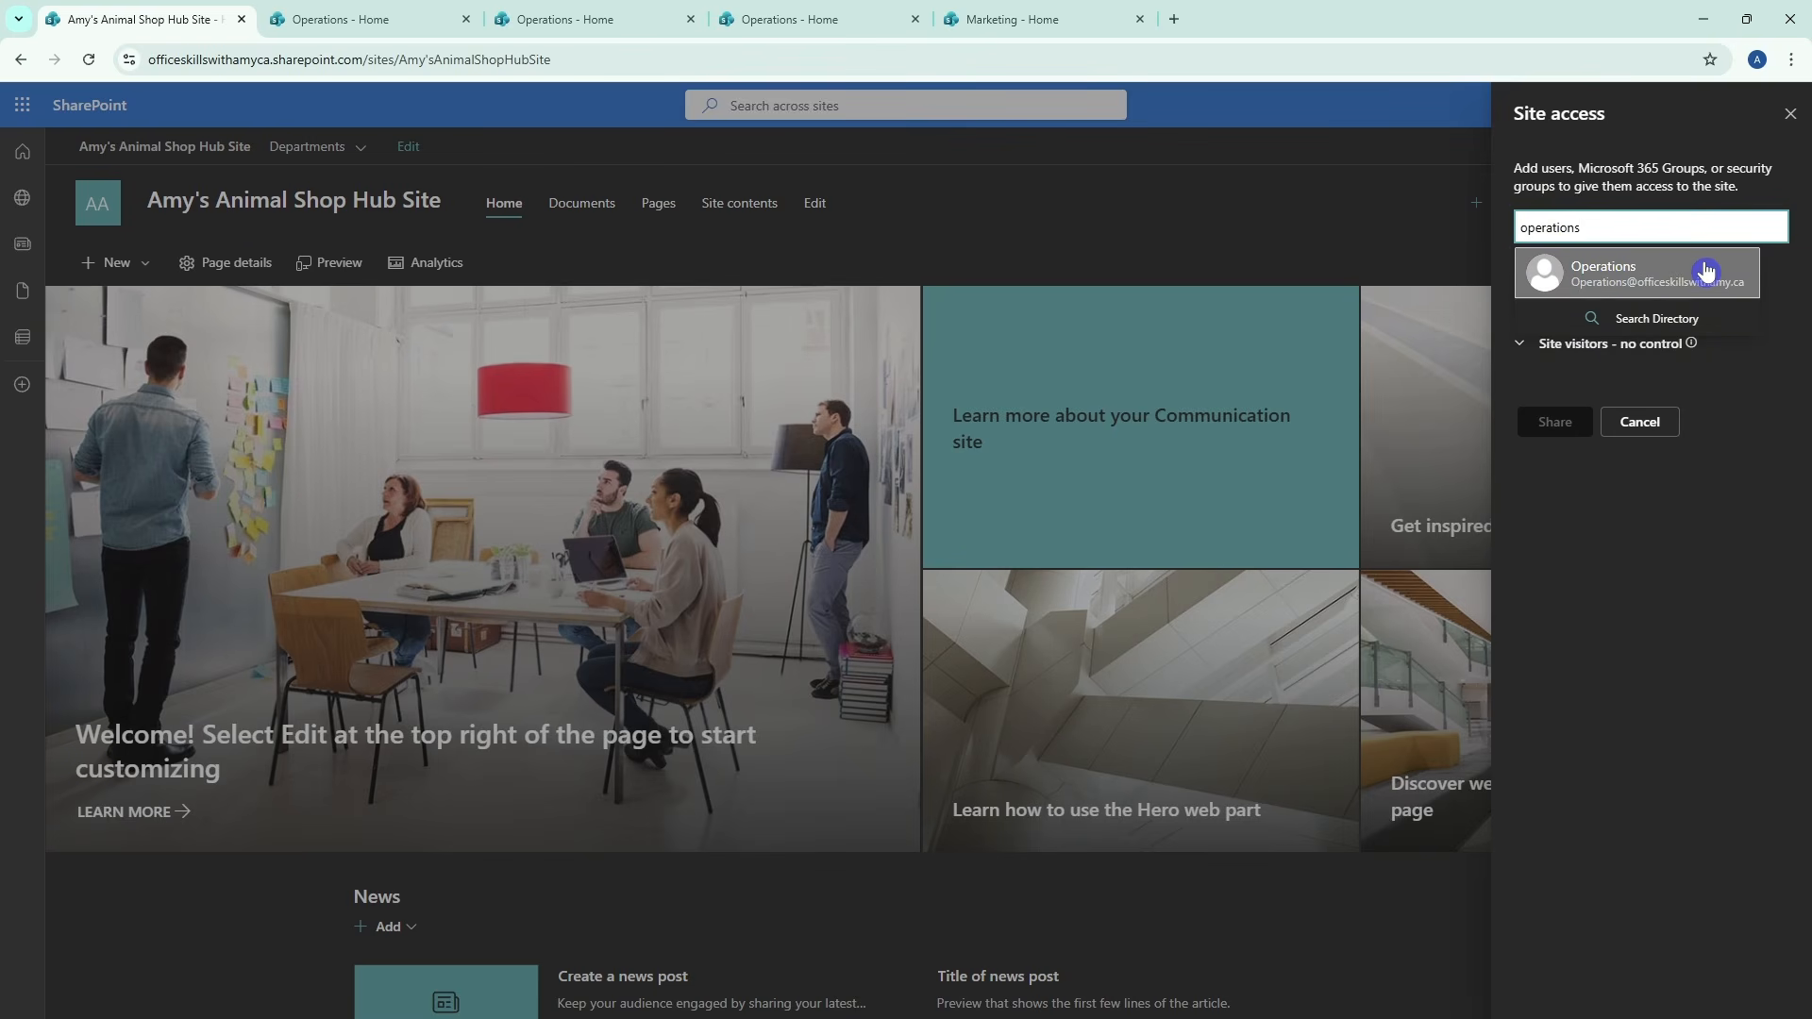
click(1668, 273)
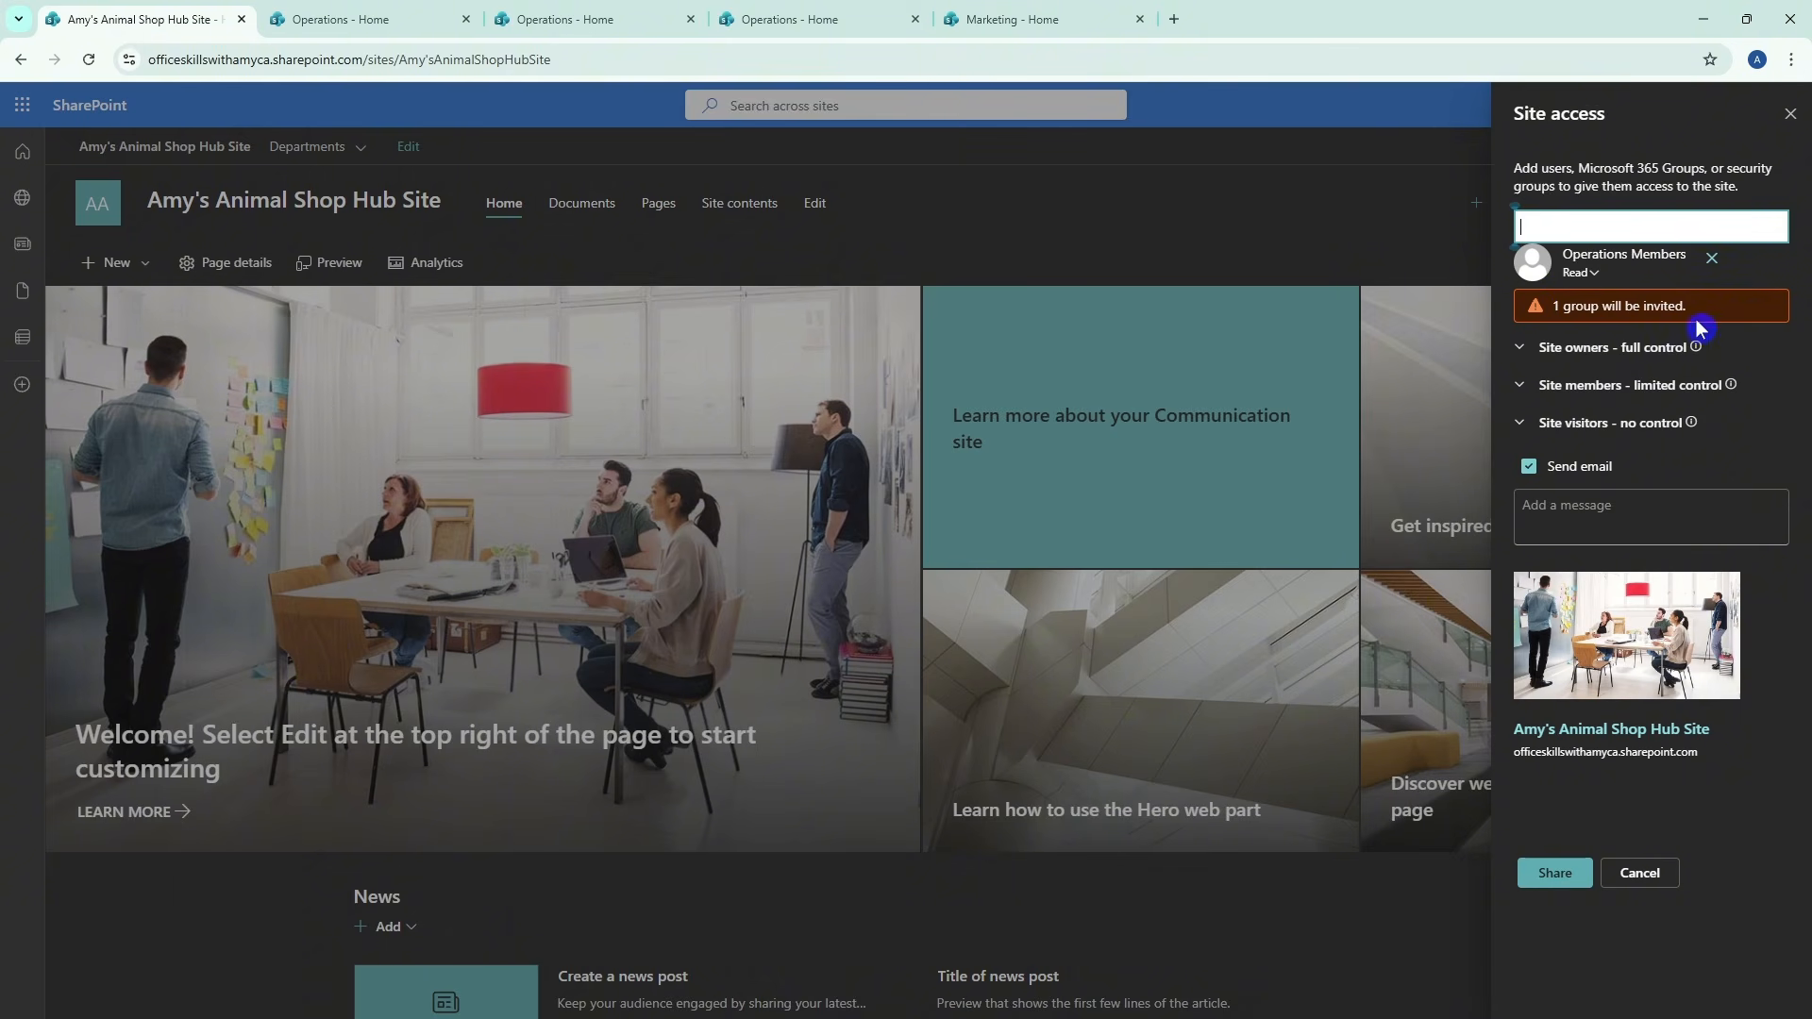
click(1594, 274)
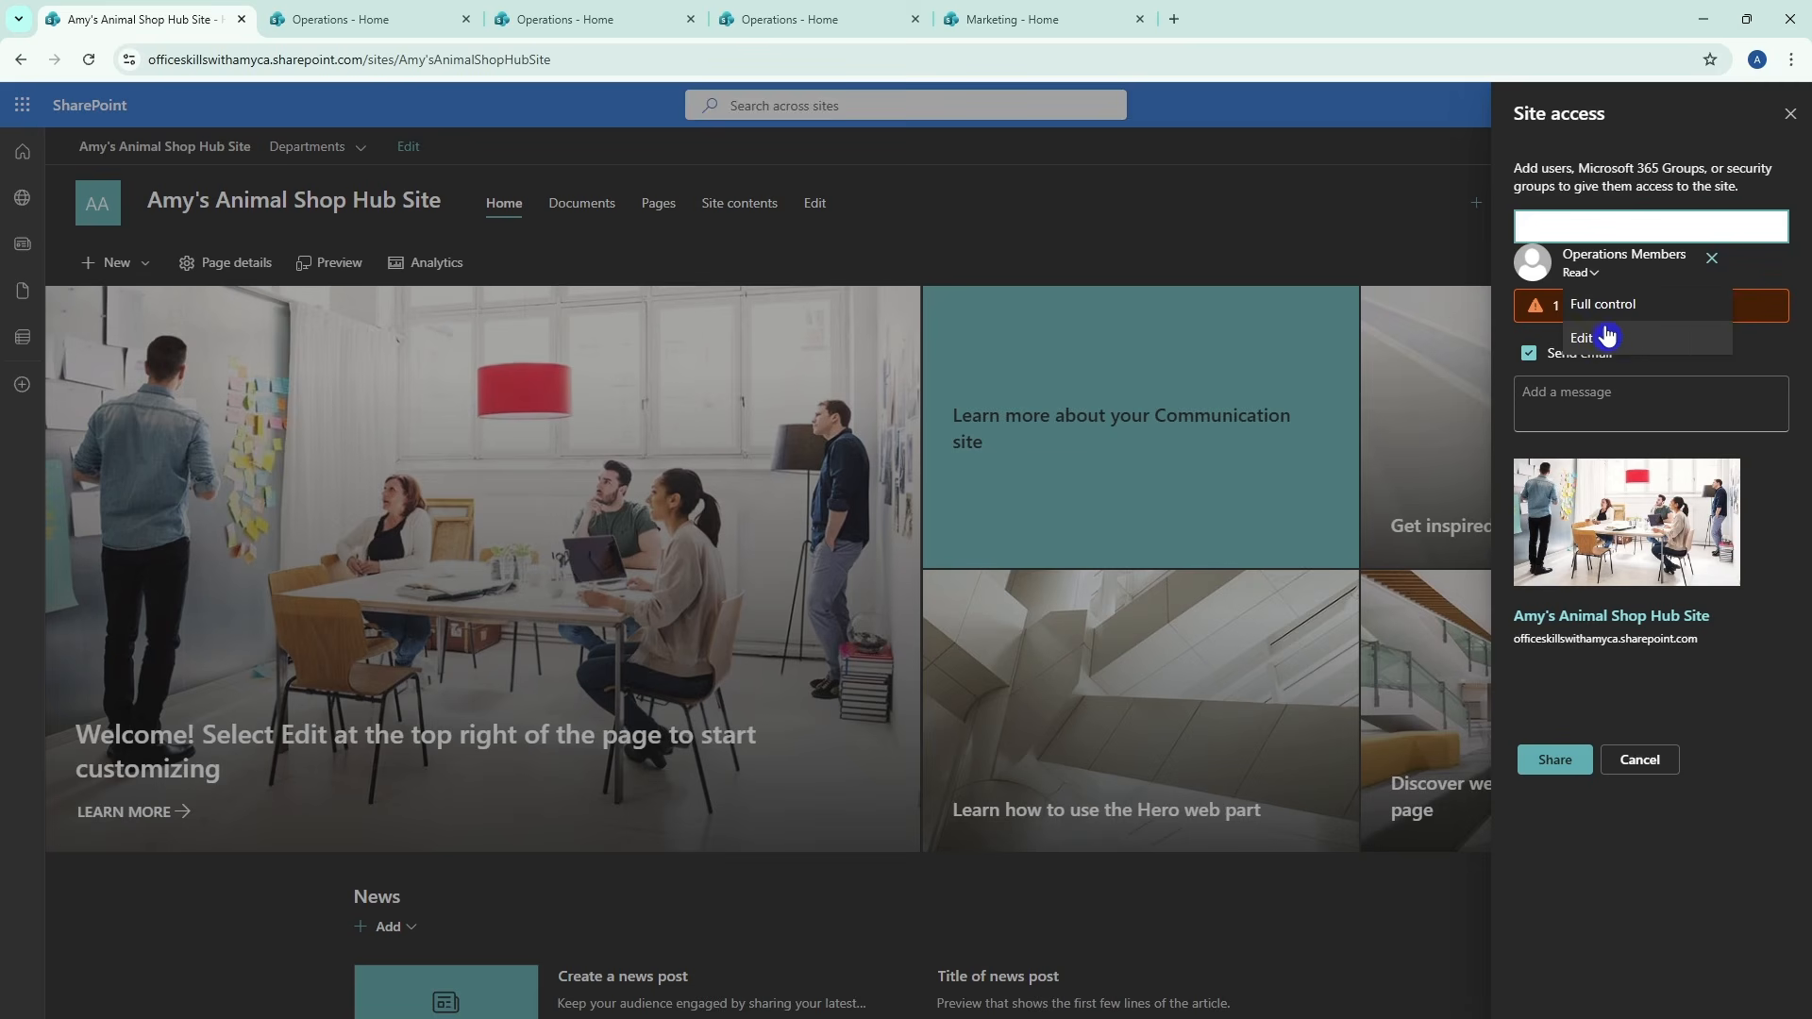
click(1796, 269)
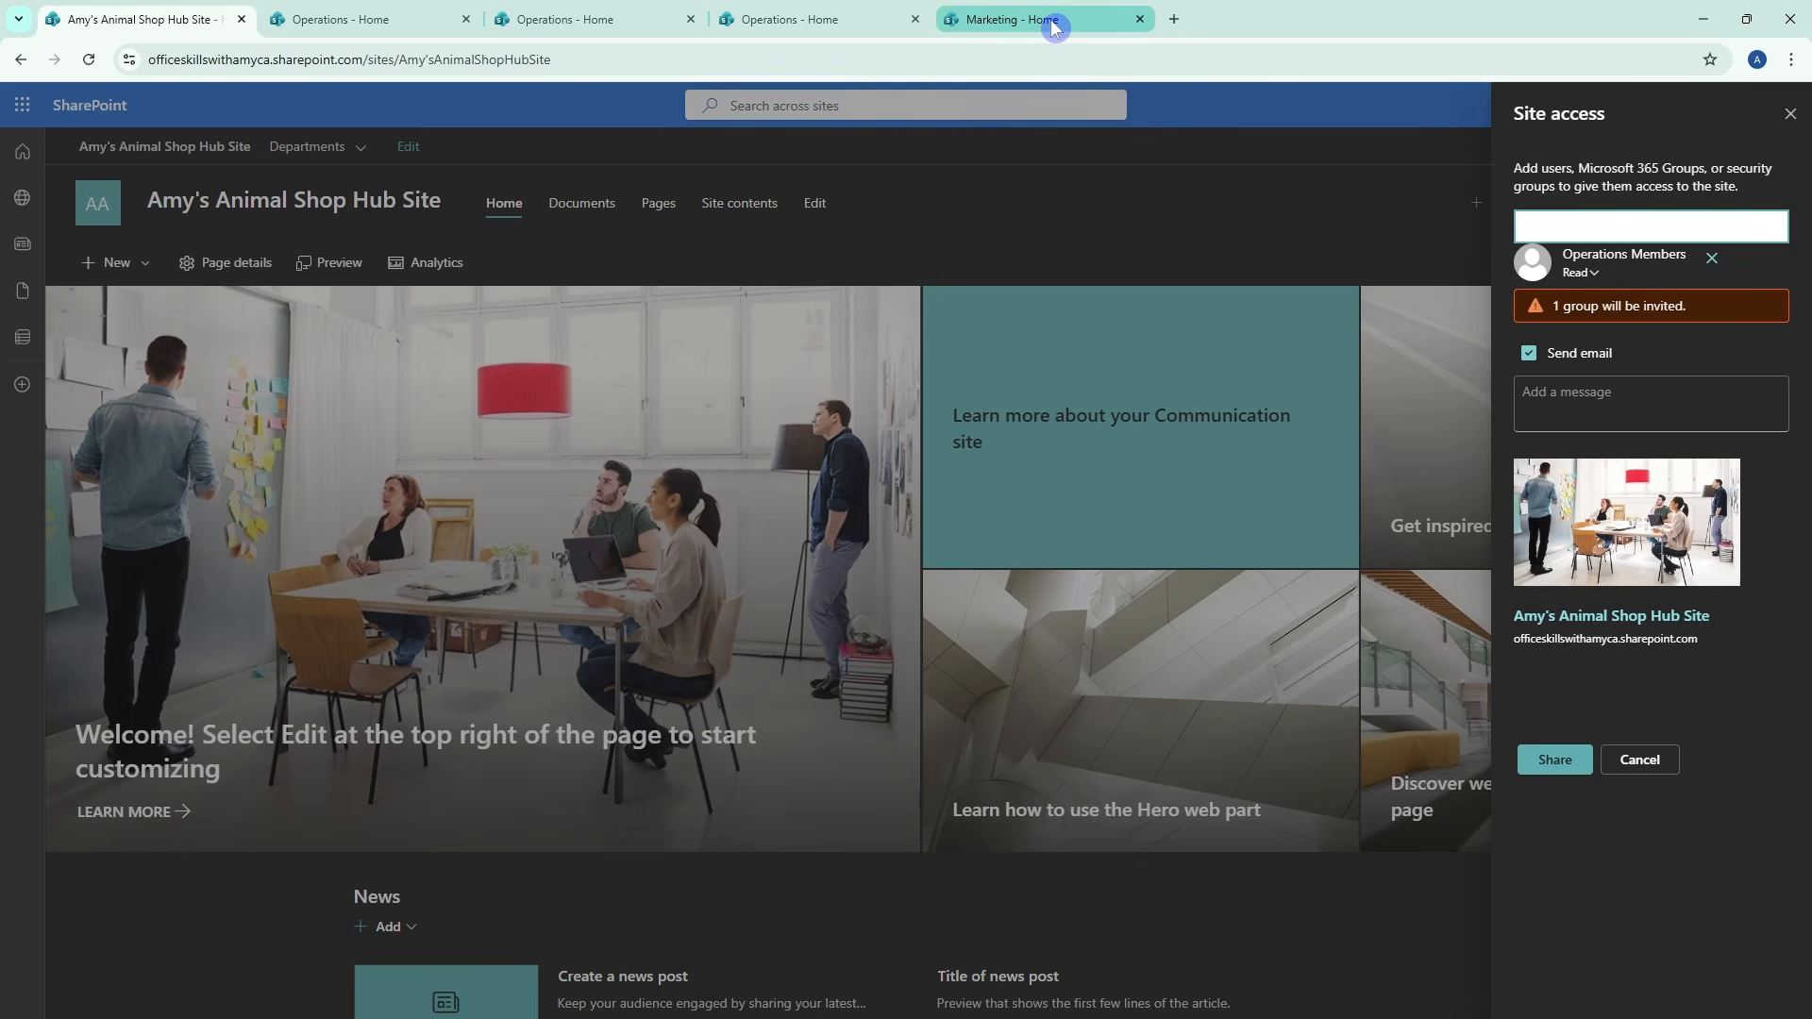
mouse_move(1054, 26)
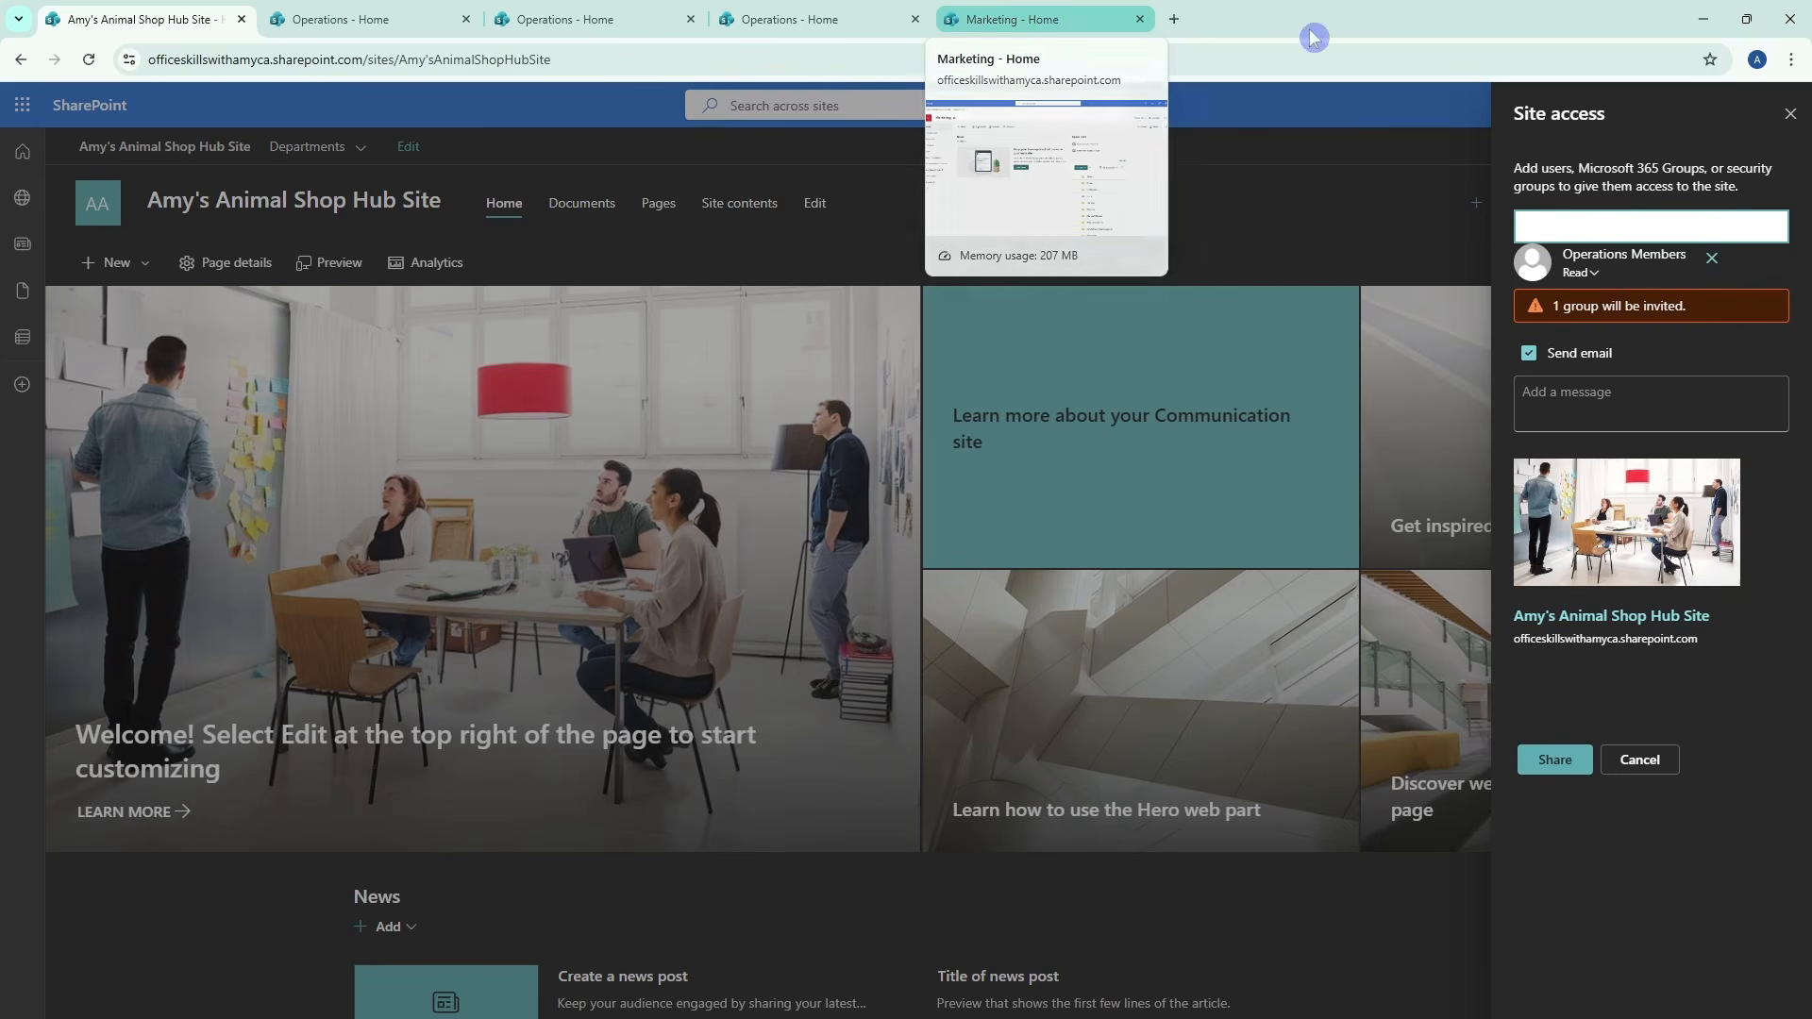
click(1541, 776)
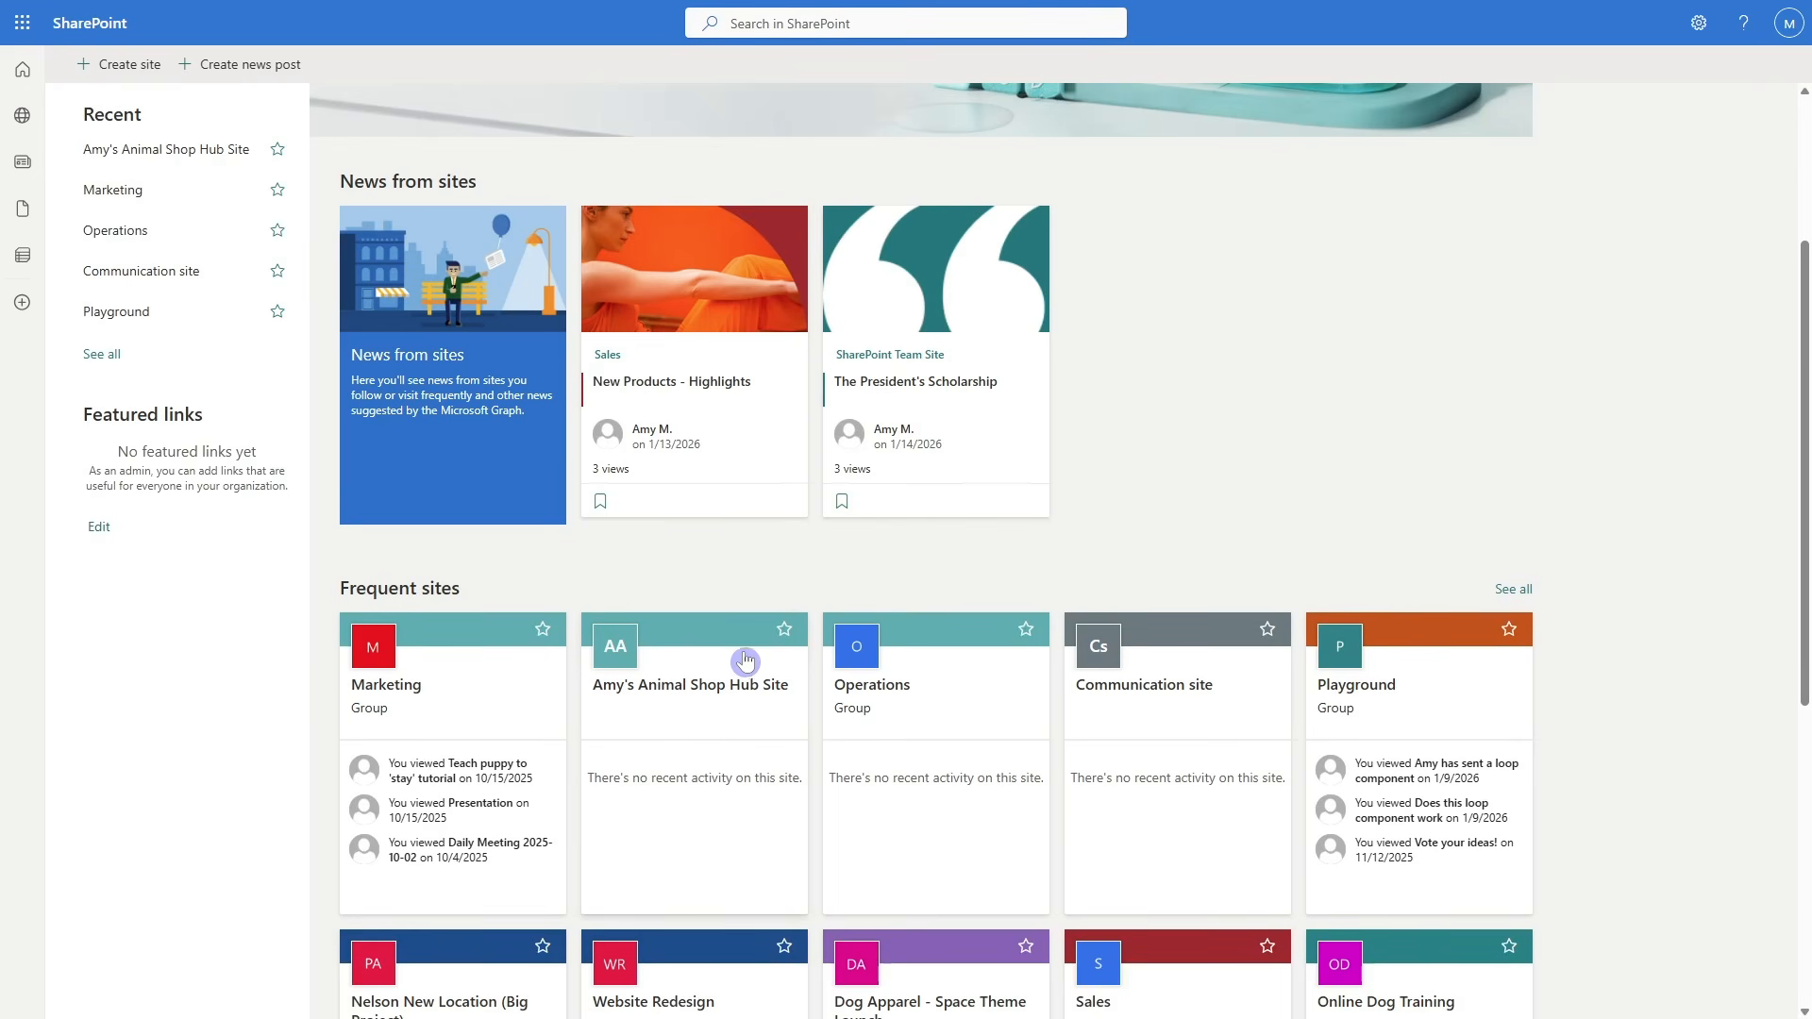
From the member account, reach the Operations site through the hub's Departments navigation and view its group membership
click(728, 699)
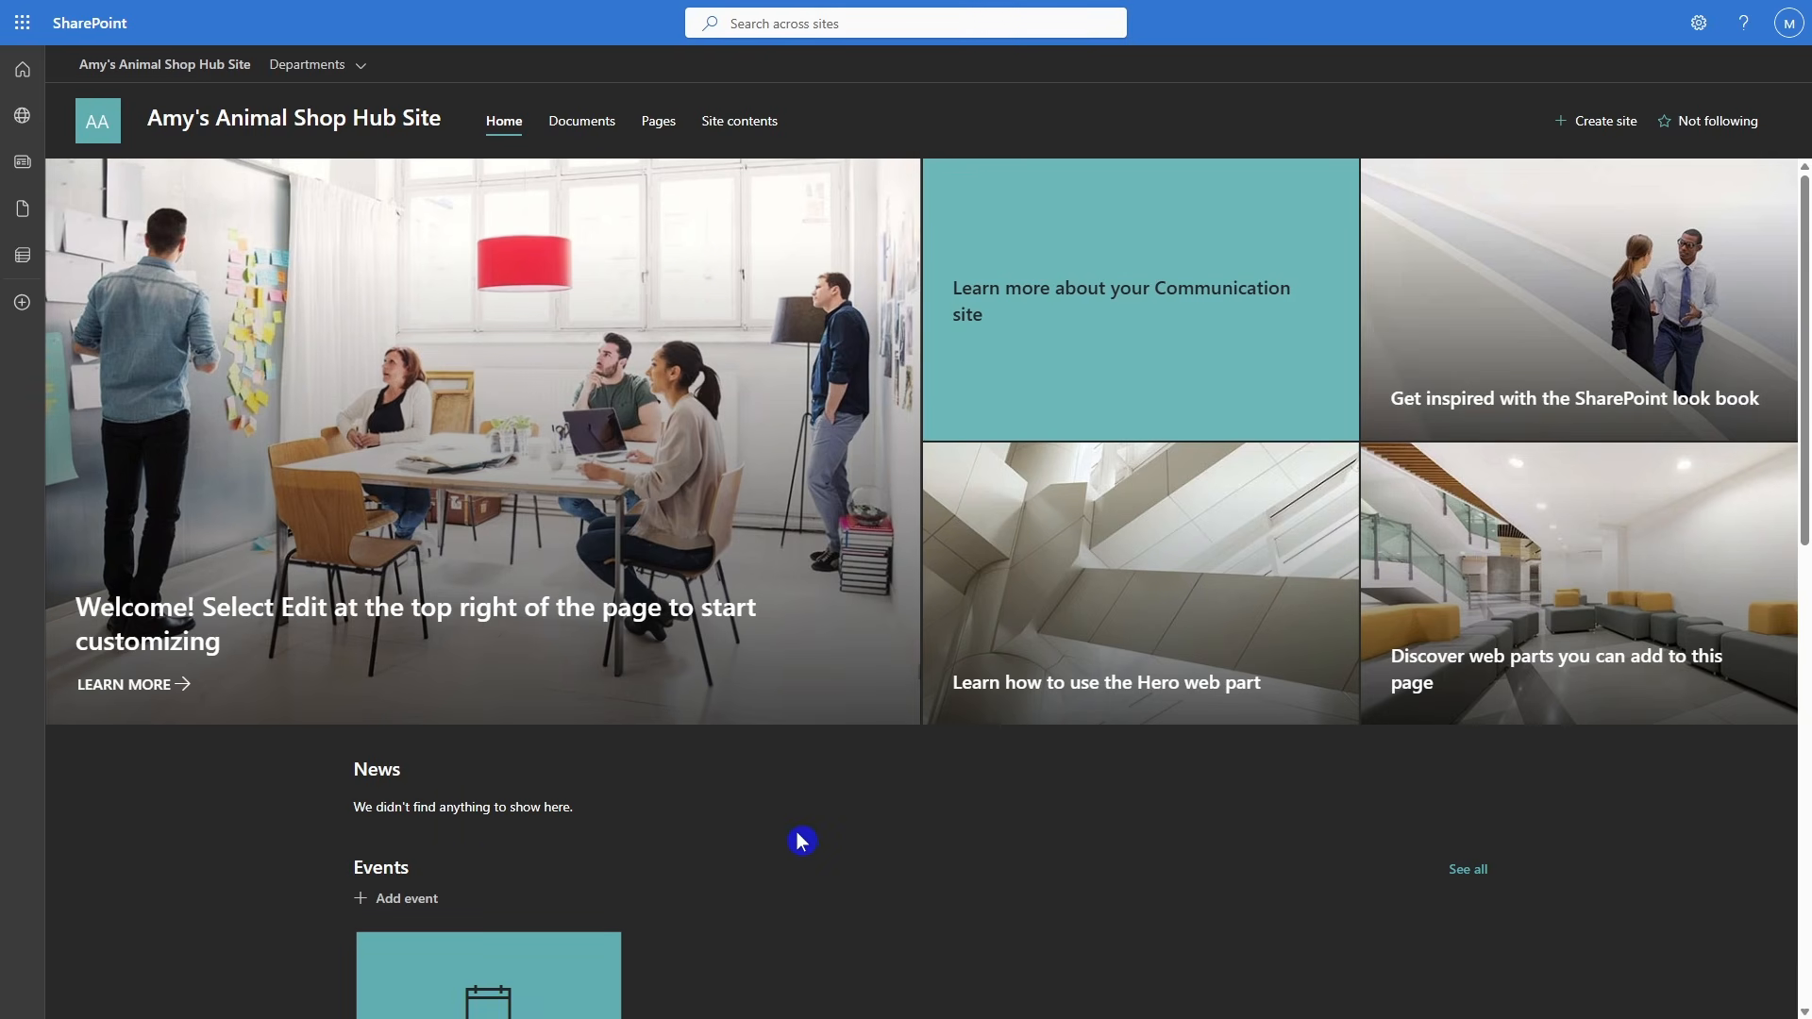
mouse_move(355, 81)
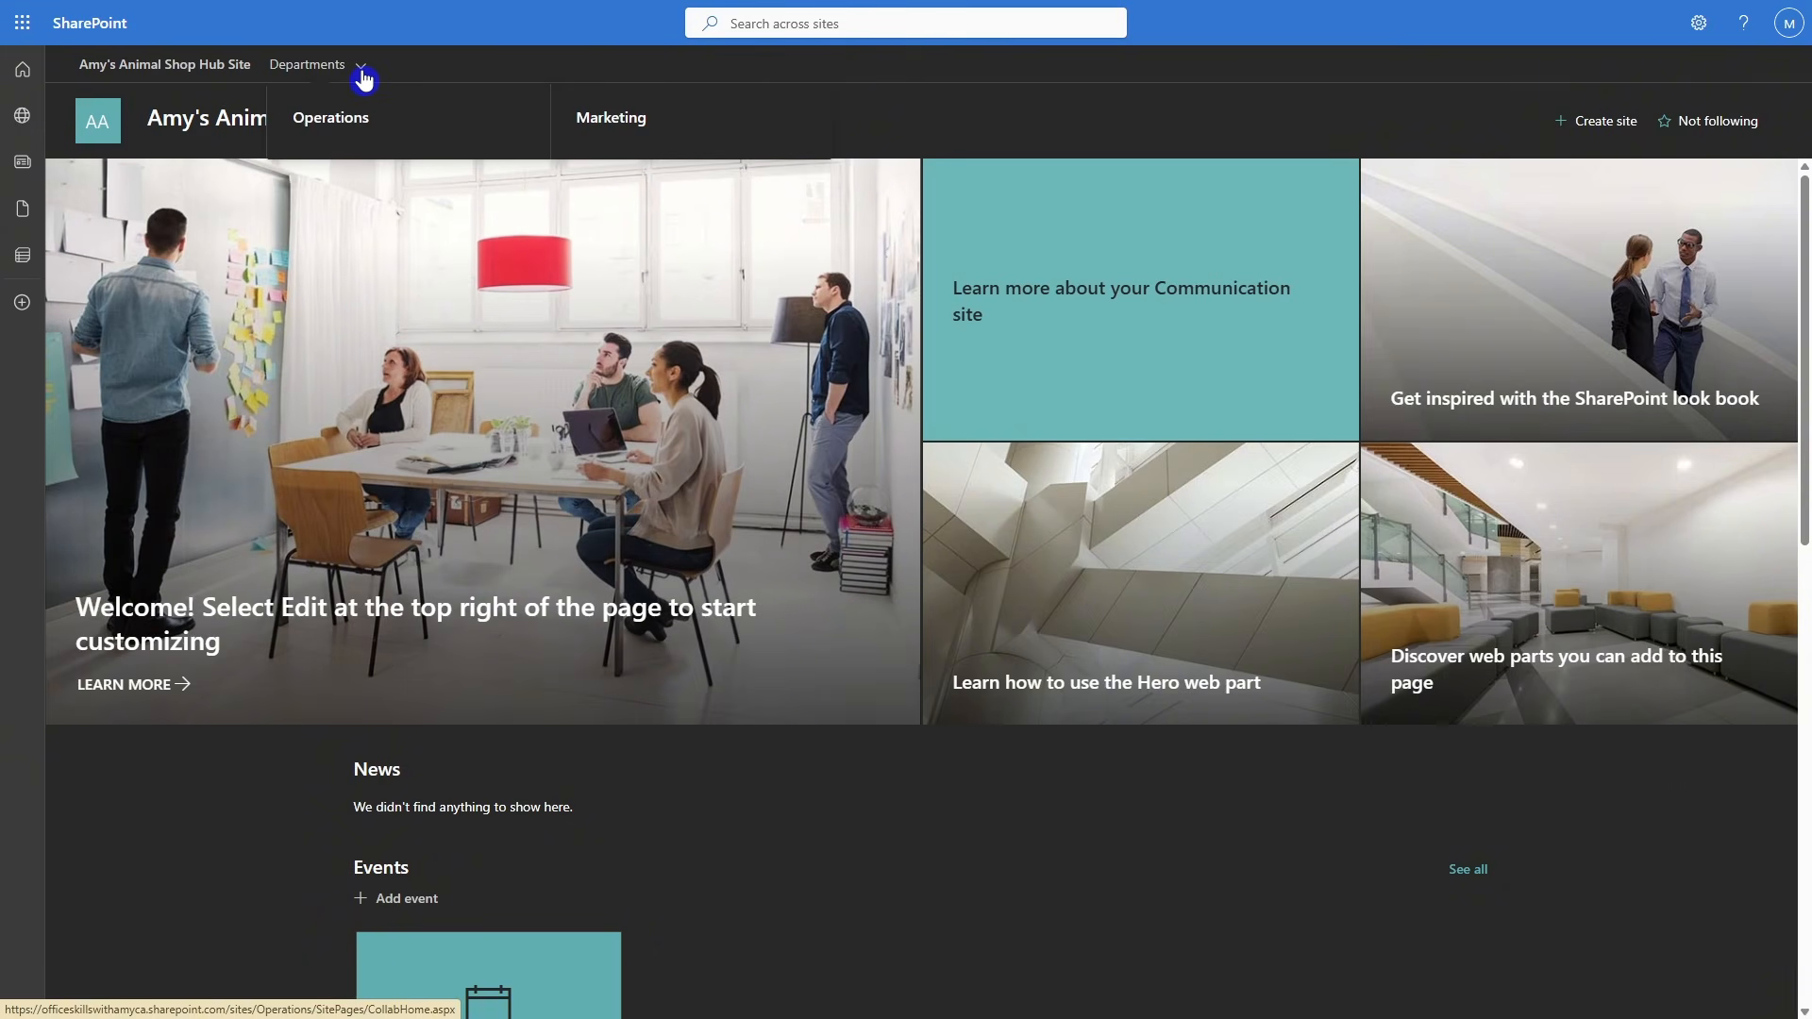
click(324, 121)
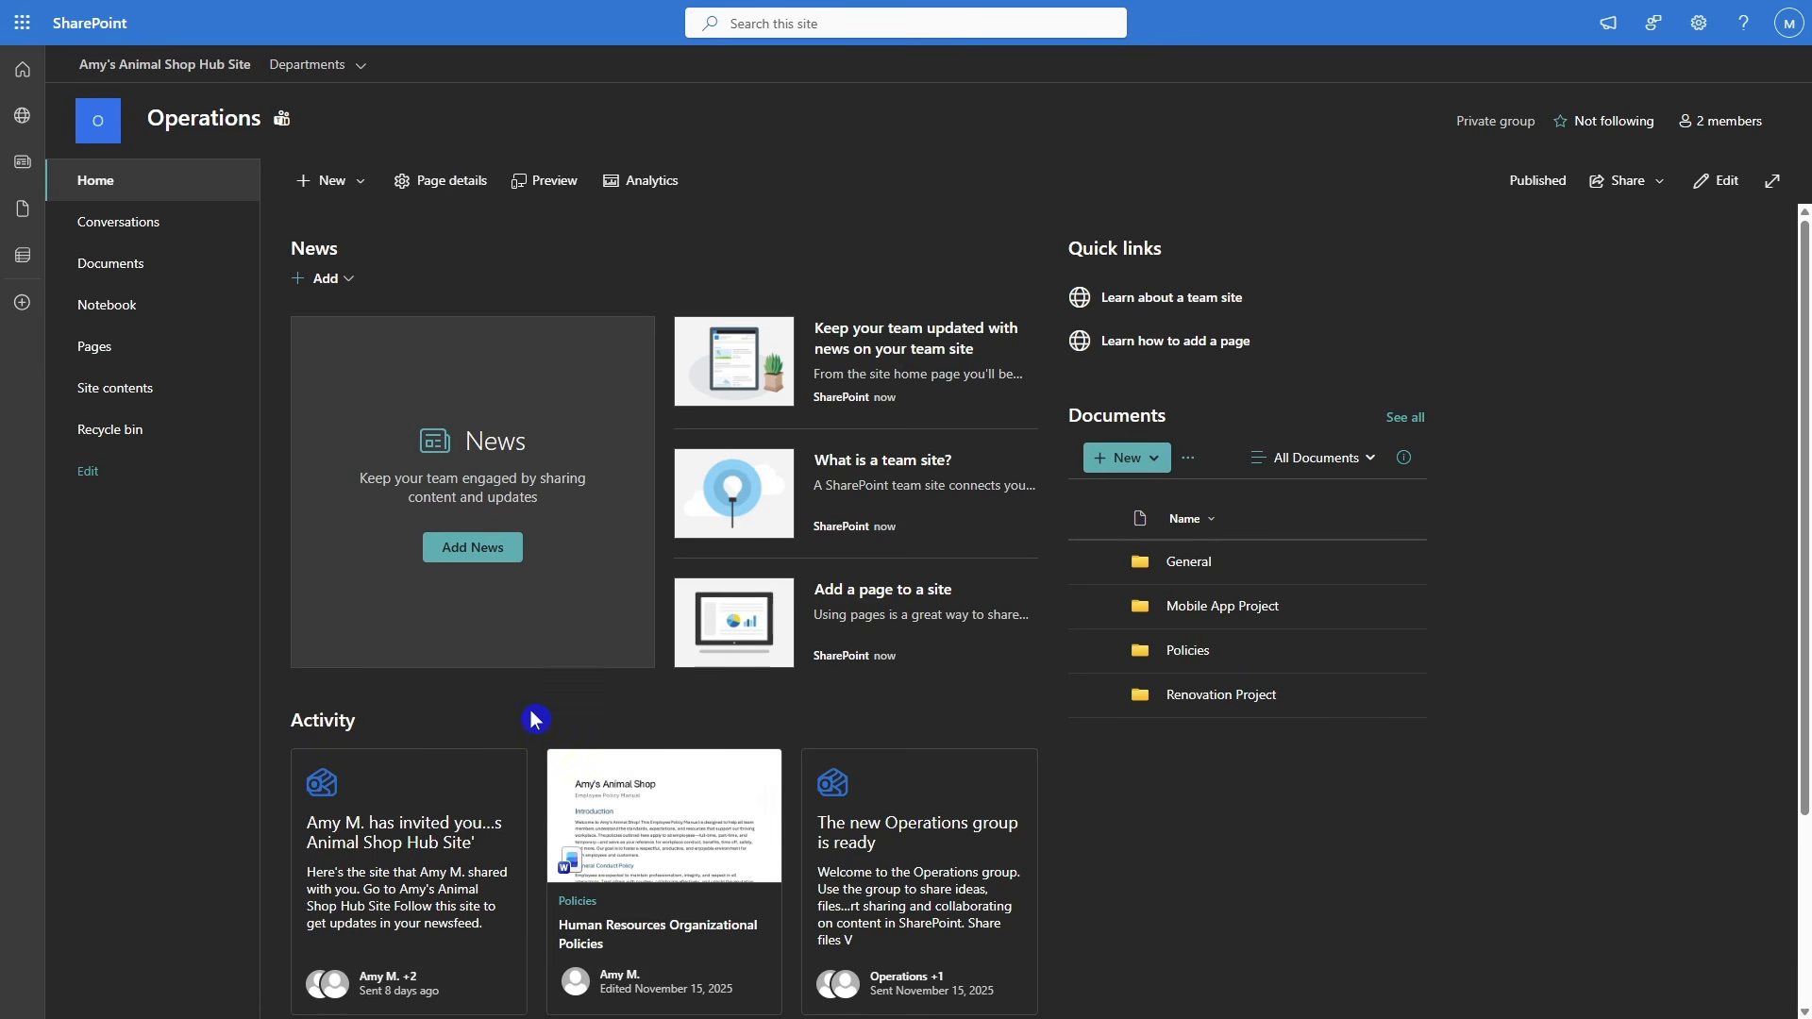
click(1716, 129)
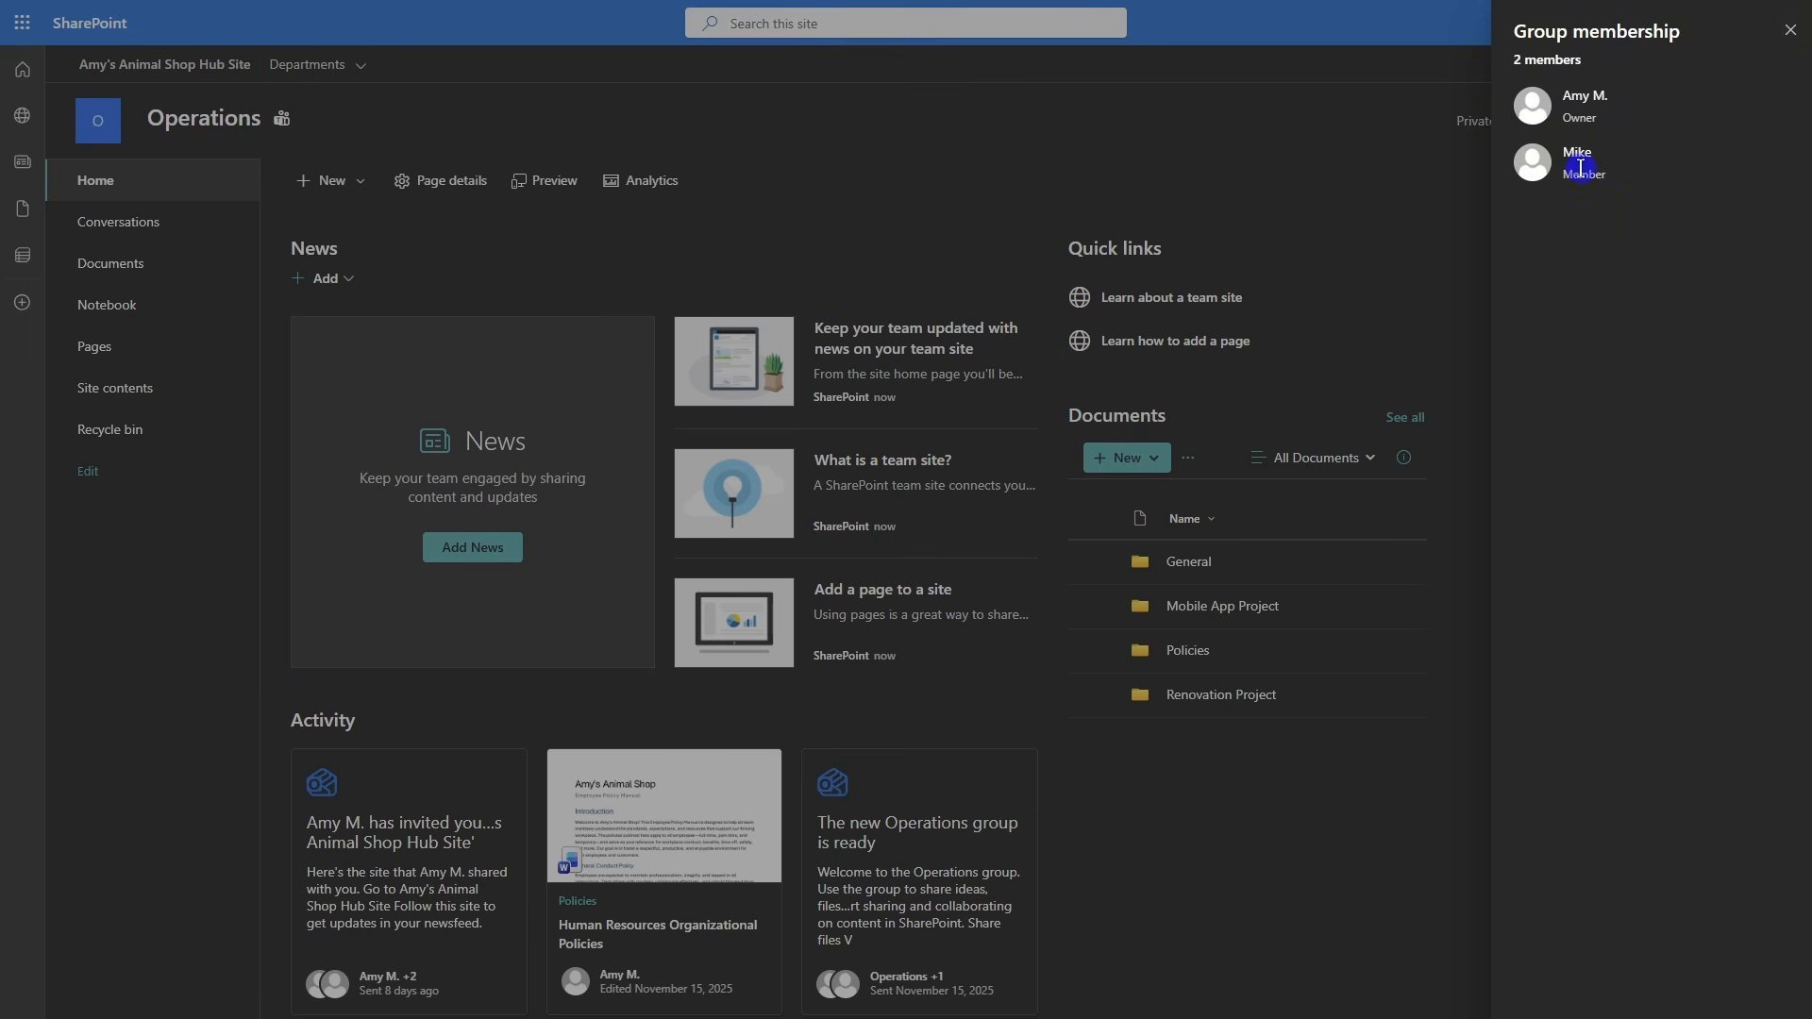
click(1359, 171)
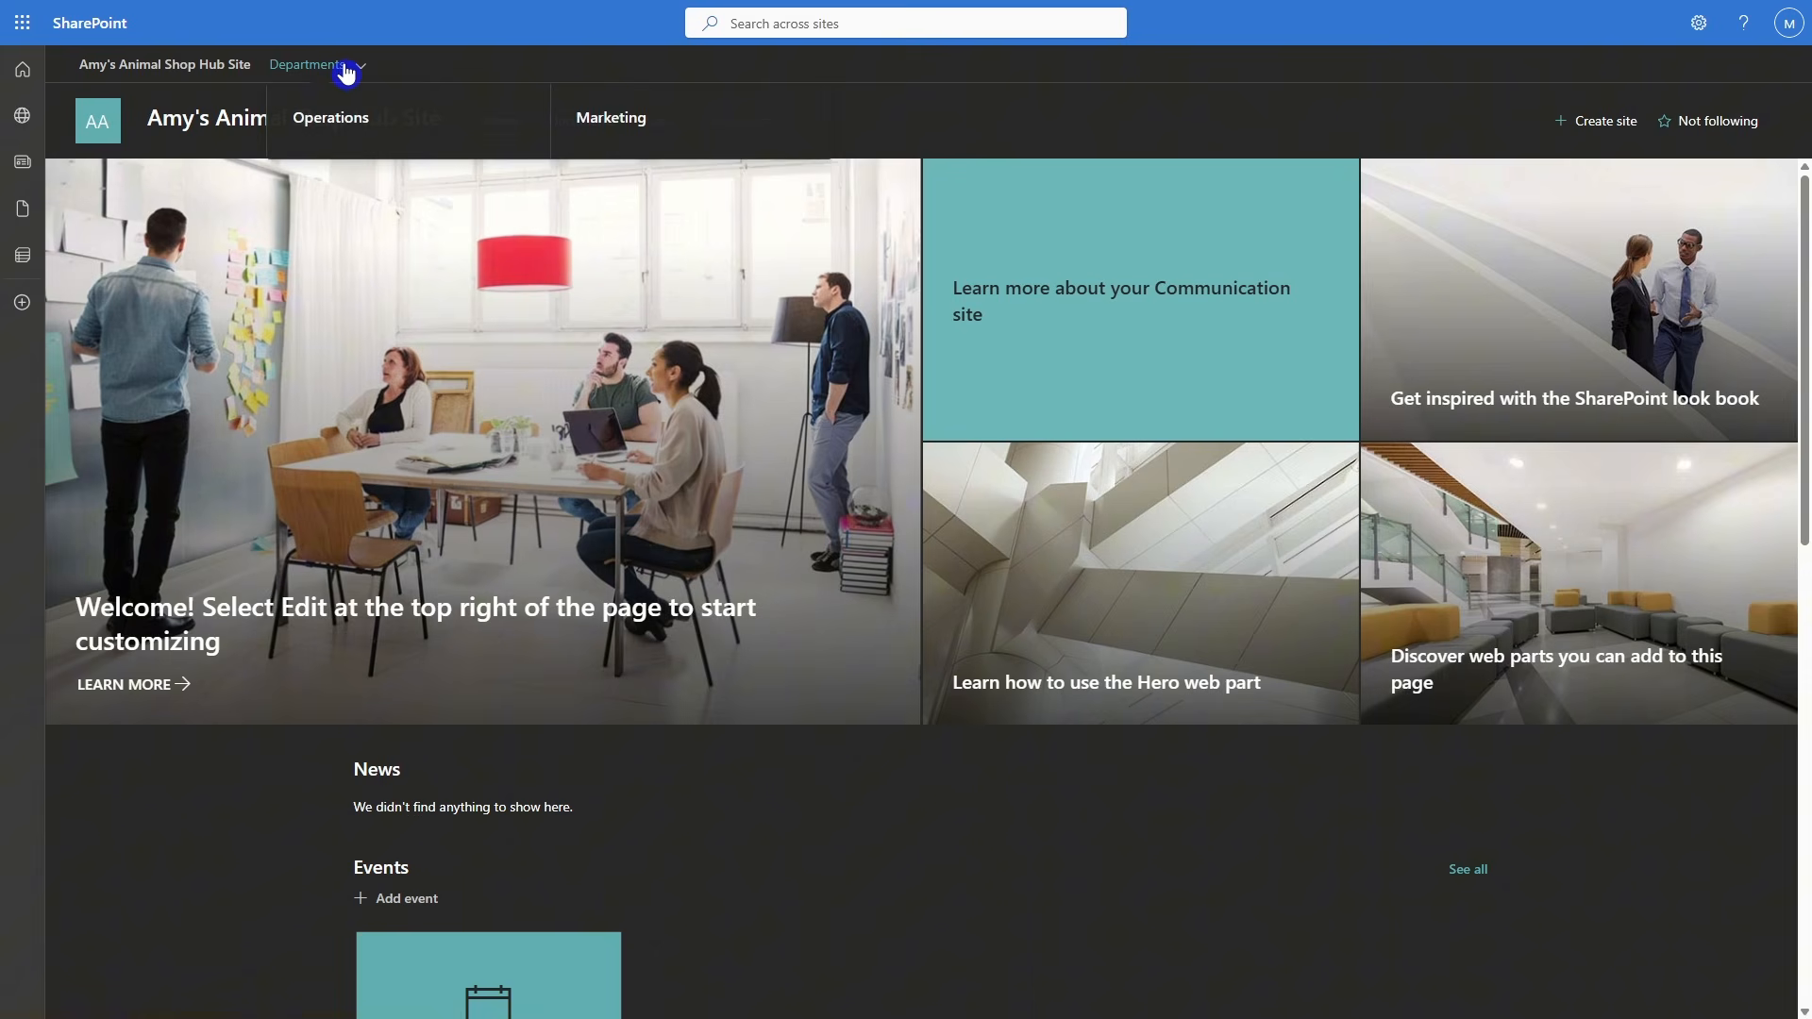
Test the member's access to the Marketing site from Departments, return to the hub, and try the link again
mouse_move(347, 73)
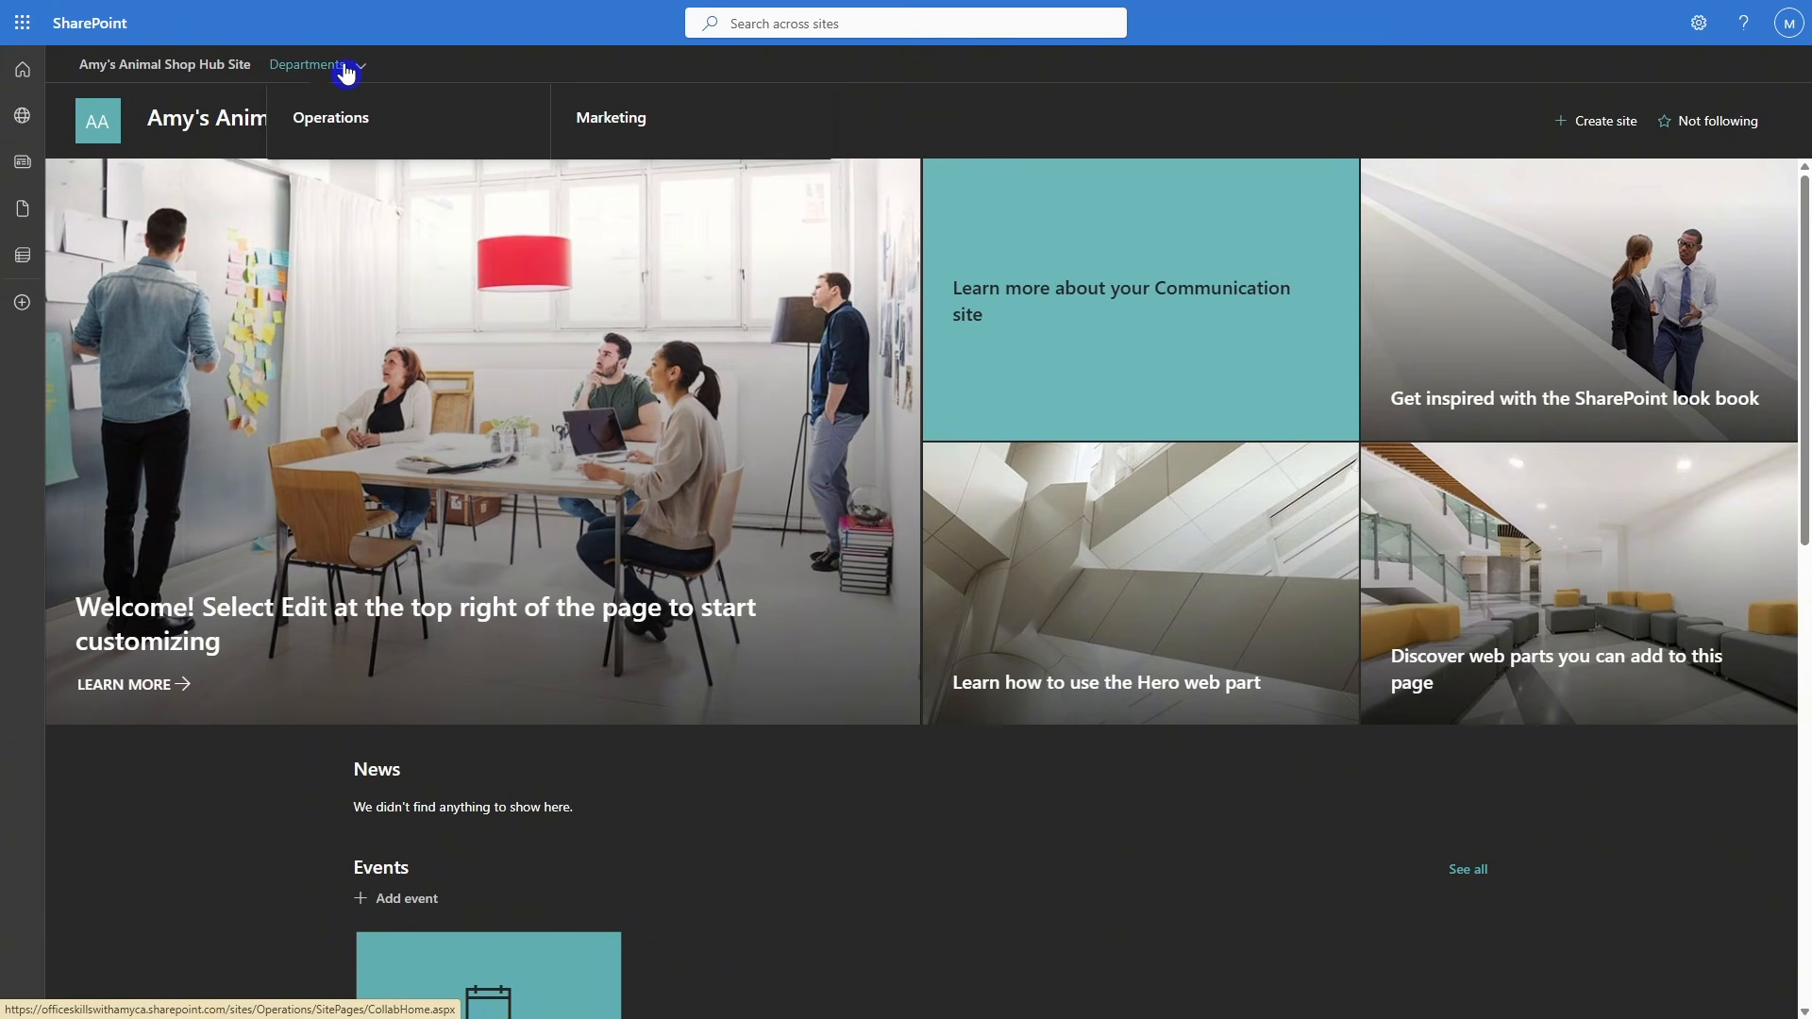
click(638, 121)
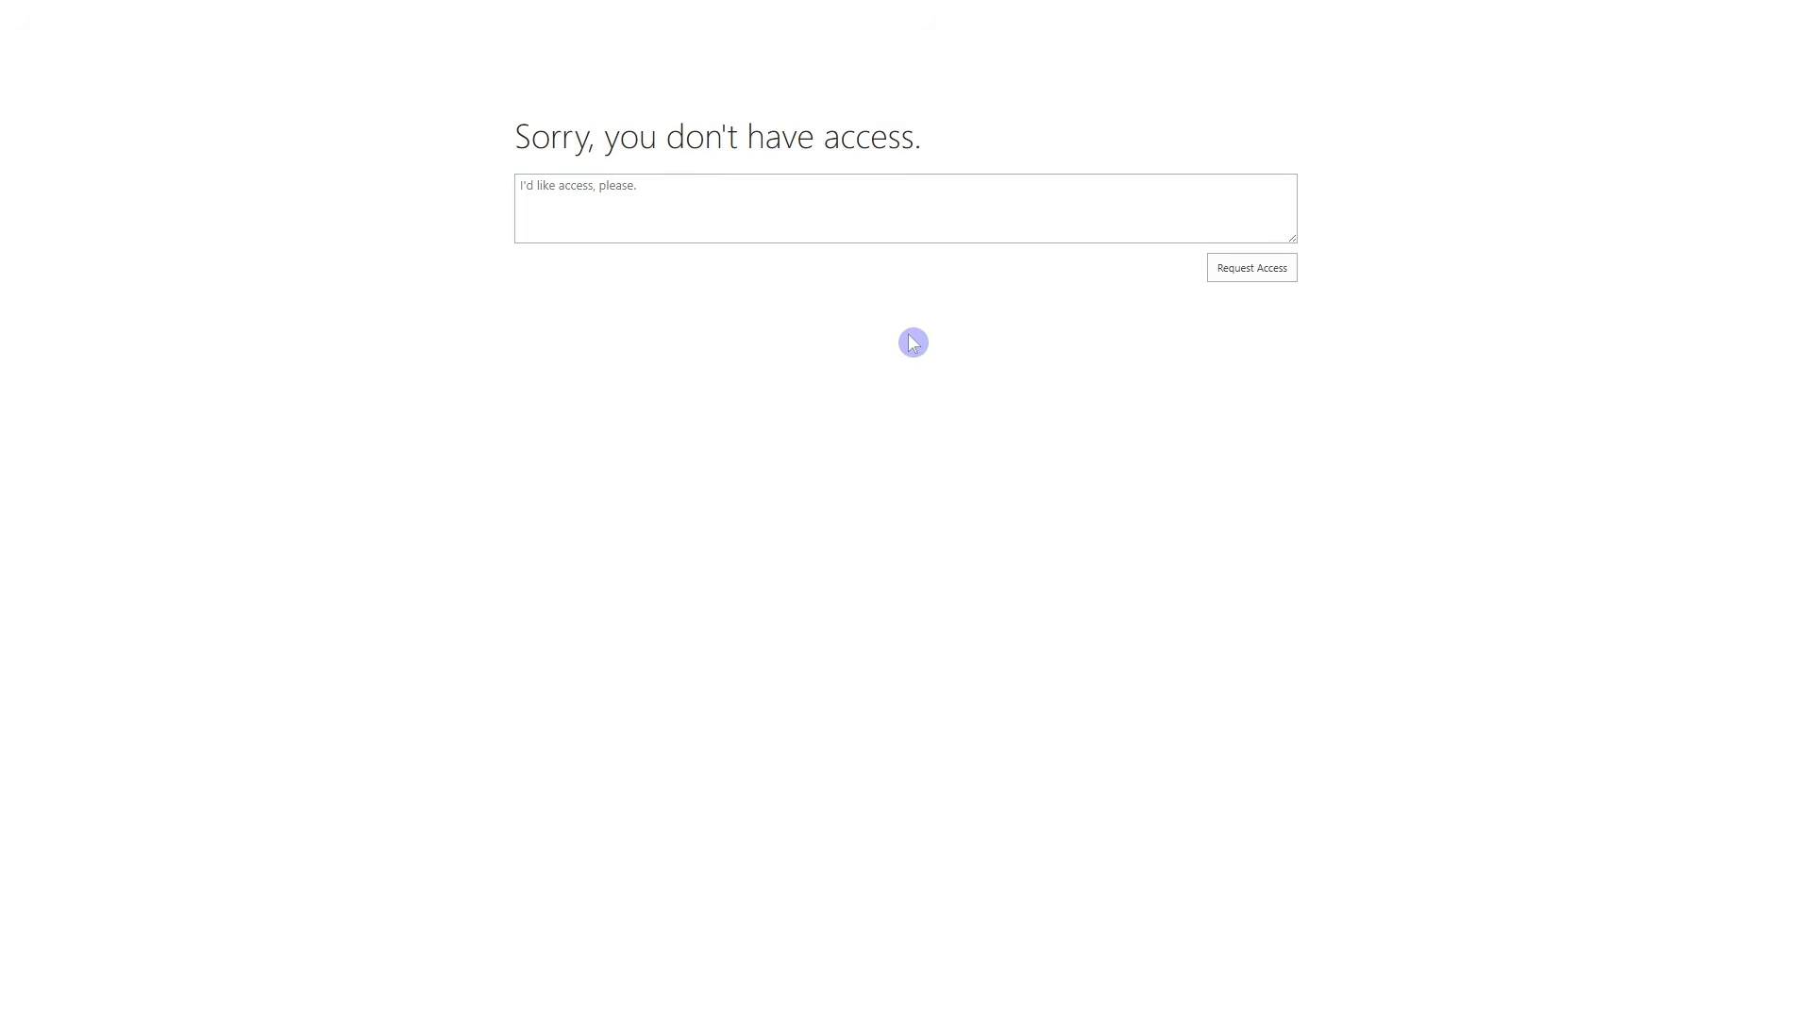
key(alt+Left)
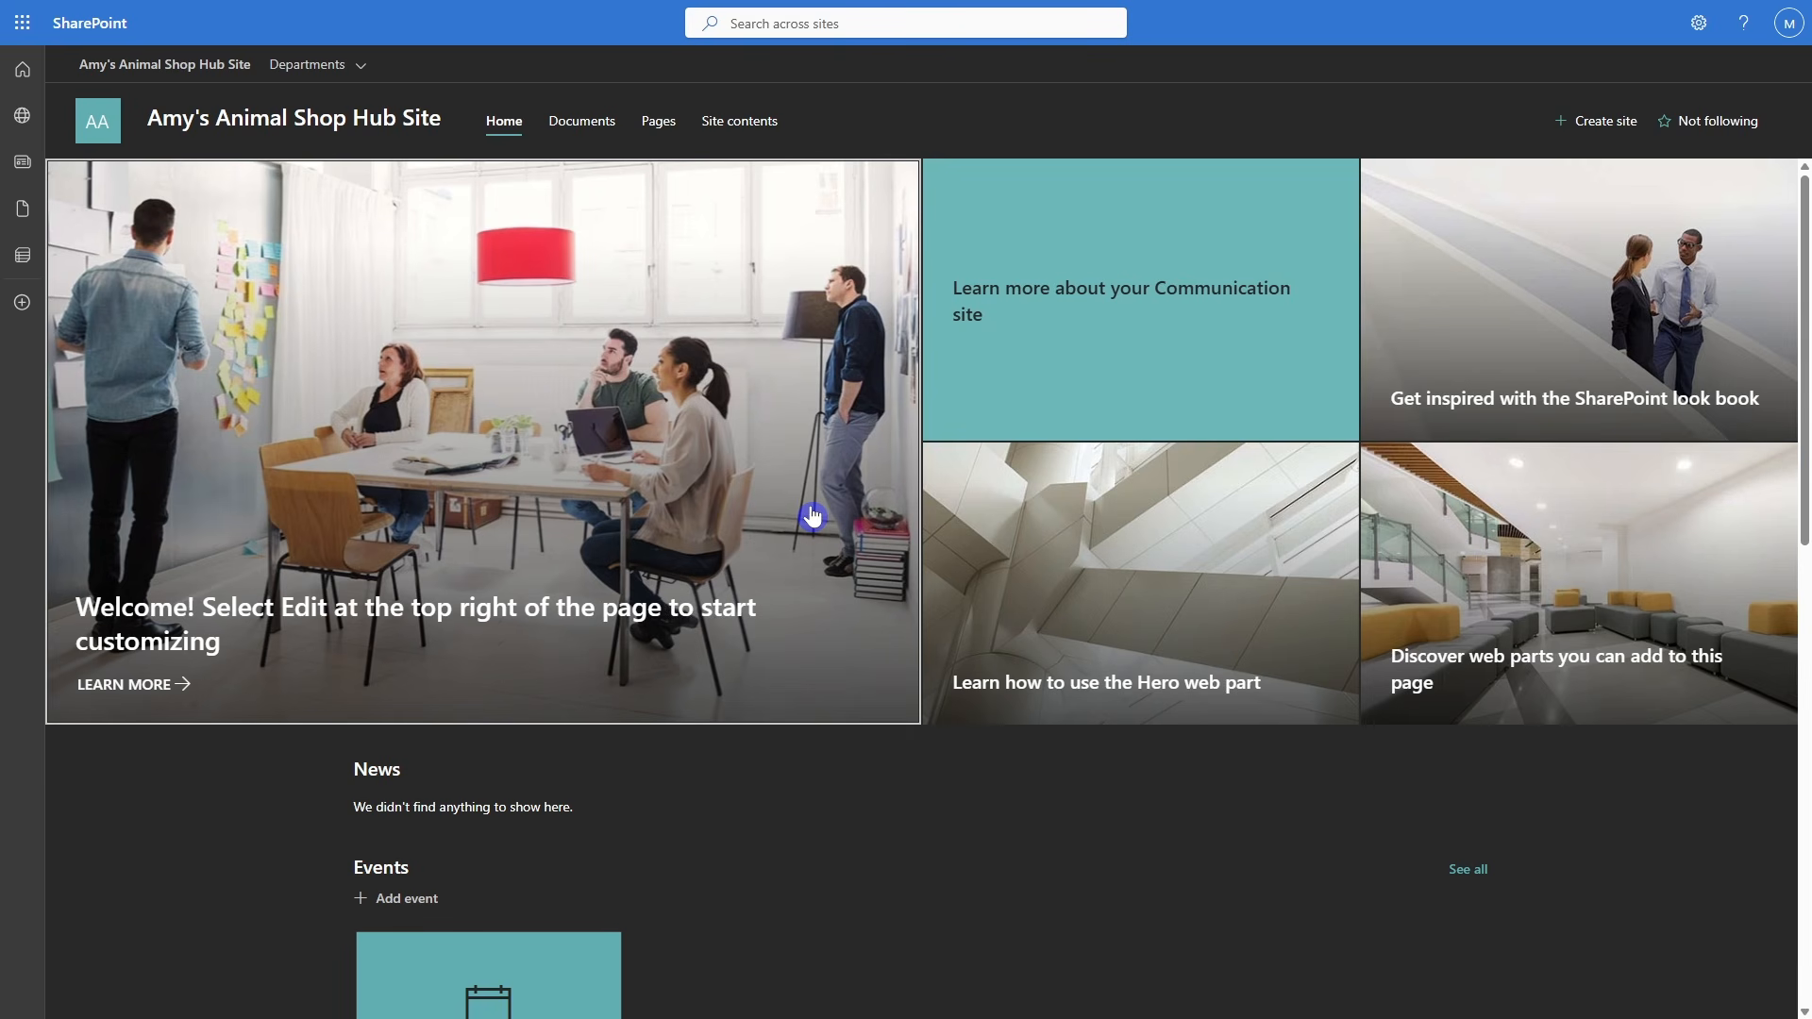
click(359, 68)
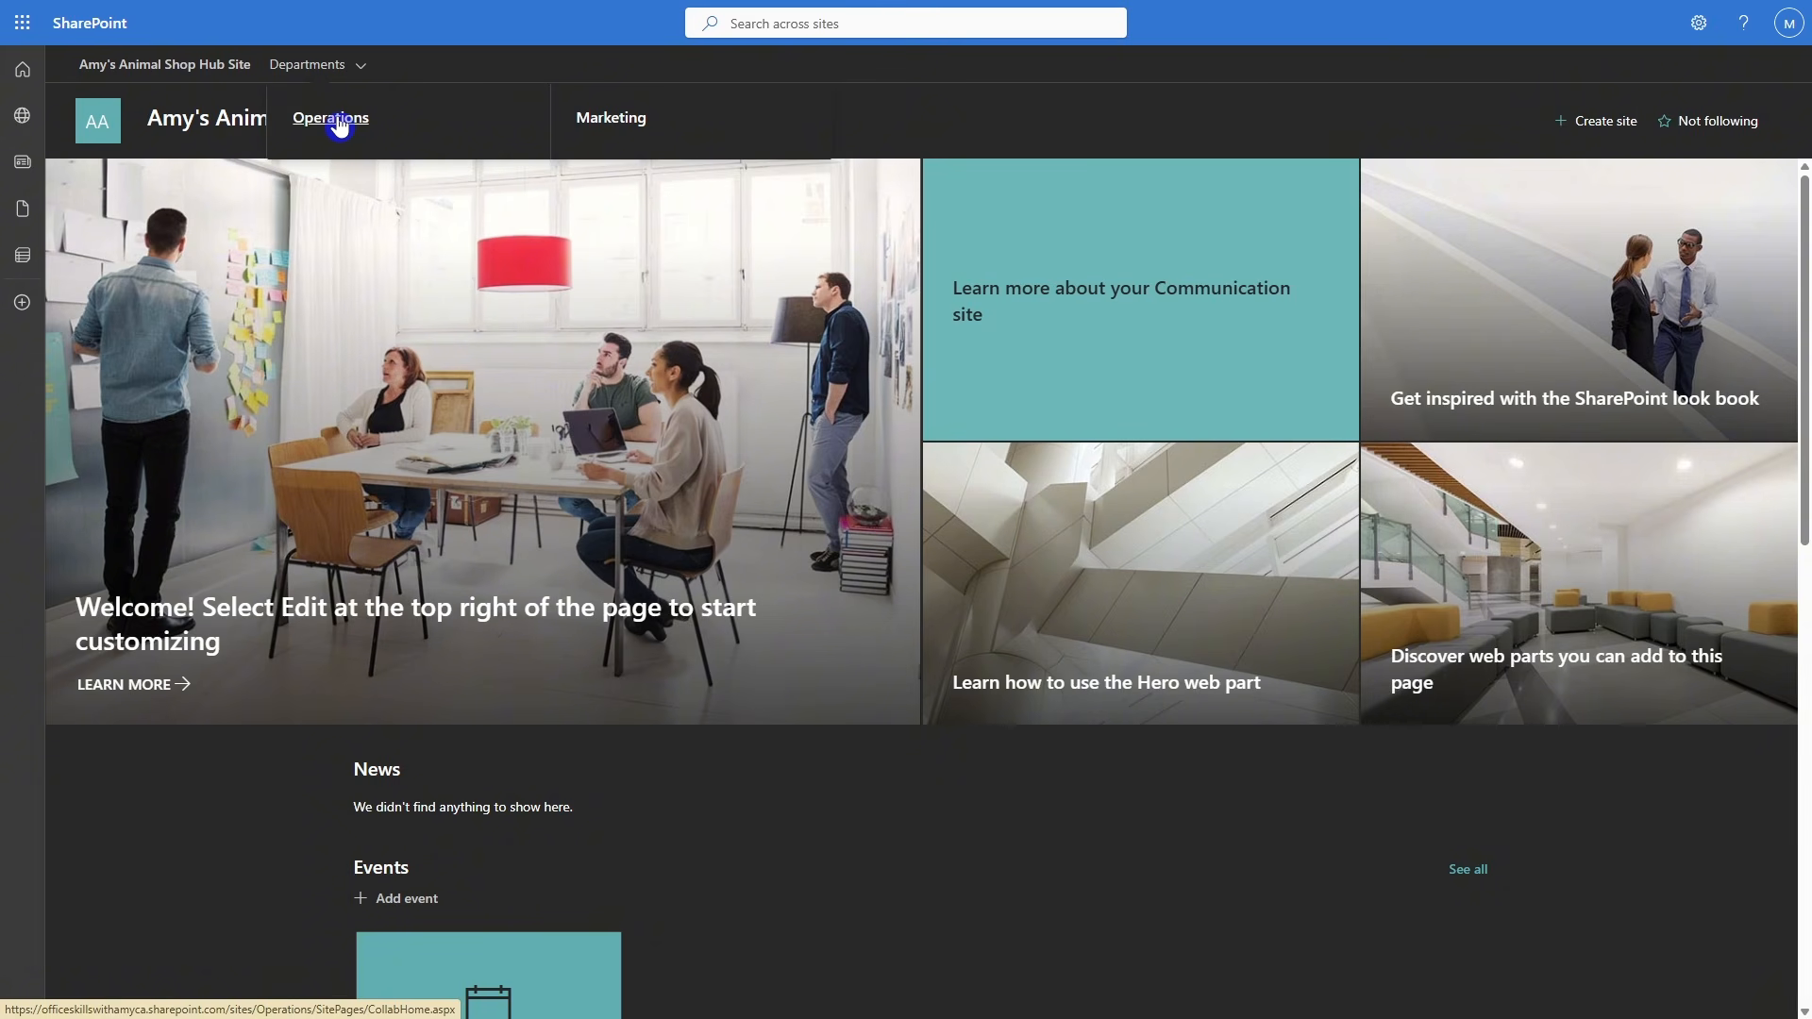
click(615, 120)
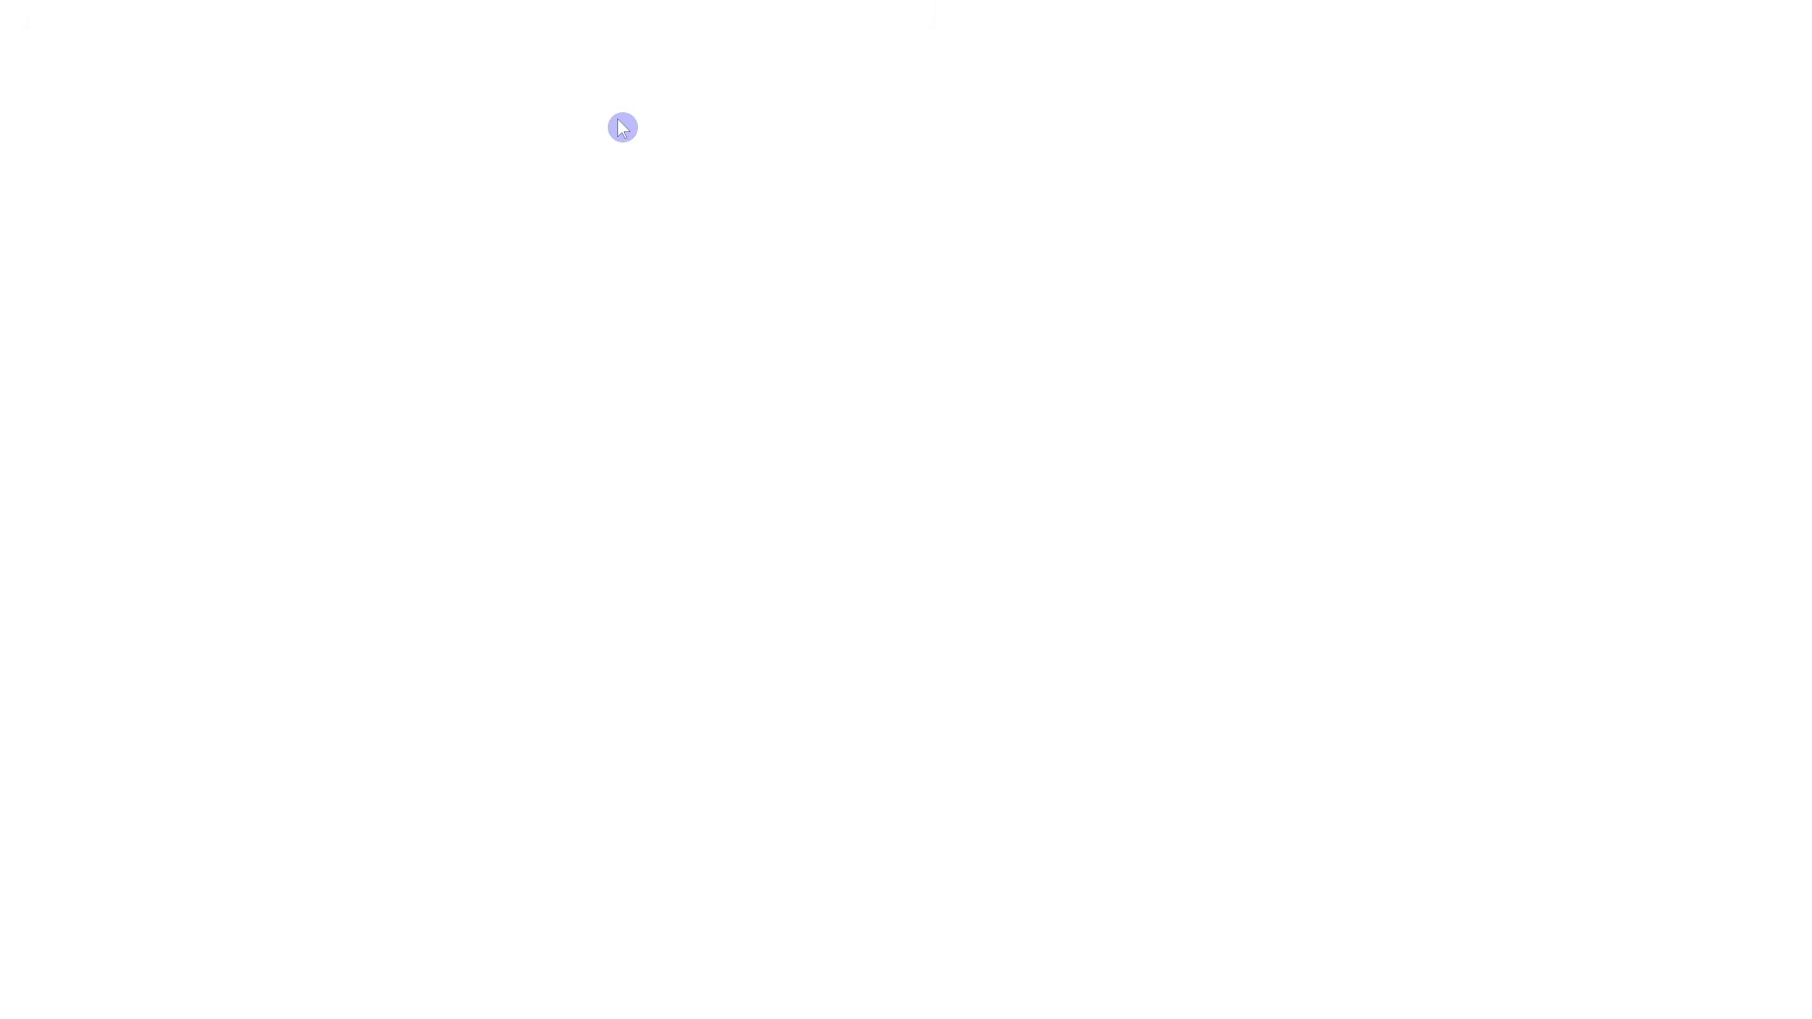